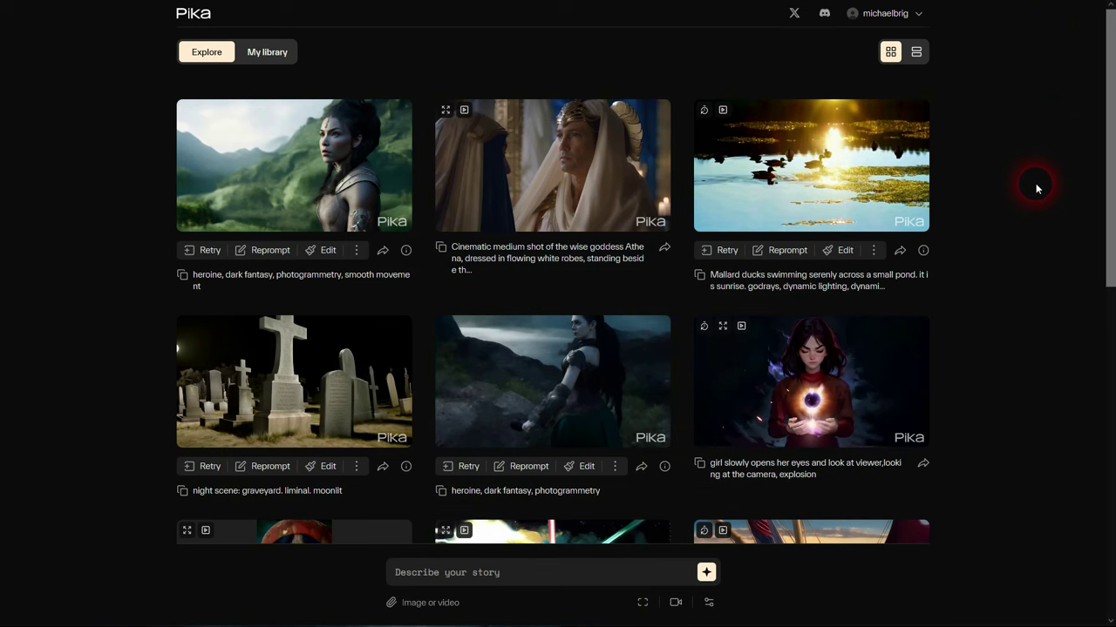
# From the Explore gallery, enter the story prompt 'pixar animation style running dog'
pyautogui.click(273, 54)
pyautogui.click(224, 65)
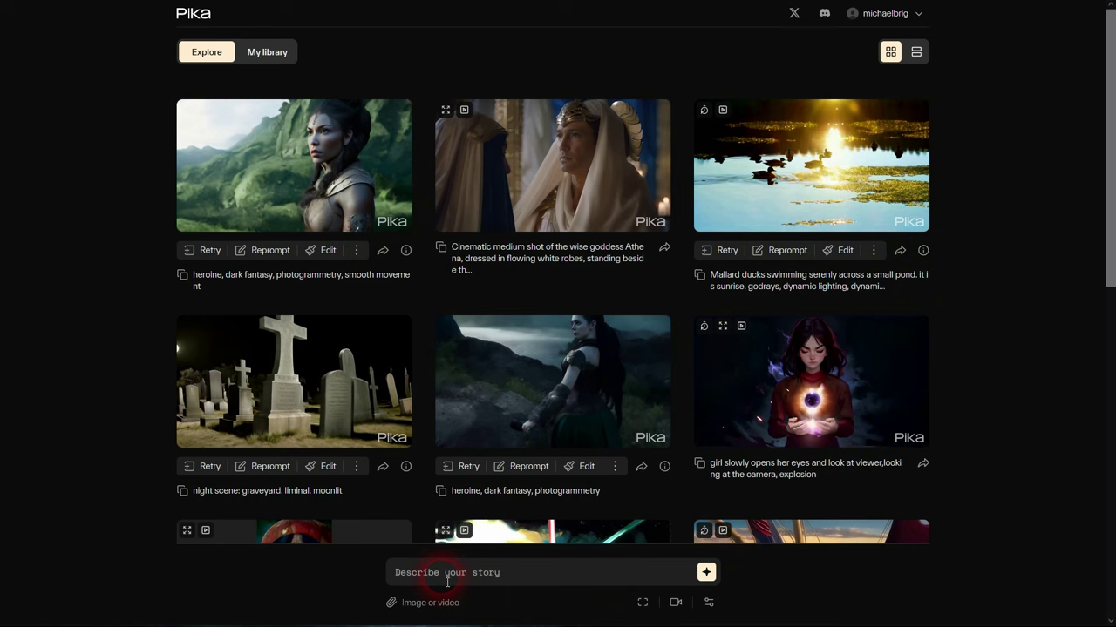
pyautogui.click(519, 579)
pyautogui.write('pi')
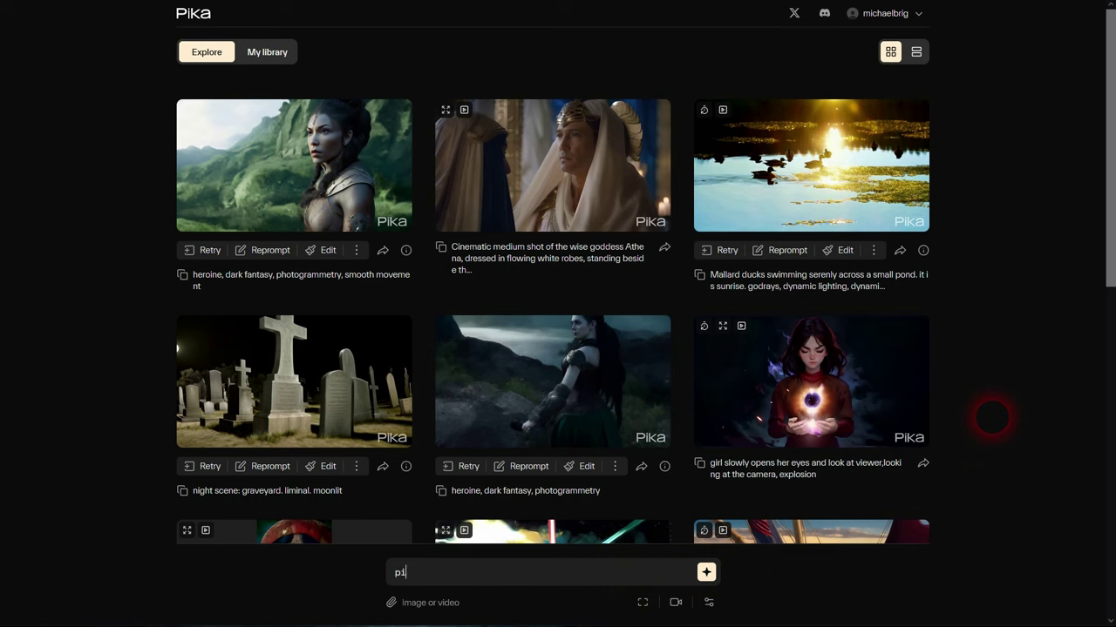
pyautogui.write('xar animation style run')
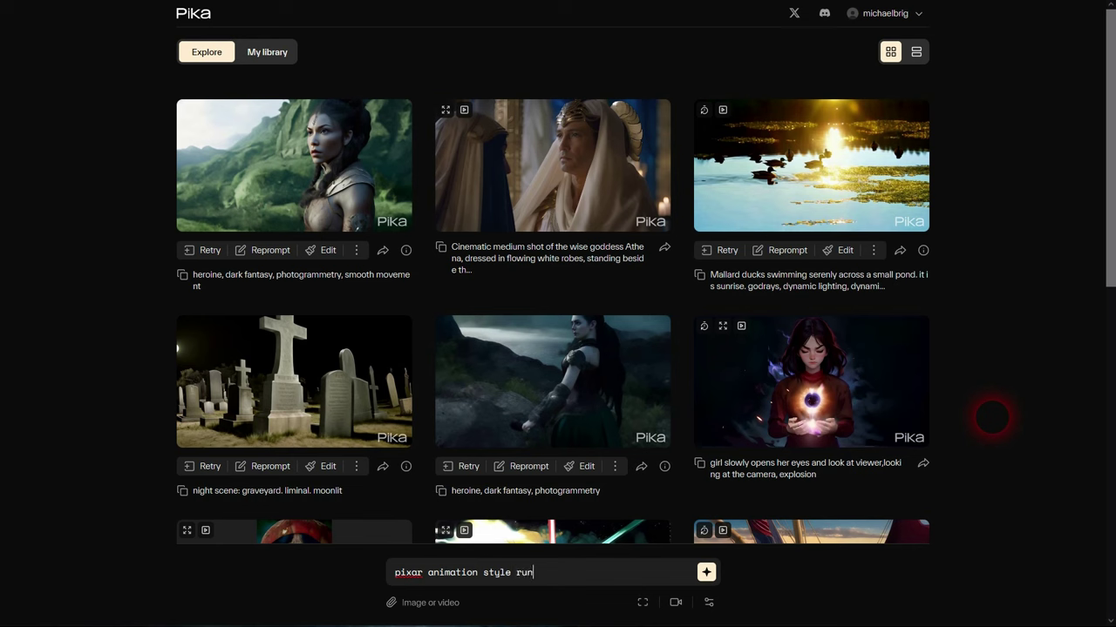
pyautogui.write('ning dog')
# Generate a video from the 'pixar animation style running dog' prompt
pyautogui.click(707, 574)
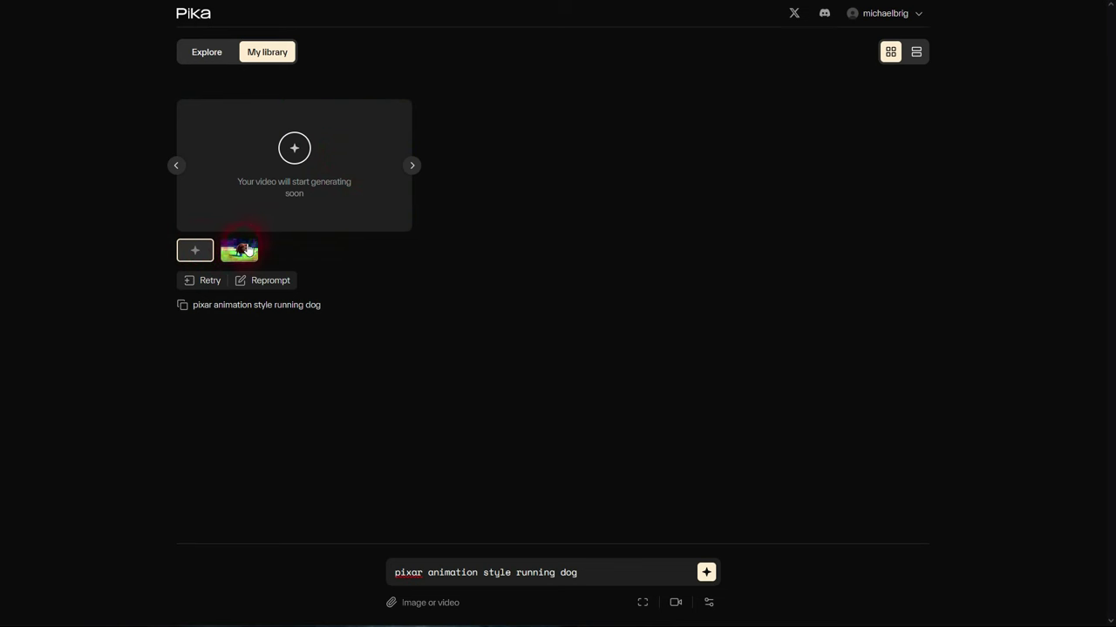
# Switch between the running dog card's lion-like and cartoon dog variants, ending on the lion-like clip
pyautogui.click(239, 251)
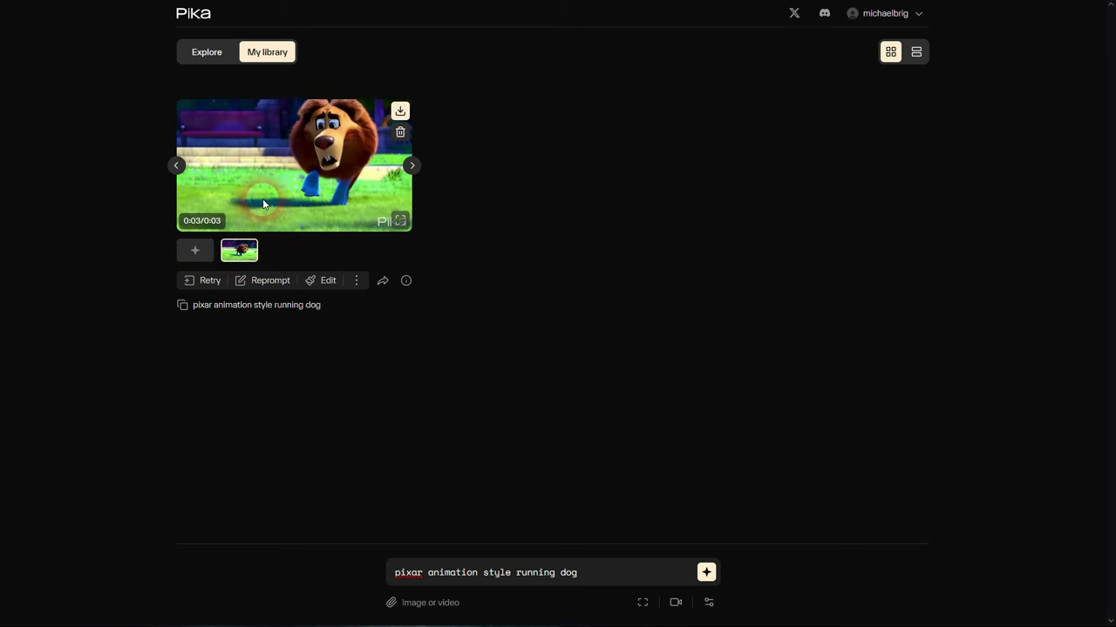
pyautogui.click(175, 165)
pyautogui.click(431, 171)
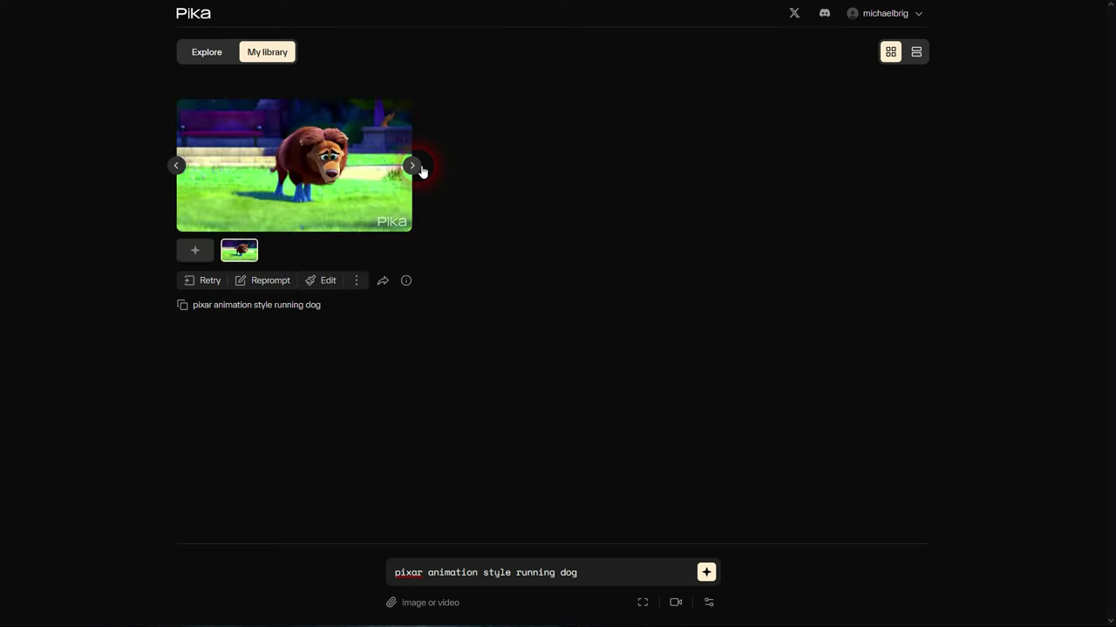
pyautogui.click(269, 283)
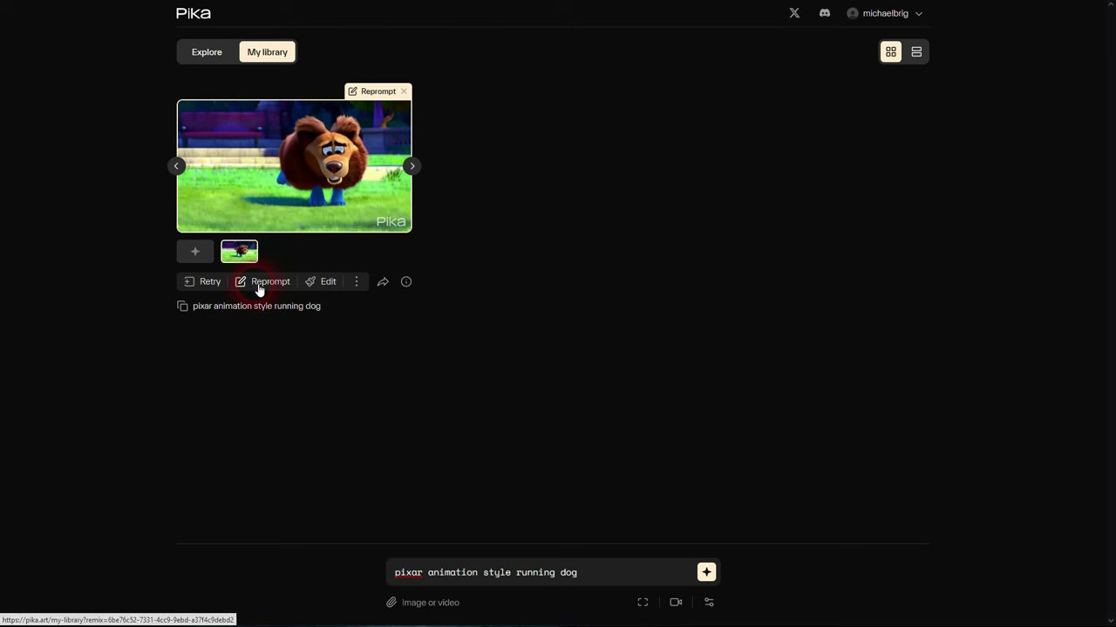
pyautogui.click(176, 167)
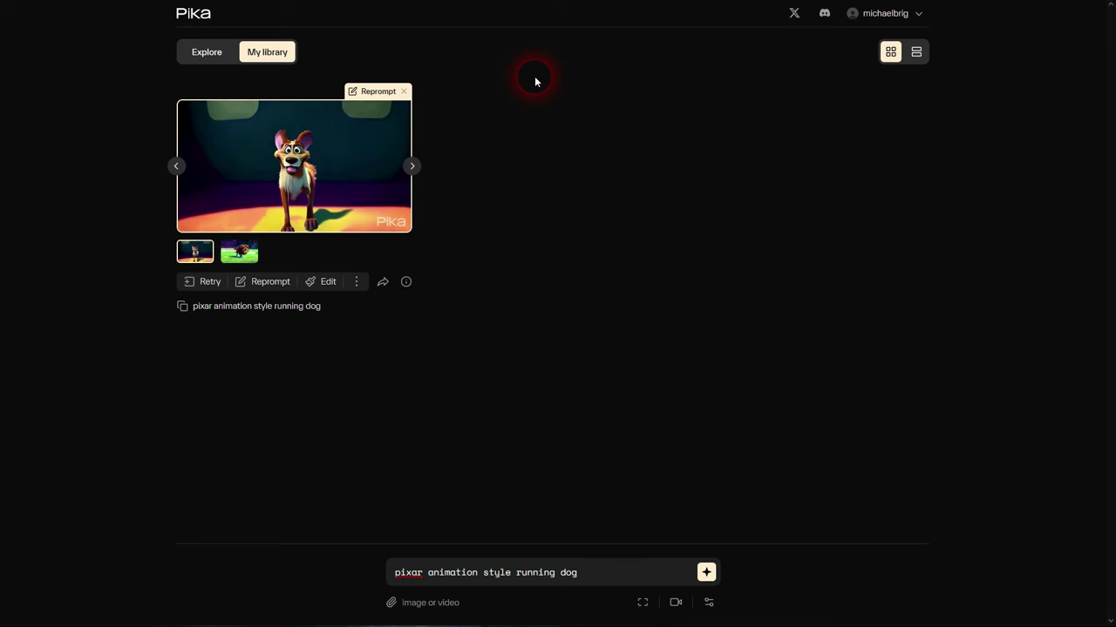
pyautogui.moveTo(339, 169)
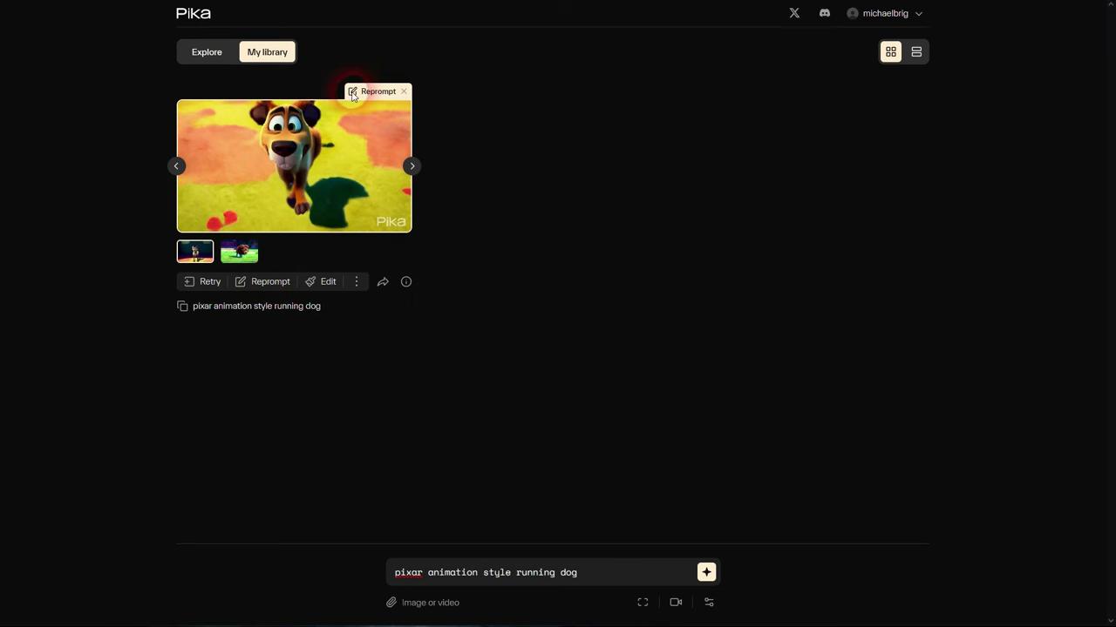
pyautogui.click(418, 172)
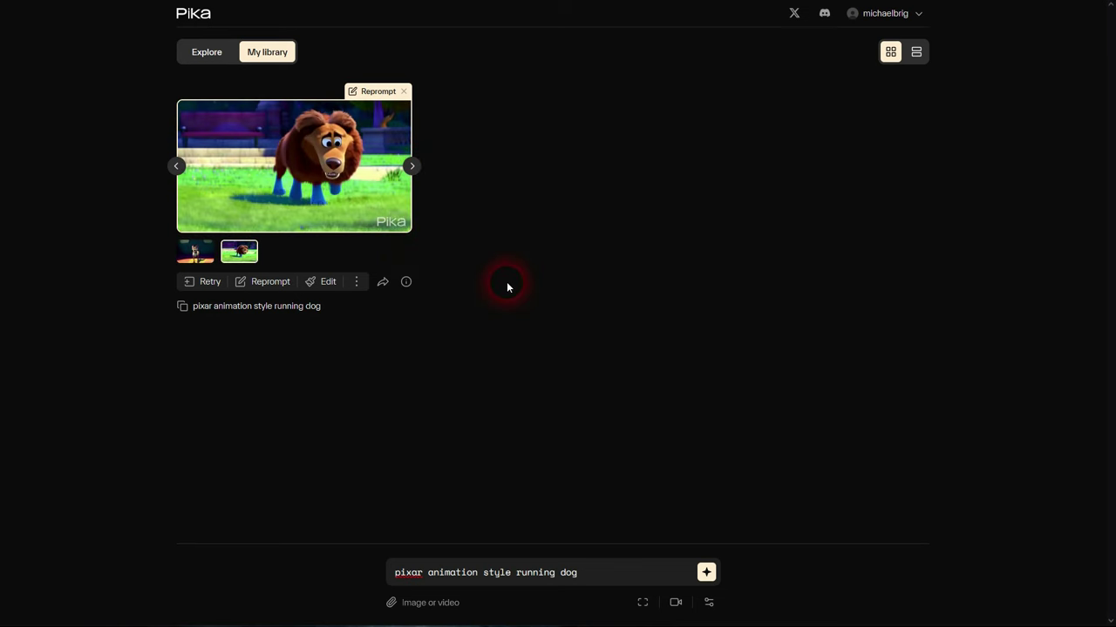
# Retry the Explore gallery's 'the waves crash against the lighthouse' video
pyautogui.click(211, 55)
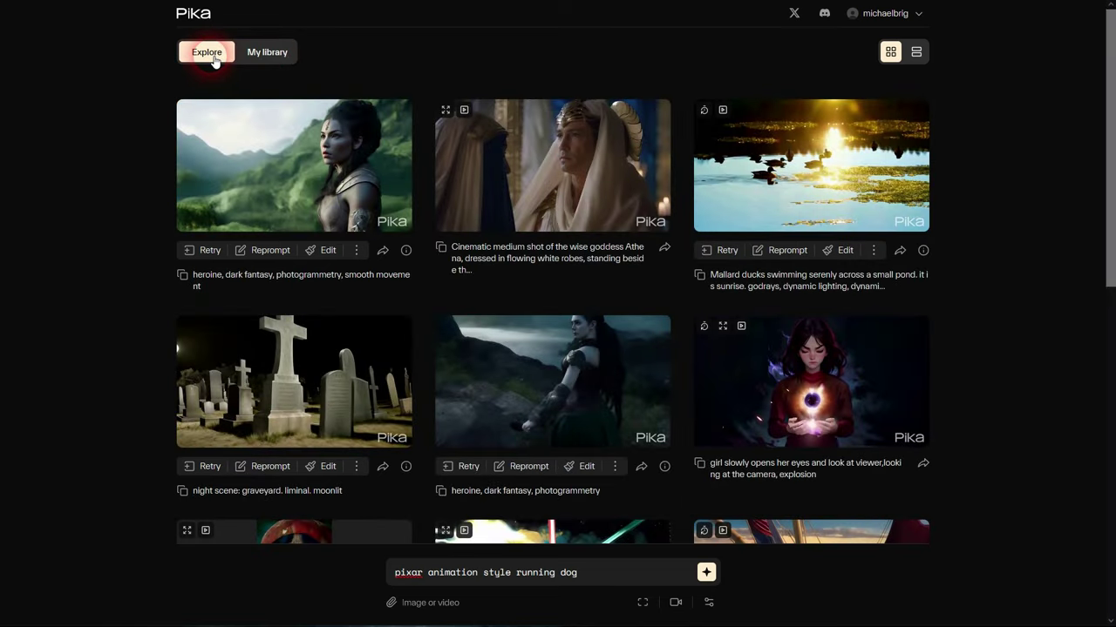
pyautogui.moveTo(828, 192)
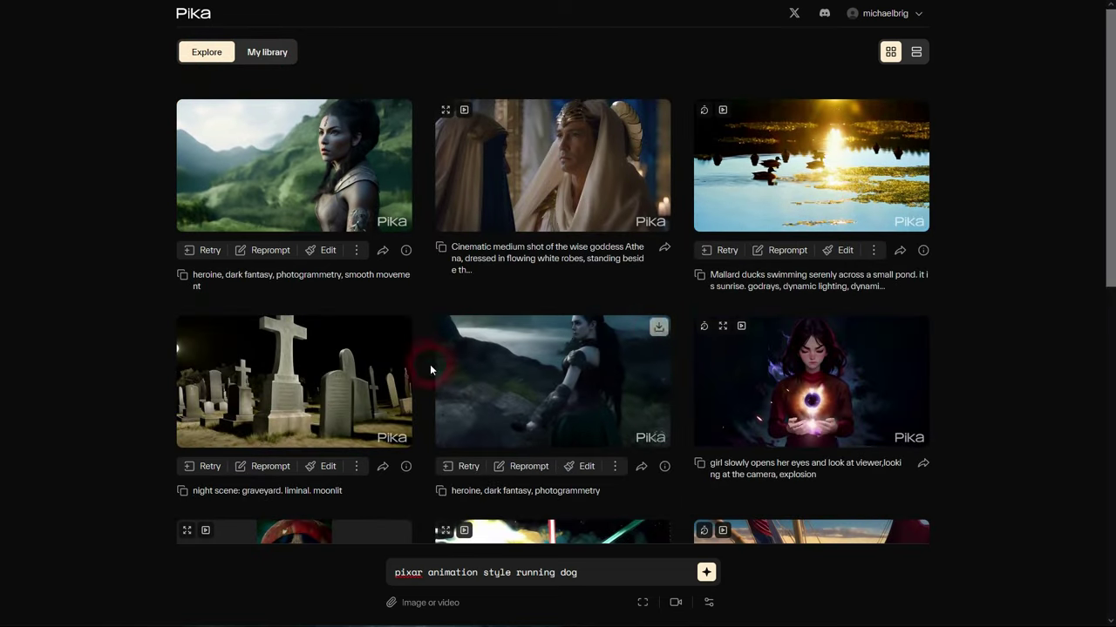
pyautogui.scroll(-8, 462, 345)
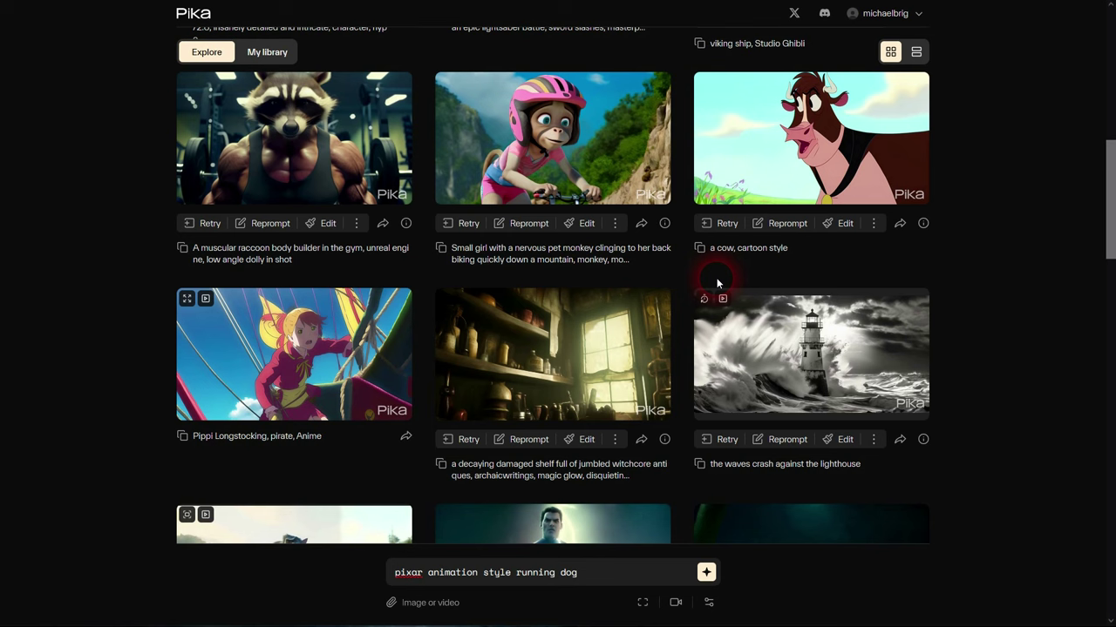
pyautogui.moveTo(861, 384)
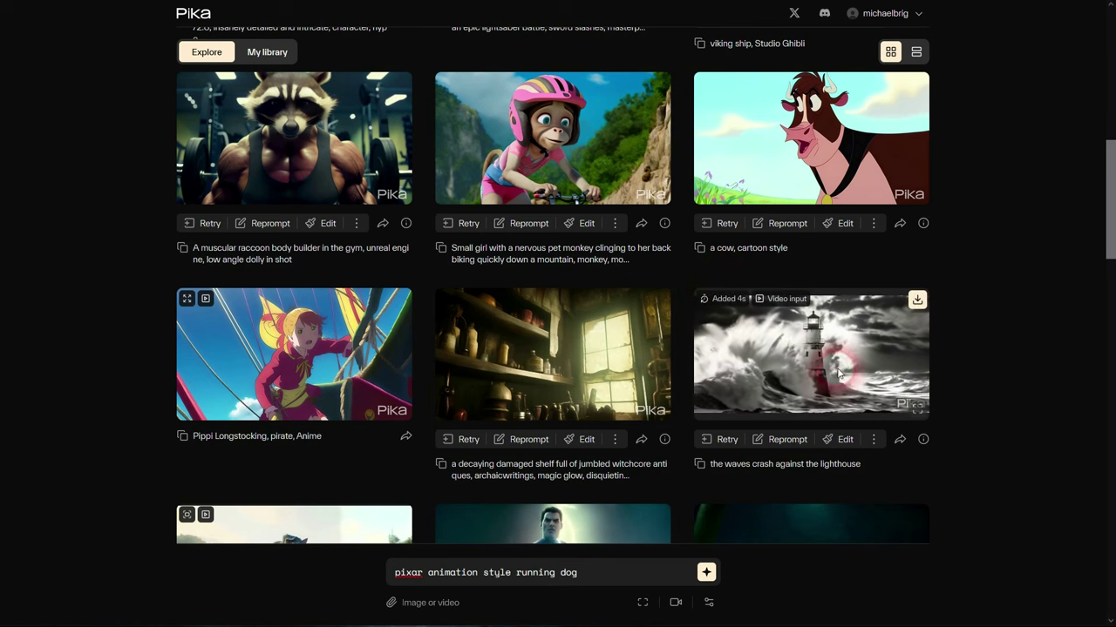
pyautogui.click(725, 440)
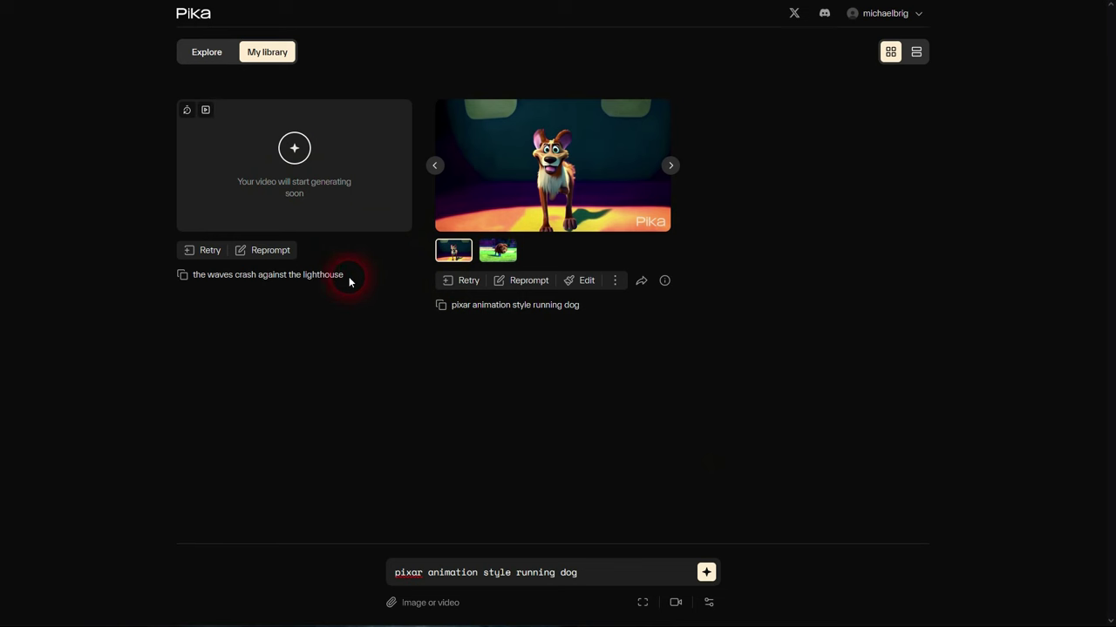
# Reprompt with the lighthouse prompt, dropping its Add 4s extension and attached video
pyautogui.moveTo(349, 276); pyautogui.dragTo(188, 288)
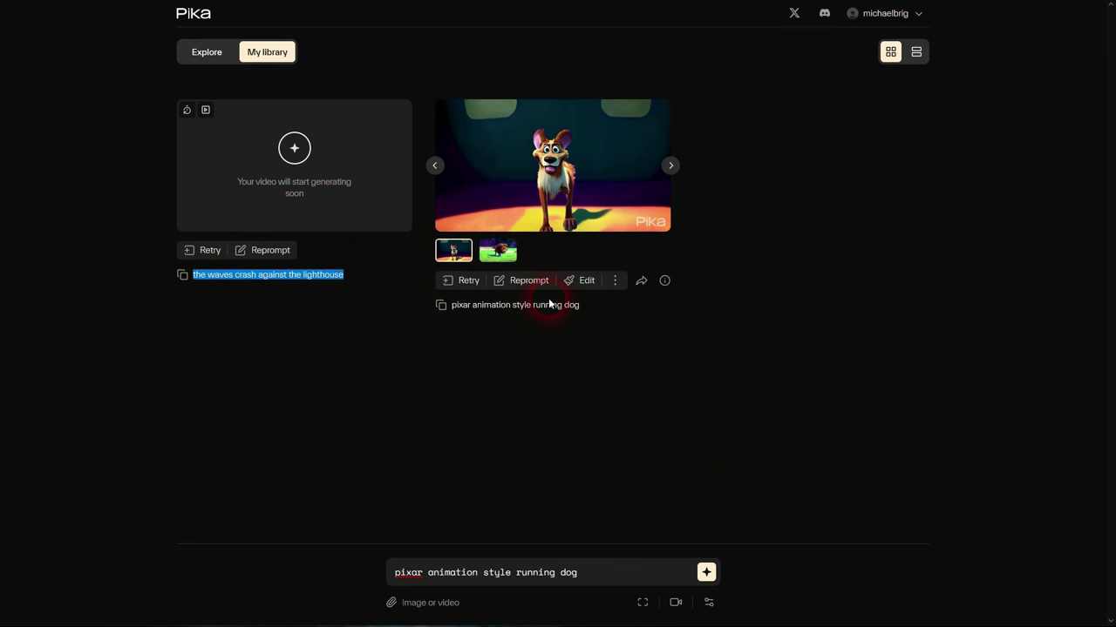
pyautogui.moveTo(588, 306); pyautogui.dragTo(442, 305)
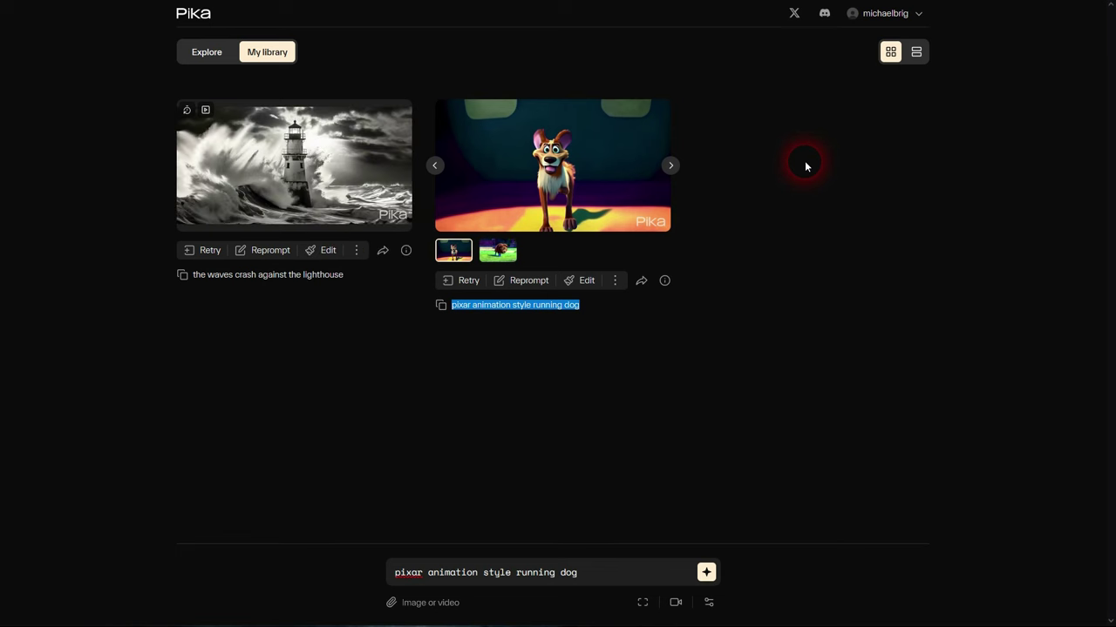
pyautogui.moveTo(179, 122)
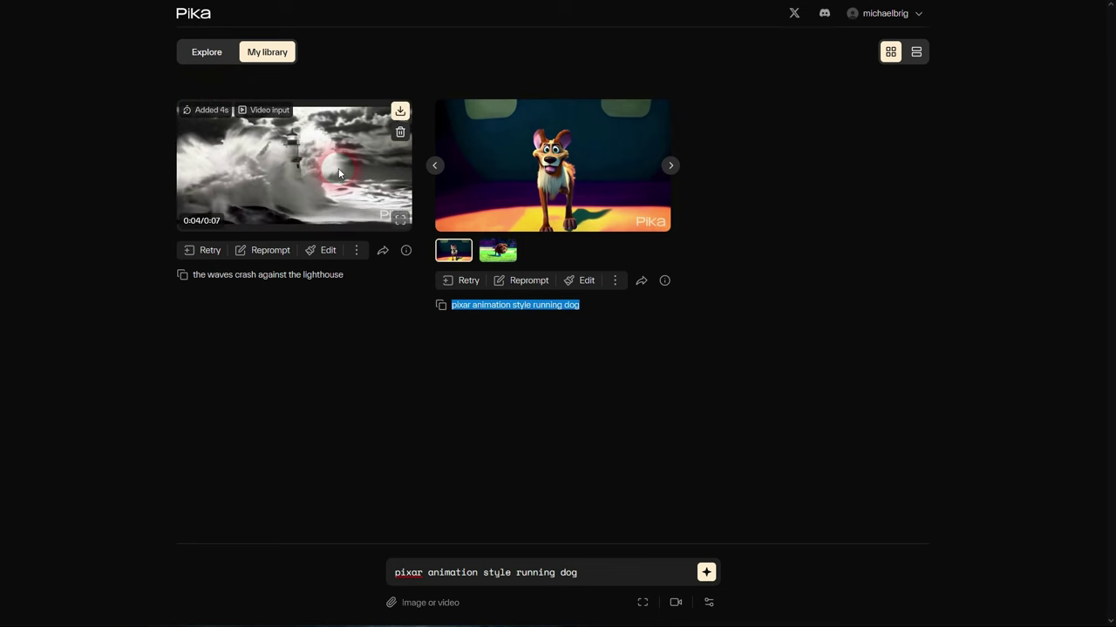
pyautogui.click(266, 252)
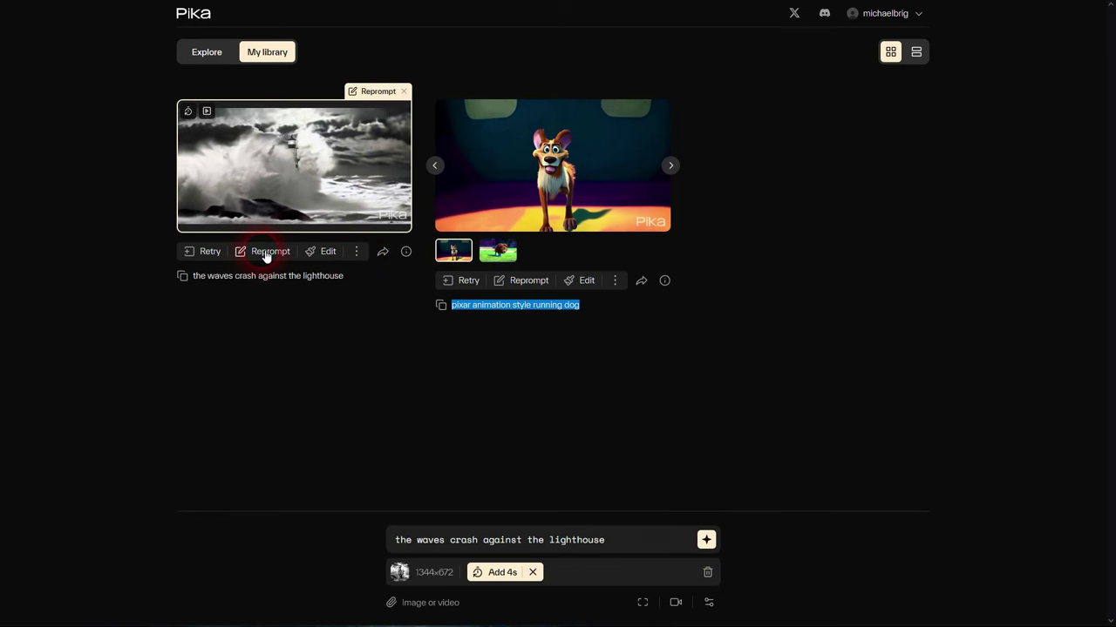
pyautogui.moveTo(634, 546); pyautogui.dragTo(399, 550)
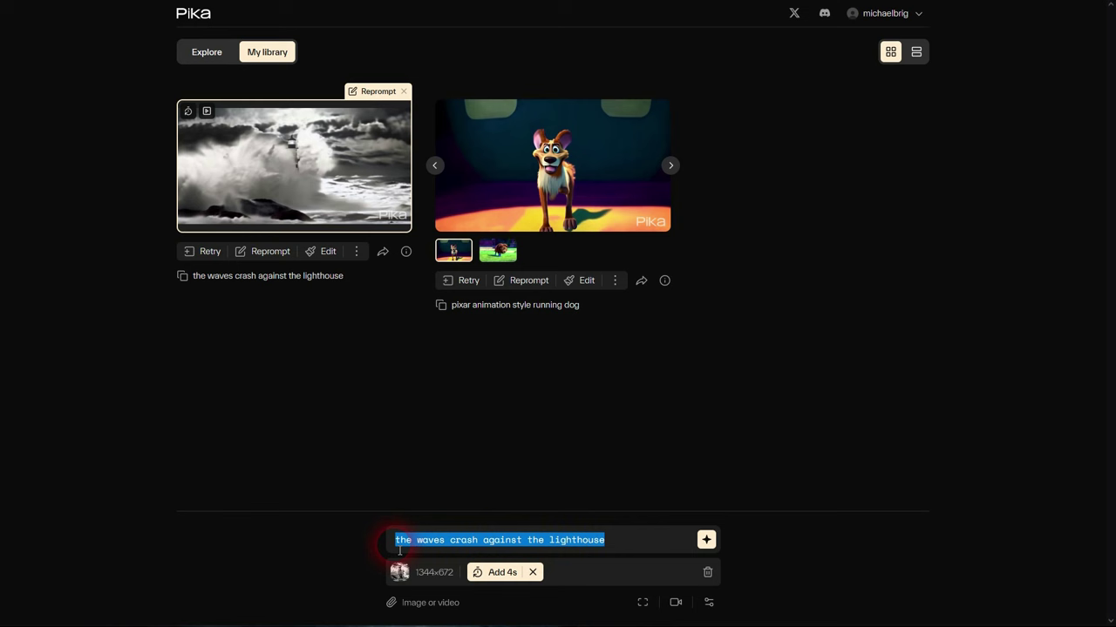
pyautogui.click(521, 283)
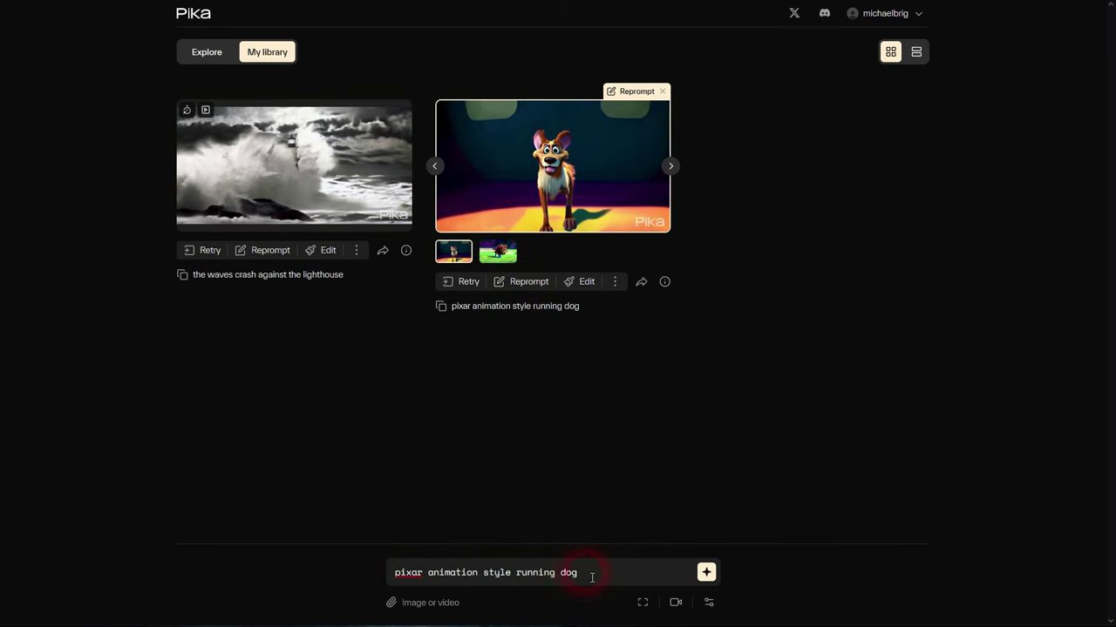
pyautogui.moveTo(592, 577); pyautogui.dragTo(378, 578)
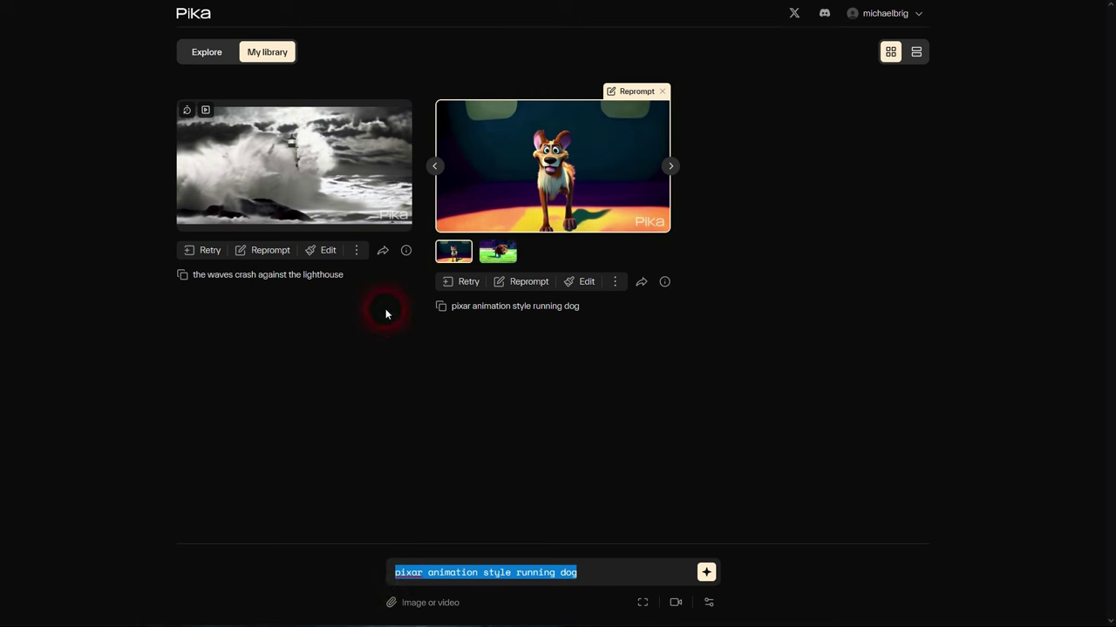
pyautogui.click(281, 254)
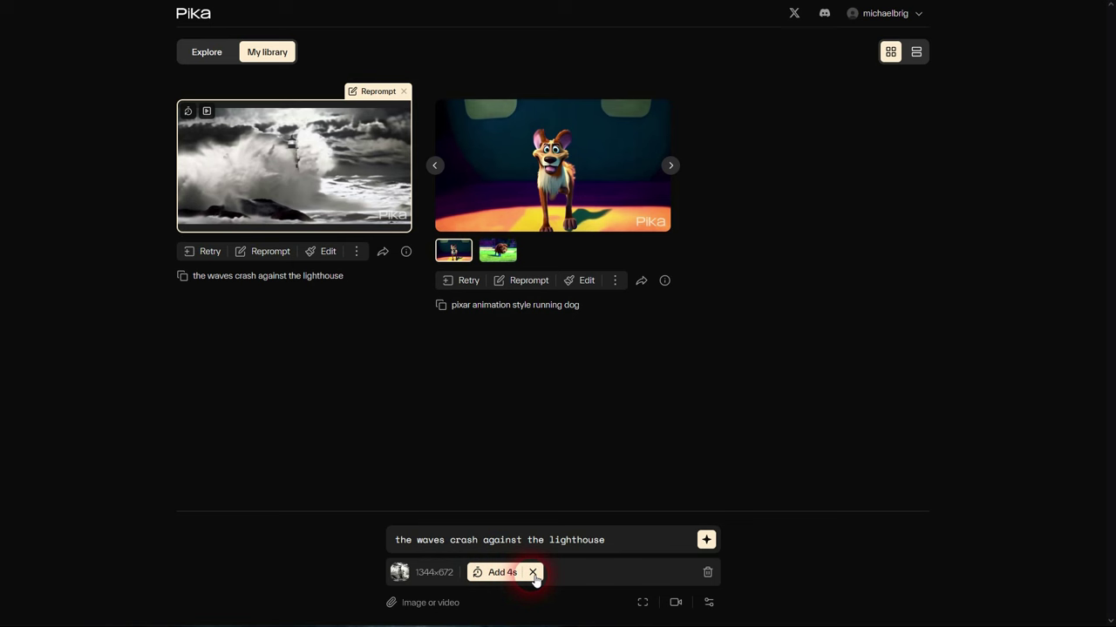
pyautogui.click(534, 572)
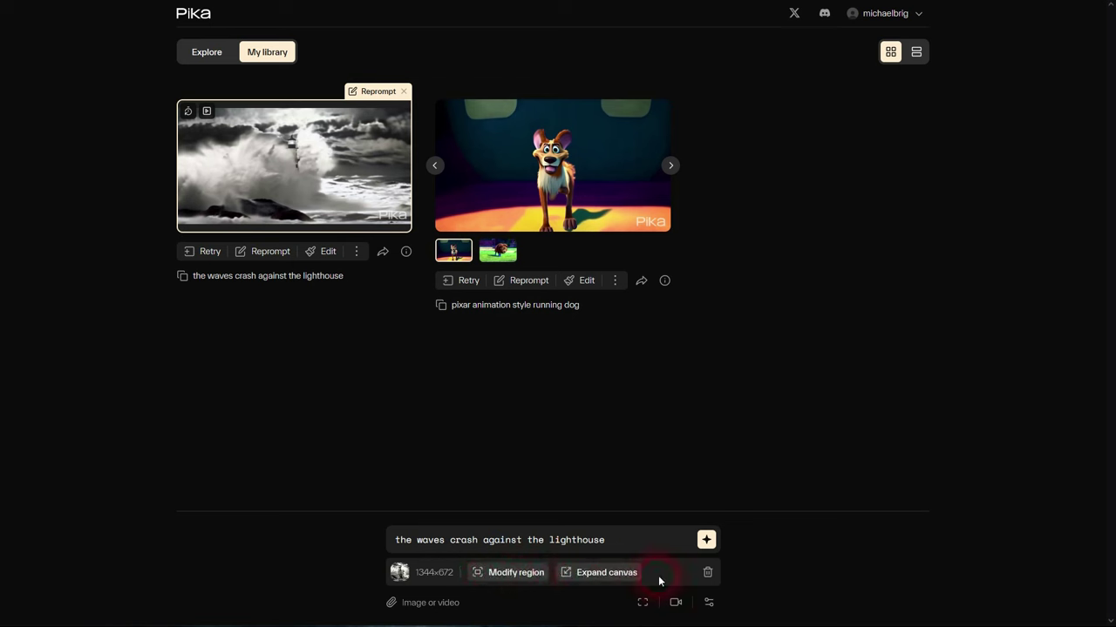
pyautogui.click(707, 576)
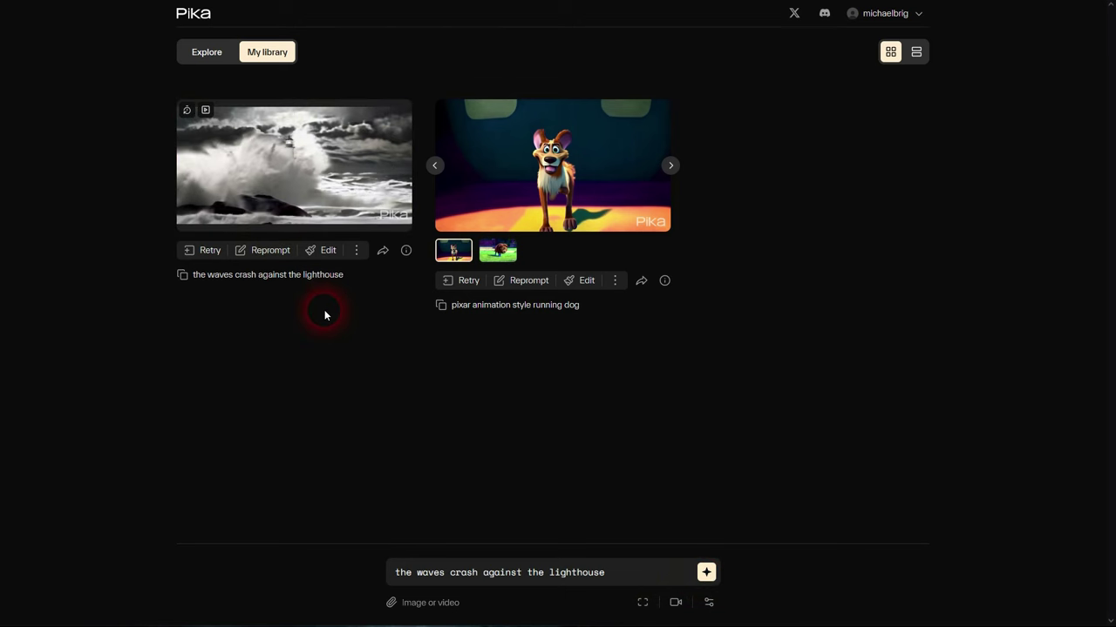
# Clear the prompt and attach the downloaded 1456x816 monster PNG image
pyautogui.click(206, 51)
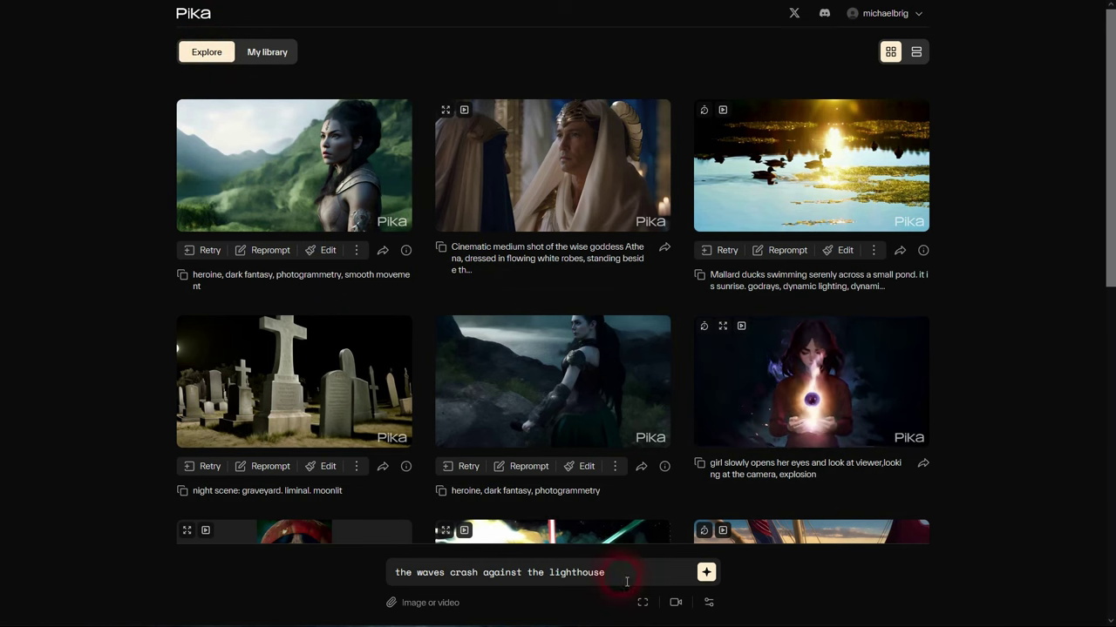
pyautogui.moveTo(626, 582); pyautogui.dragTo(397, 572)
pyautogui.press('BackSpace')
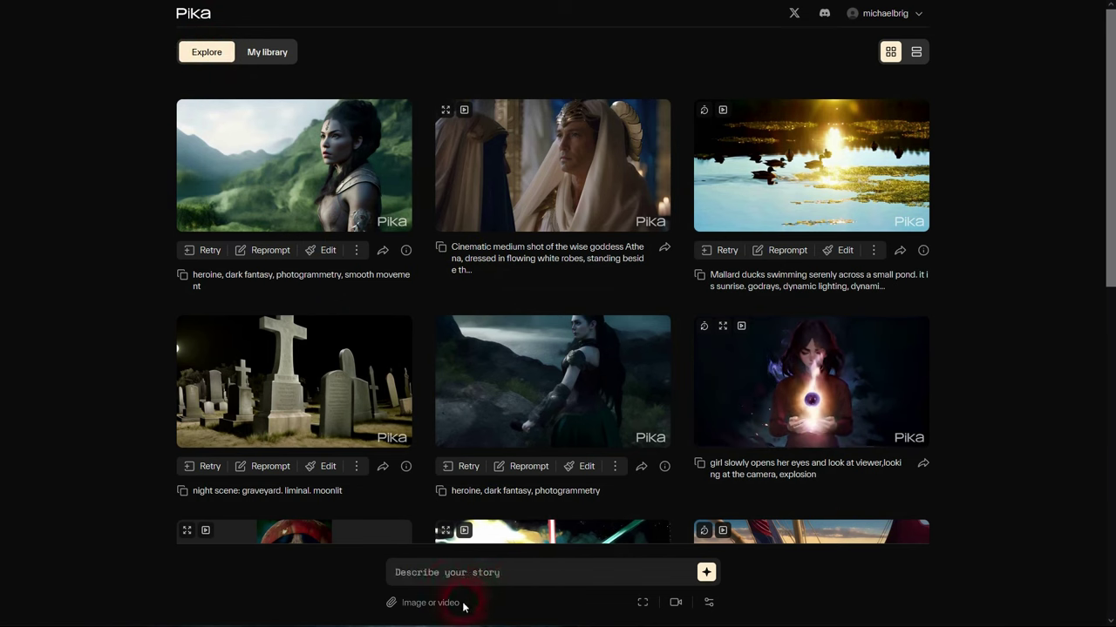
pyautogui.click(417, 605)
pyautogui.click(66, 53)
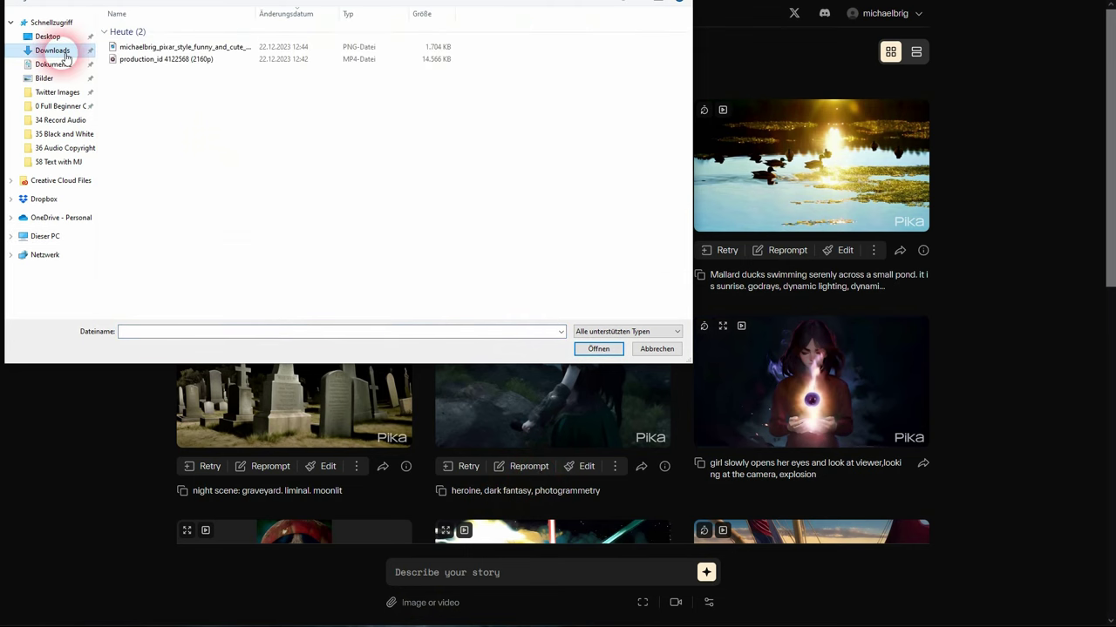
pyautogui.doubleClick(157, 47)
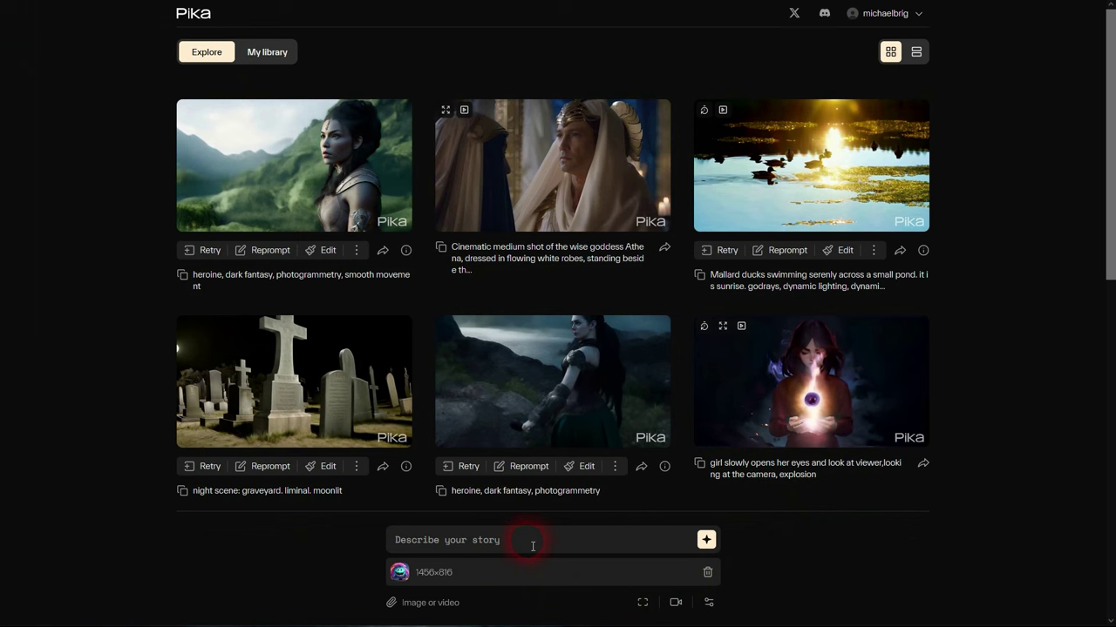
# Generate a video from the attached monster image and close the image preview window
pyautogui.click(707, 541)
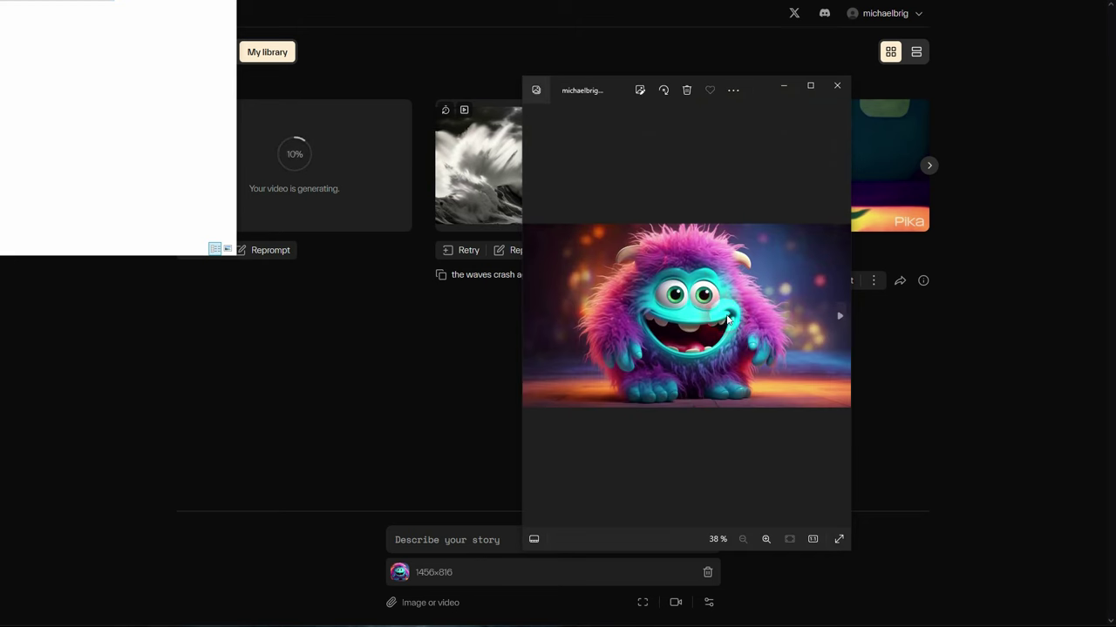
pyautogui.click(363, 458)
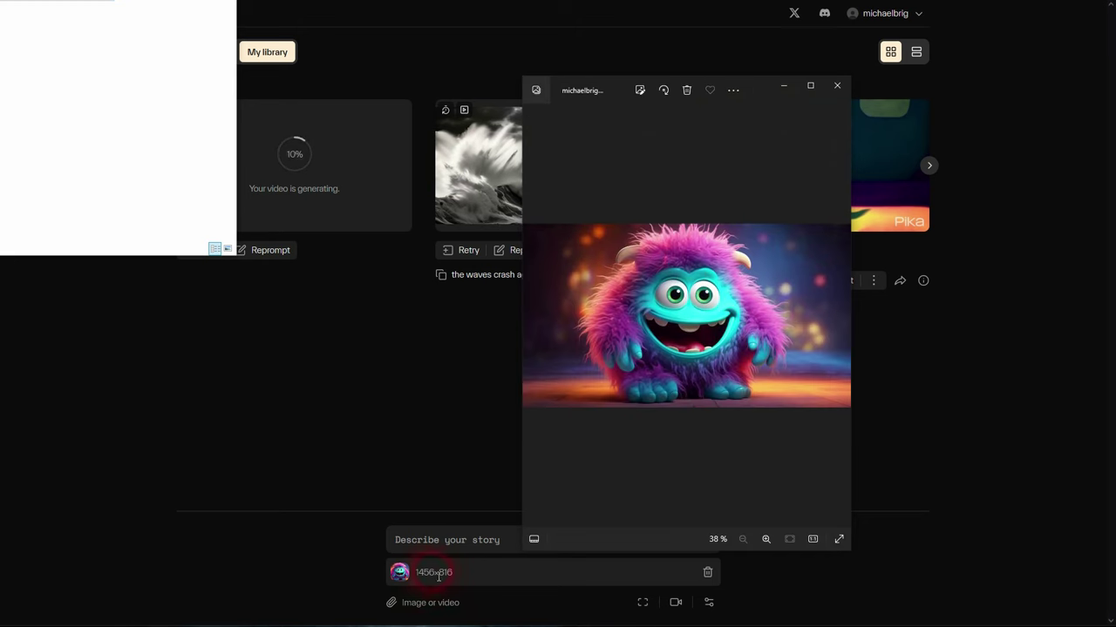
pyautogui.click(837, 85)
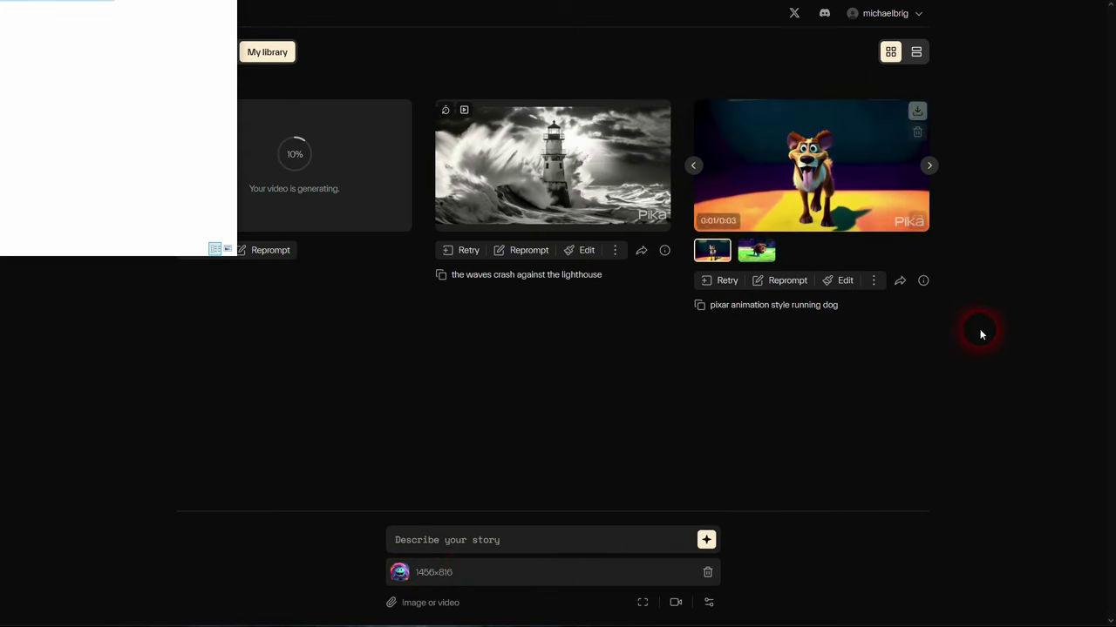
# Bring the Pika library forward and write the prompt 'cute monster dancing'
pyautogui.click(995, 377)
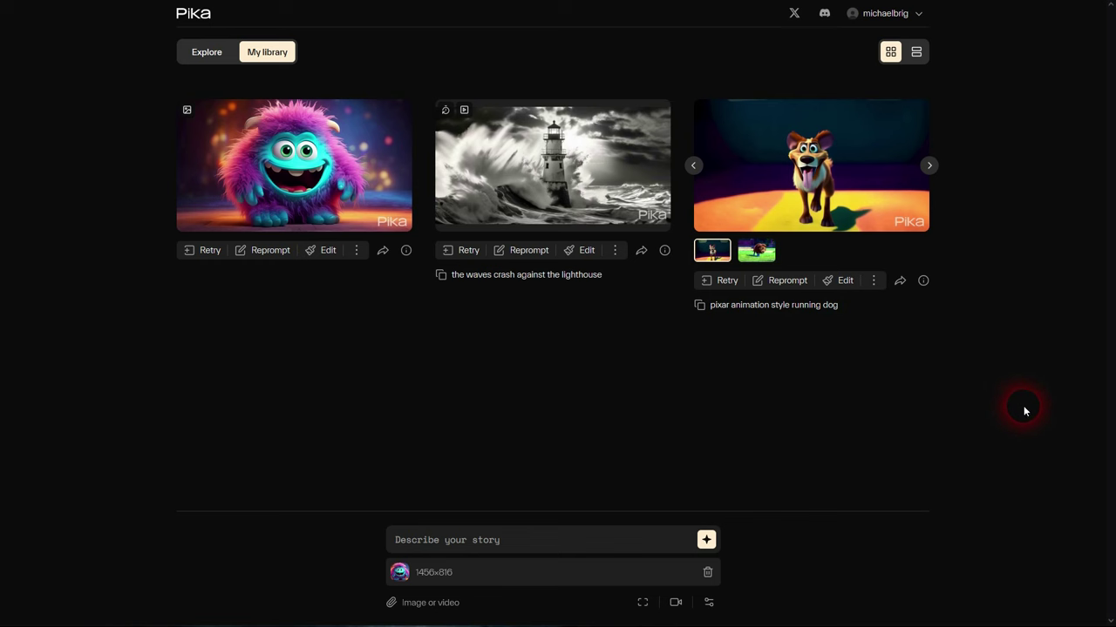
pyautogui.moveTo(363, 170)
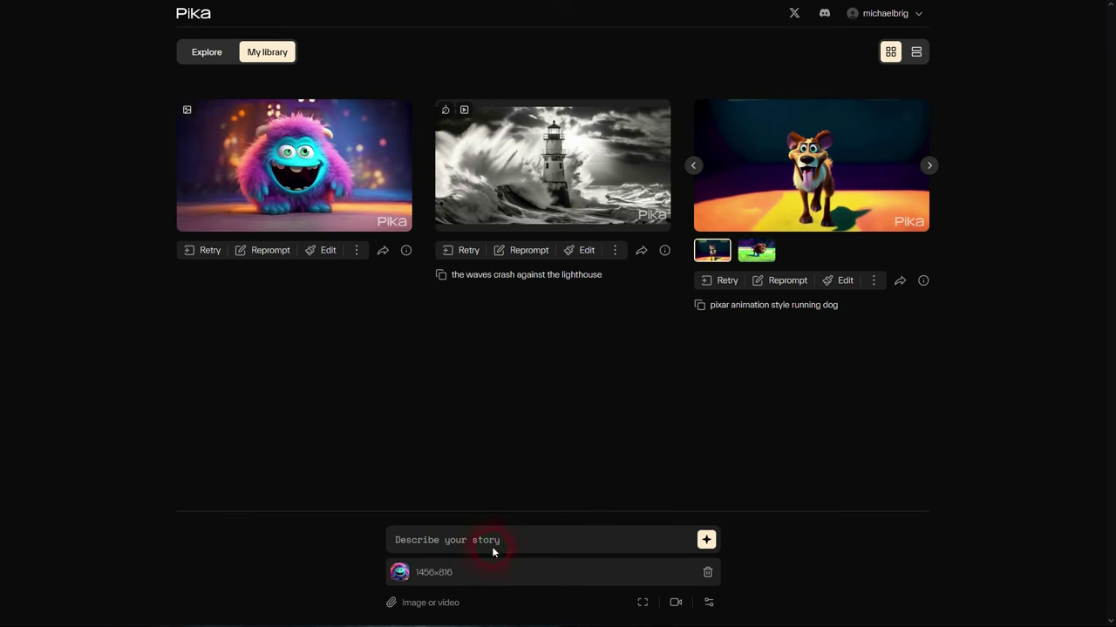
pyautogui.write('cute monster dancing')
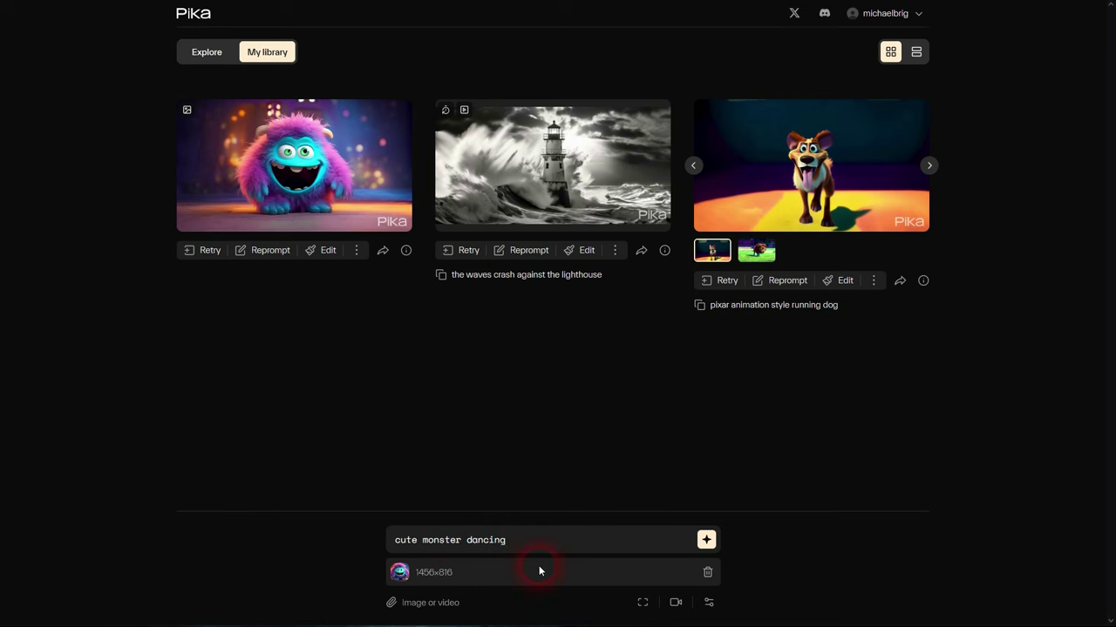
# Generate the 'cute monster dancing' clip from the attached monster image
pyautogui.click(707, 540)
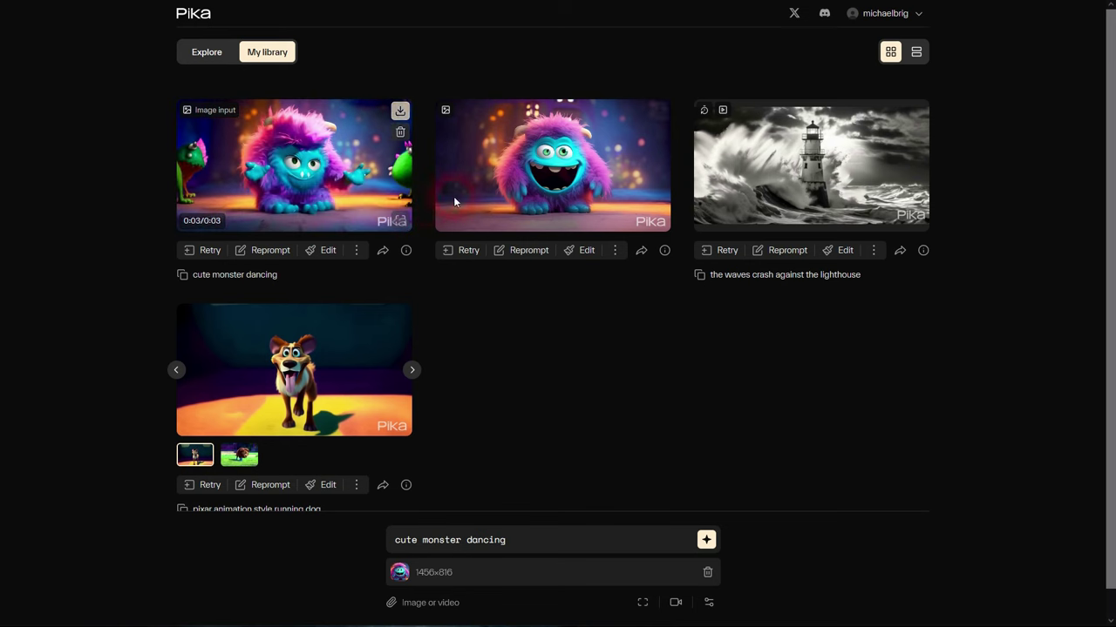
pyautogui.moveTo(623, 187)
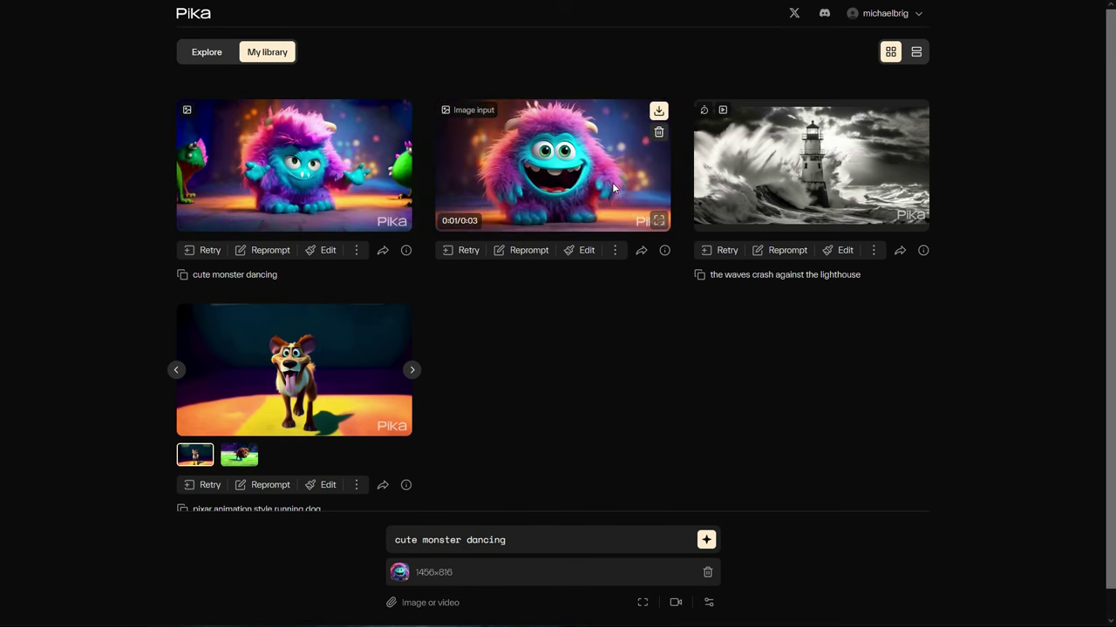
pyautogui.moveTo(329, 210)
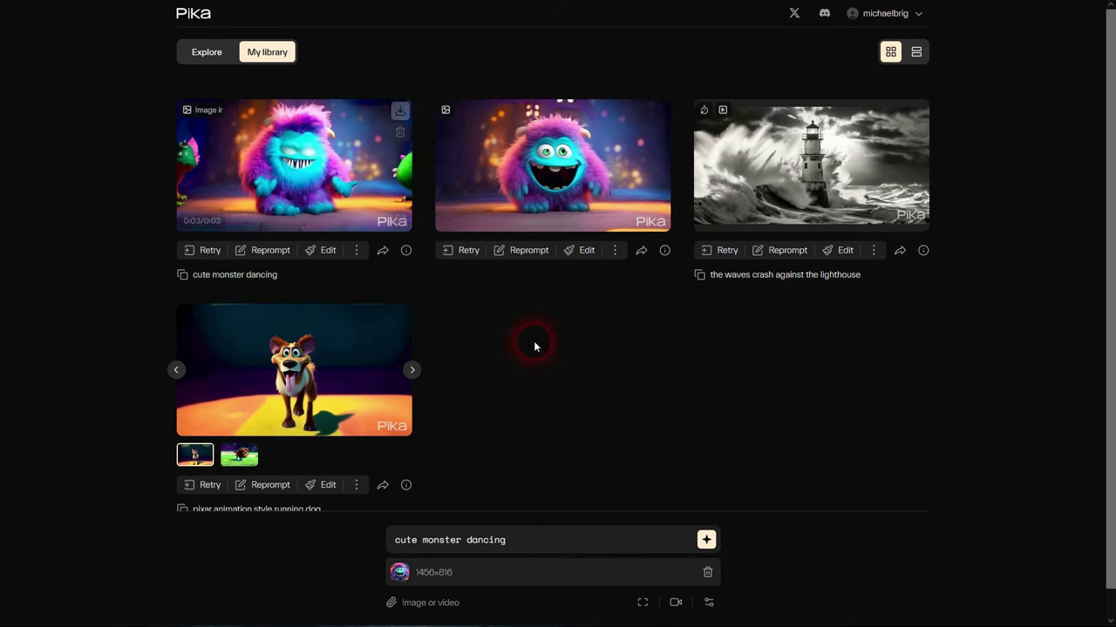
pyautogui.hotkey('ctrl', 'shift', 'Left')
pyautogui.hotkey('ctrl', 'shift', 'Left')
pyautogui.hotkey('ctrl', 'shift', 'Left')
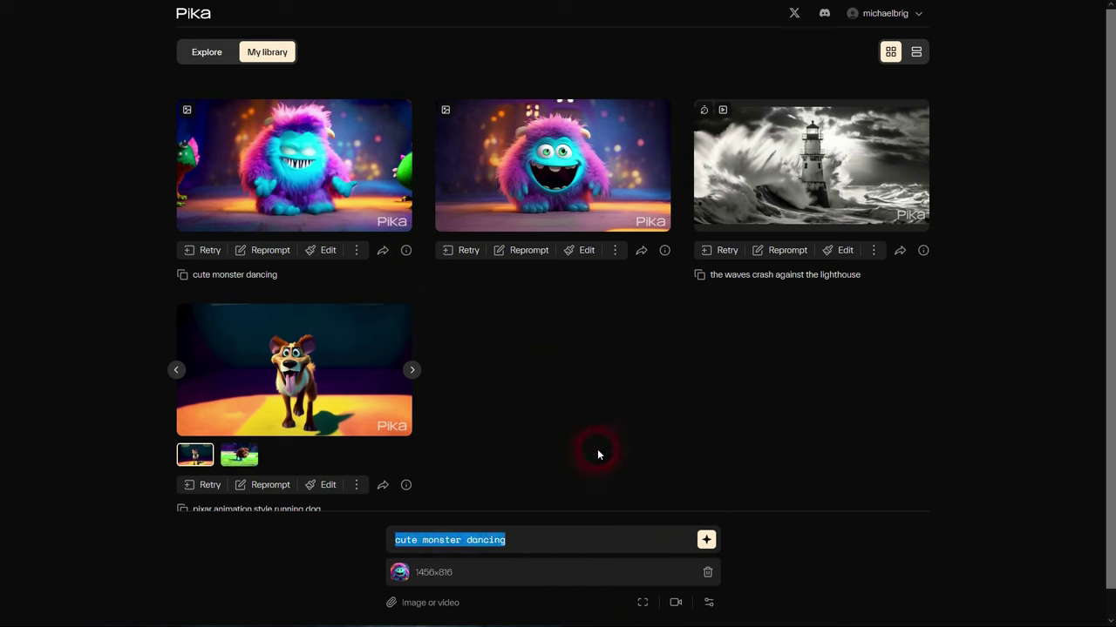
pyautogui.press('Right')
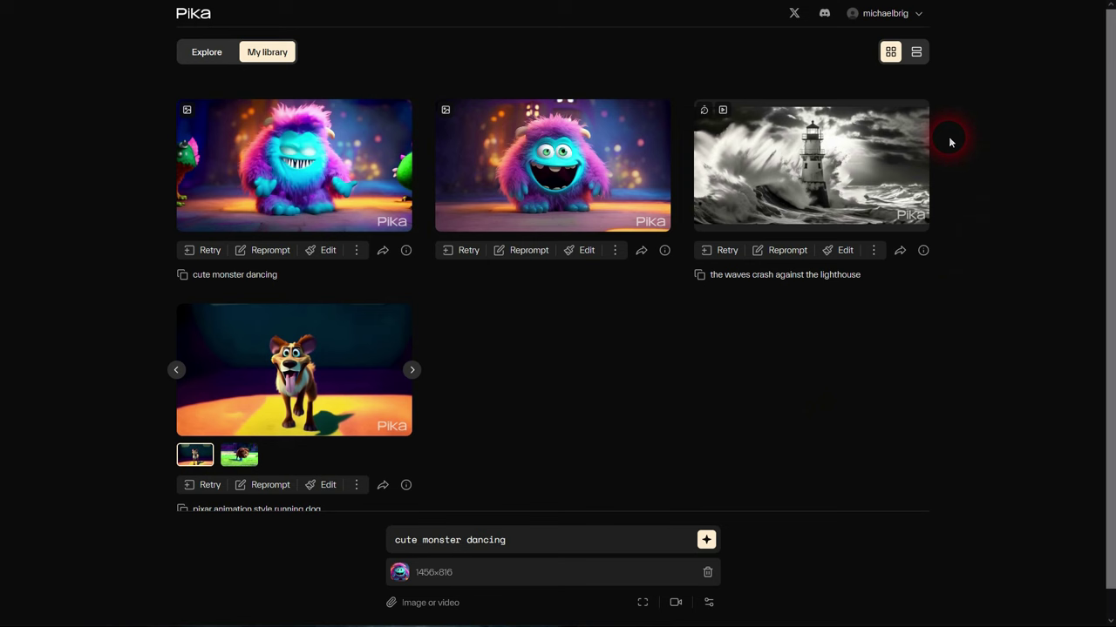
pyautogui.moveTo(862, 107)
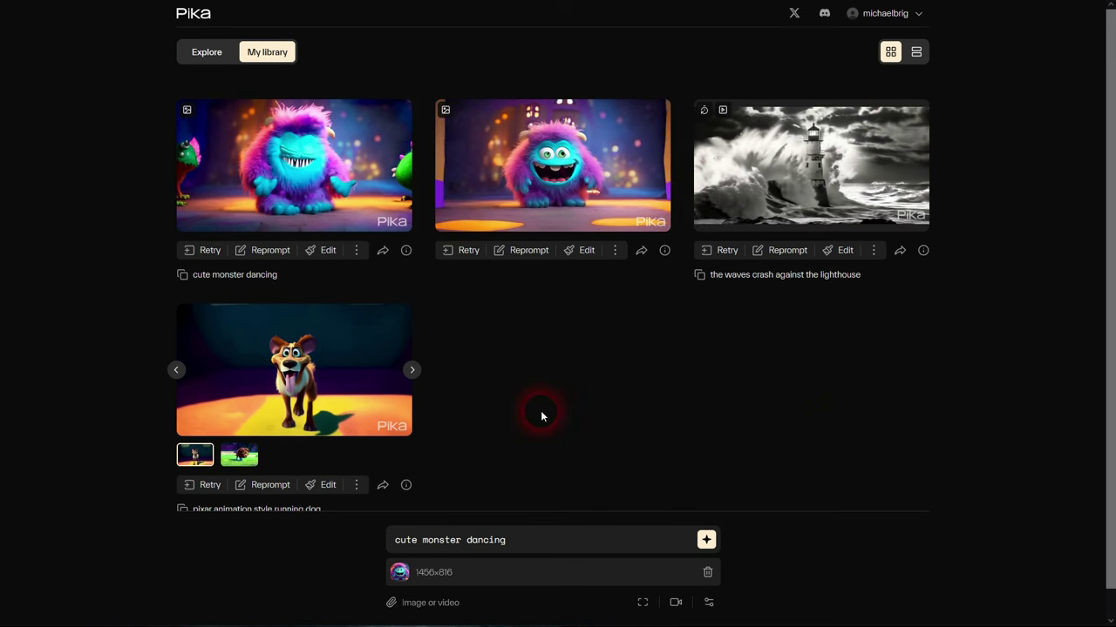
pyautogui.moveTo(767, 114)
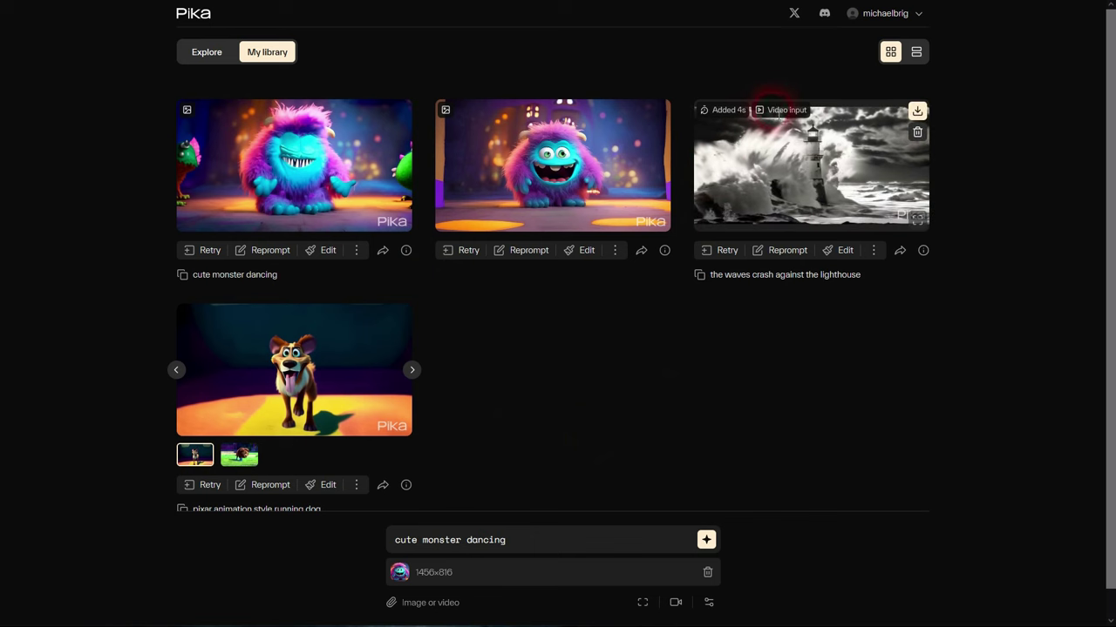
pyautogui.moveTo(452, 114)
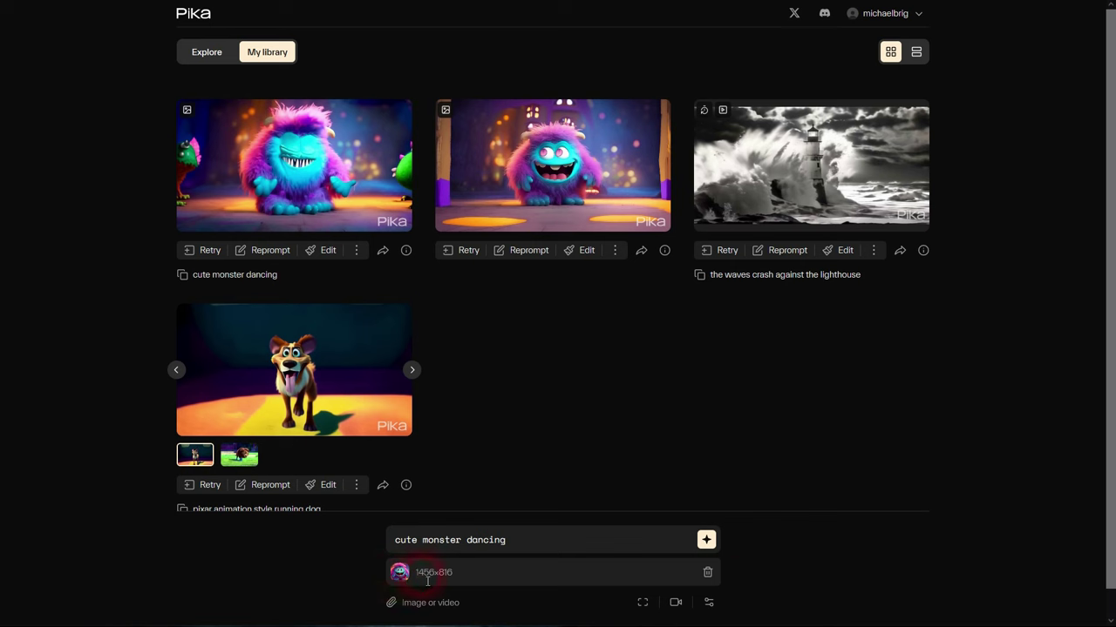
# Clear the prompt and swap the monster image for the 3840x2160 production_id 4122568 video
pyautogui.click(706, 572)
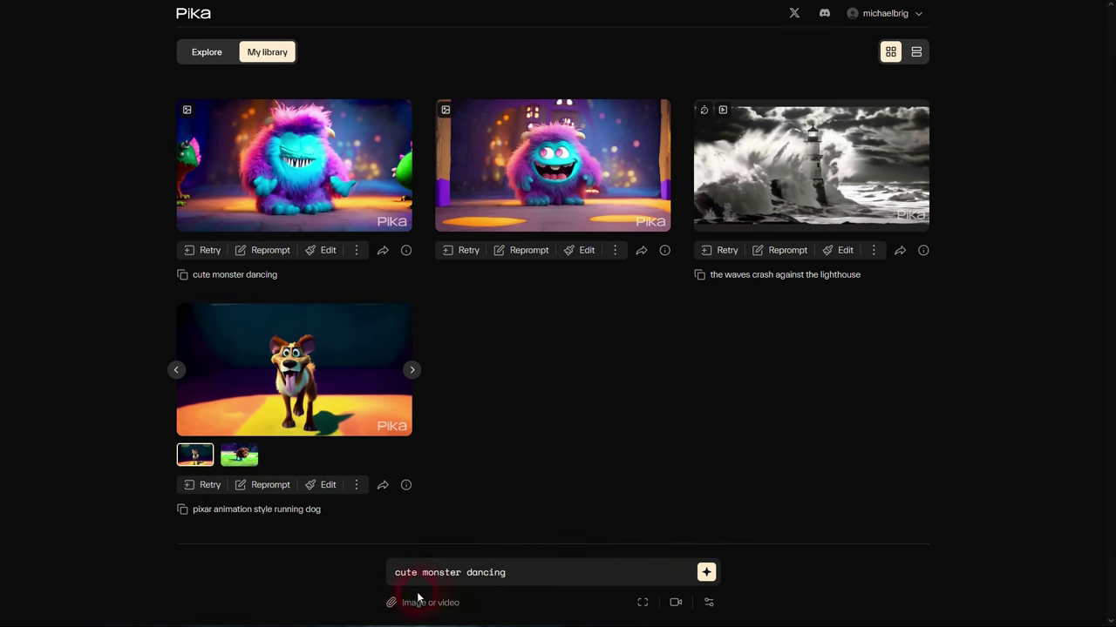
pyautogui.moveTo(578, 582); pyautogui.dragTo(383, 582)
pyautogui.press('BackSpace')
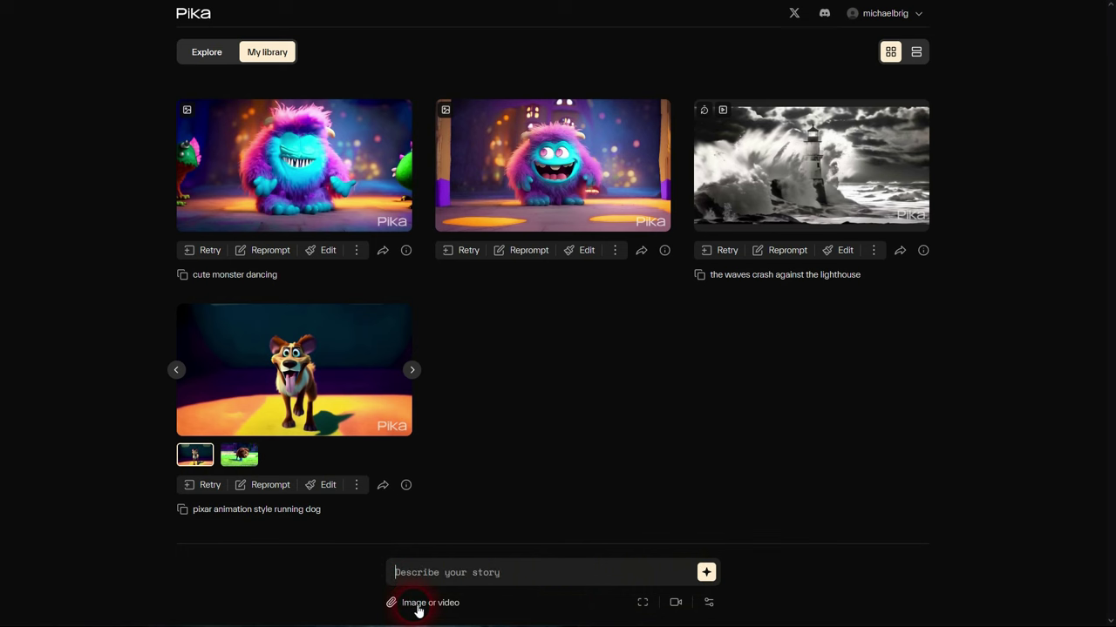
pyautogui.click(387, 603)
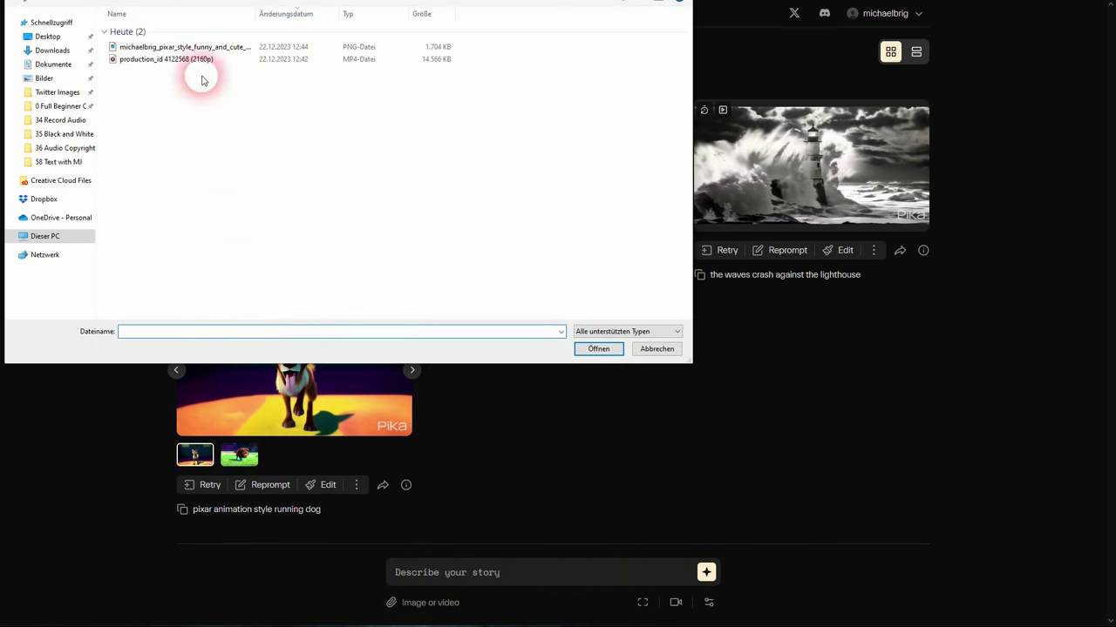
pyautogui.doubleClick(161, 59)
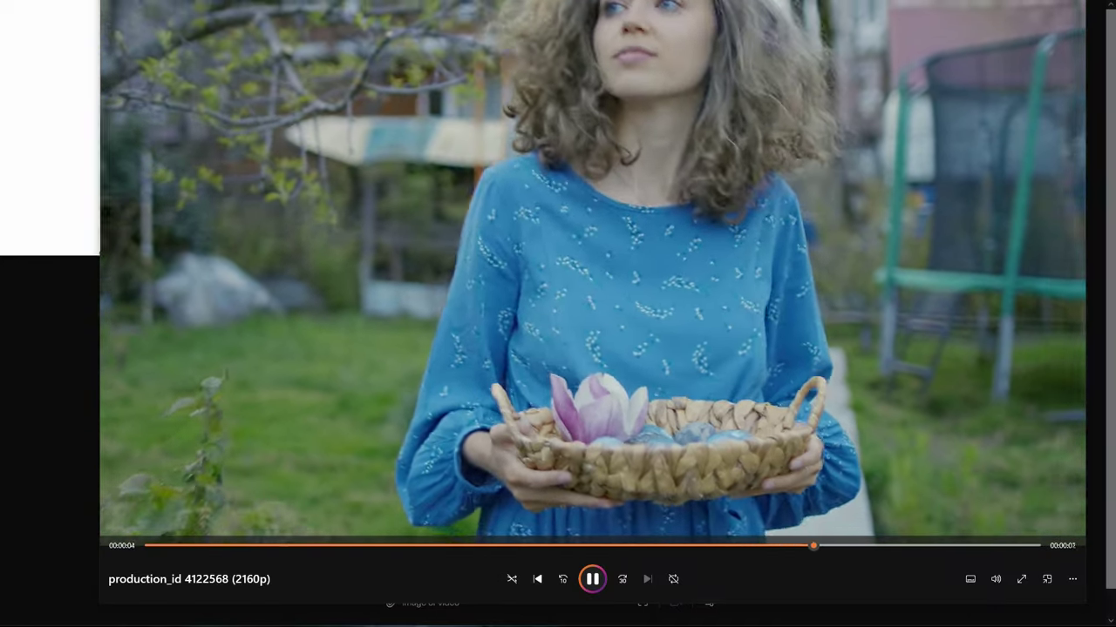
pyautogui.click(479, 427)
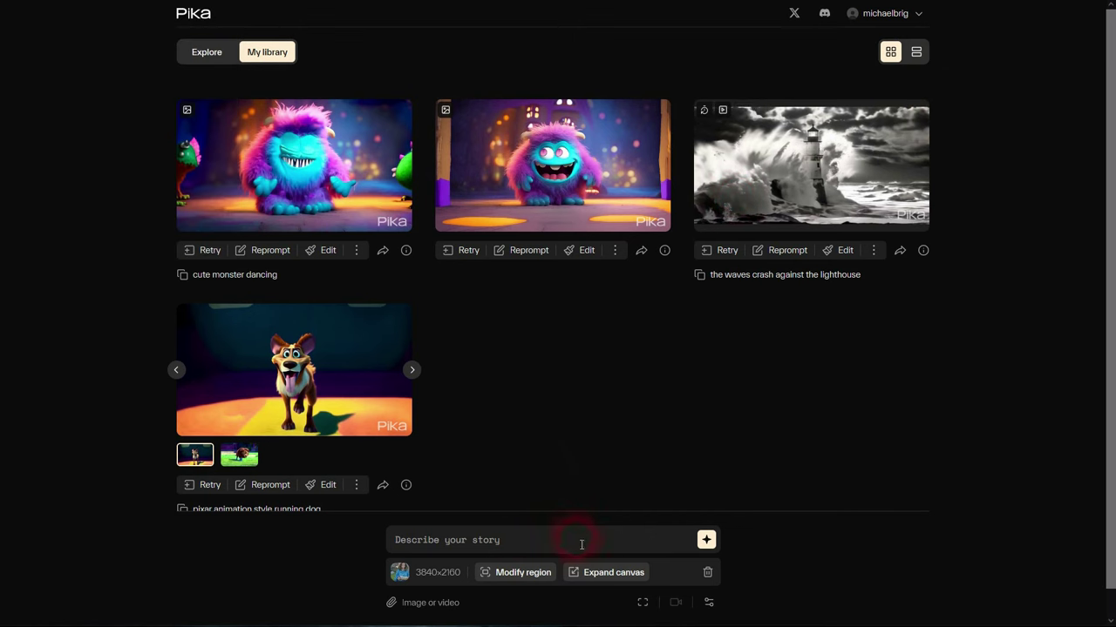
# After Pika's 10MB error on the 4K video, download the Pexels clip at SD 640x360
pyautogui.click(707, 540)
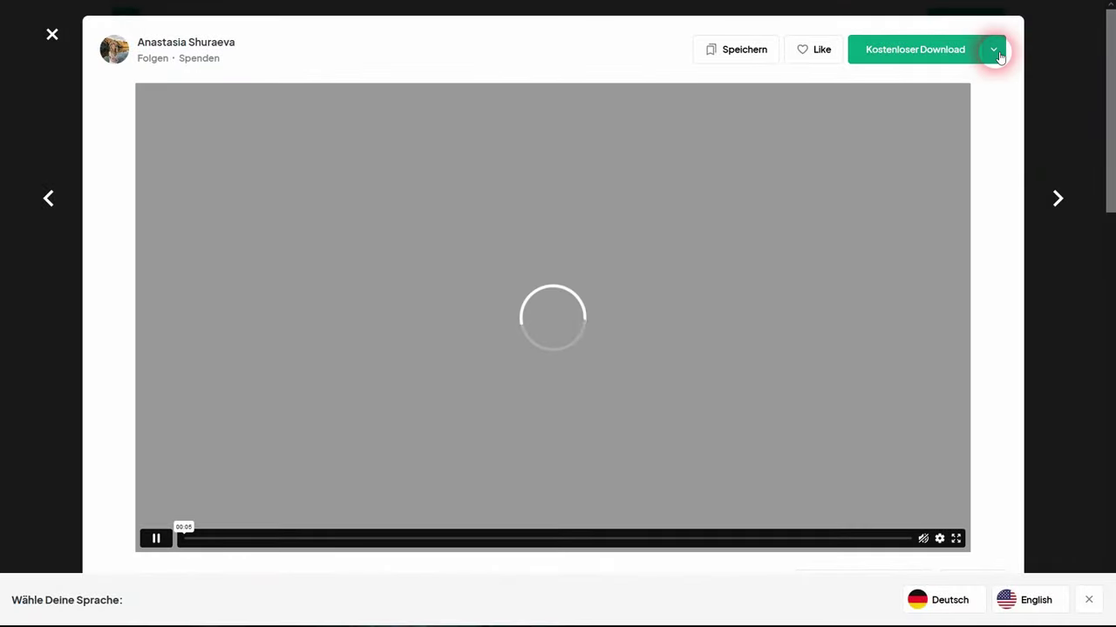
pyautogui.click(1000, 56)
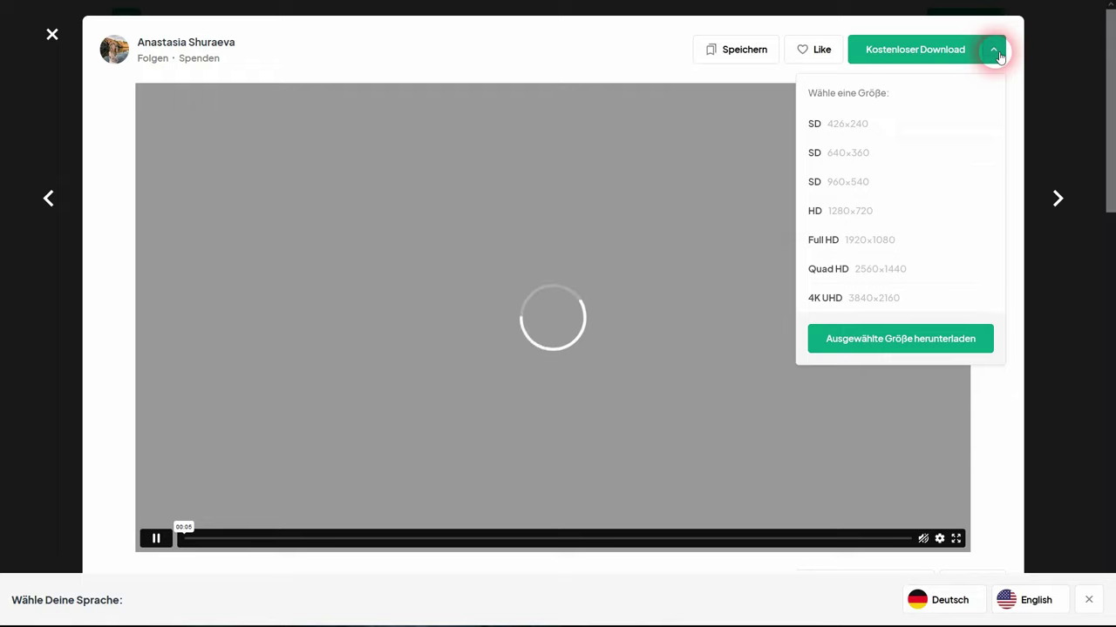
pyautogui.click(917, 125)
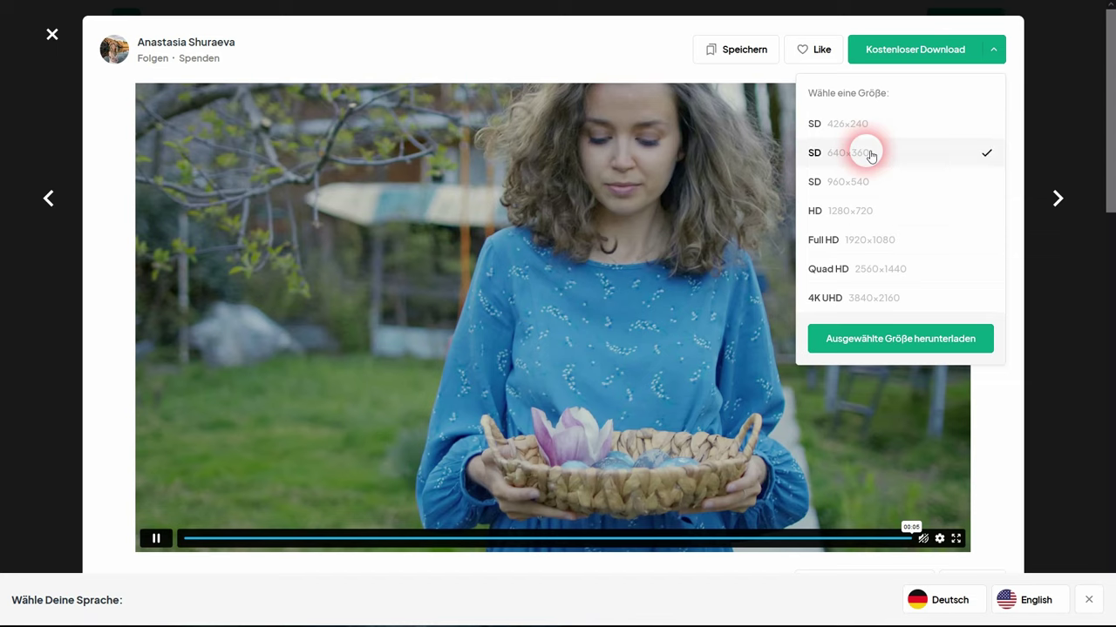
pyautogui.click(908, 342)
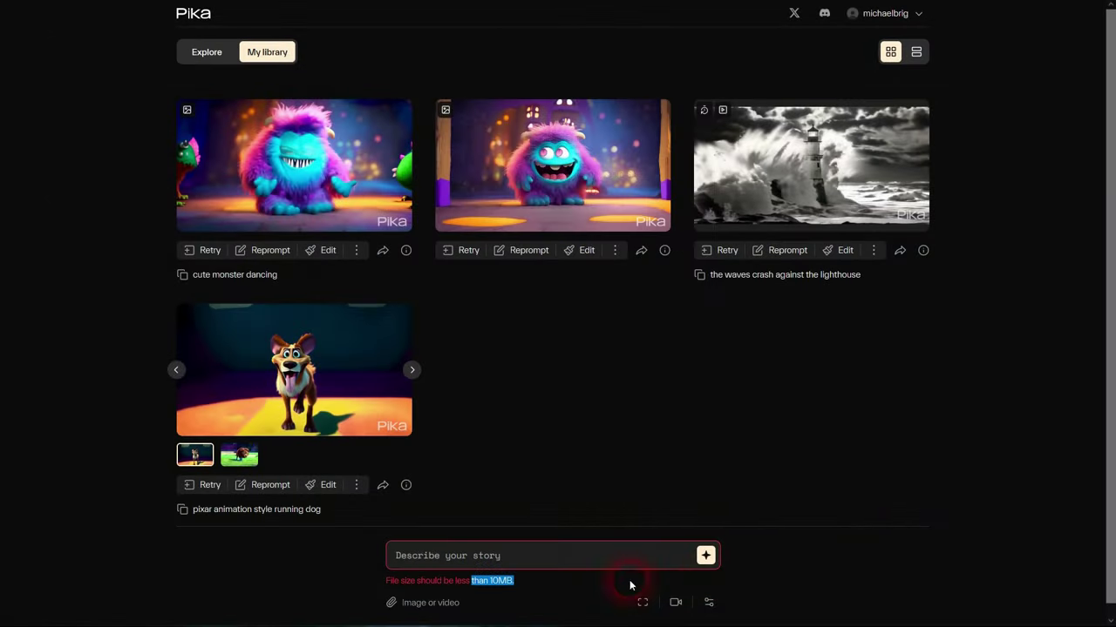
# Attach the 640x360 garden video and generate a clip from it without a prompt
pyautogui.click(427, 603)
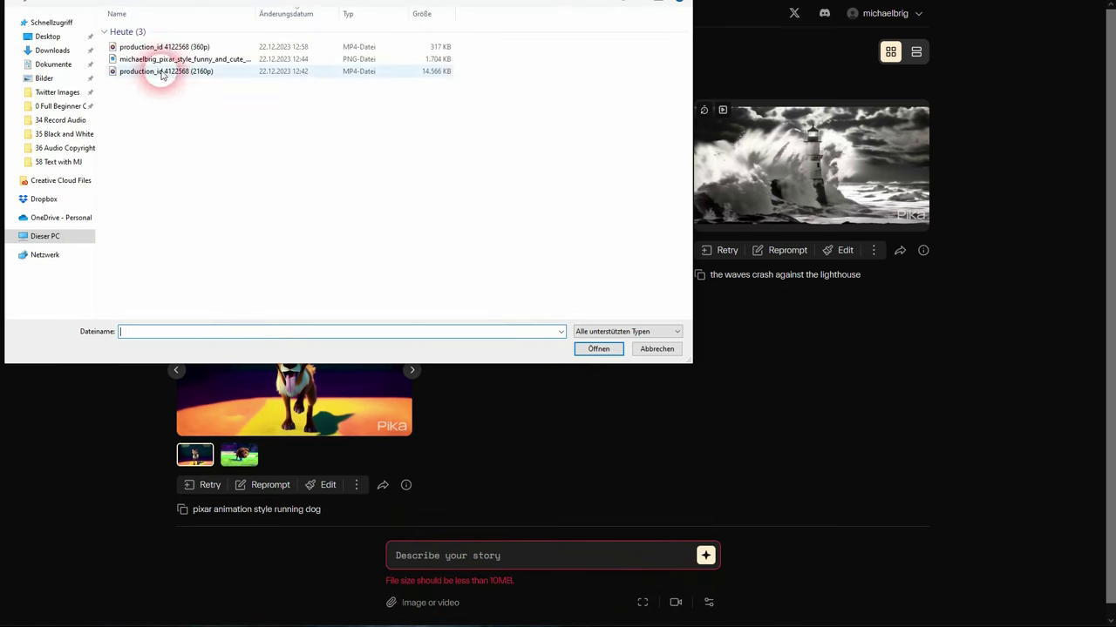
pyautogui.doubleClick(139, 46)
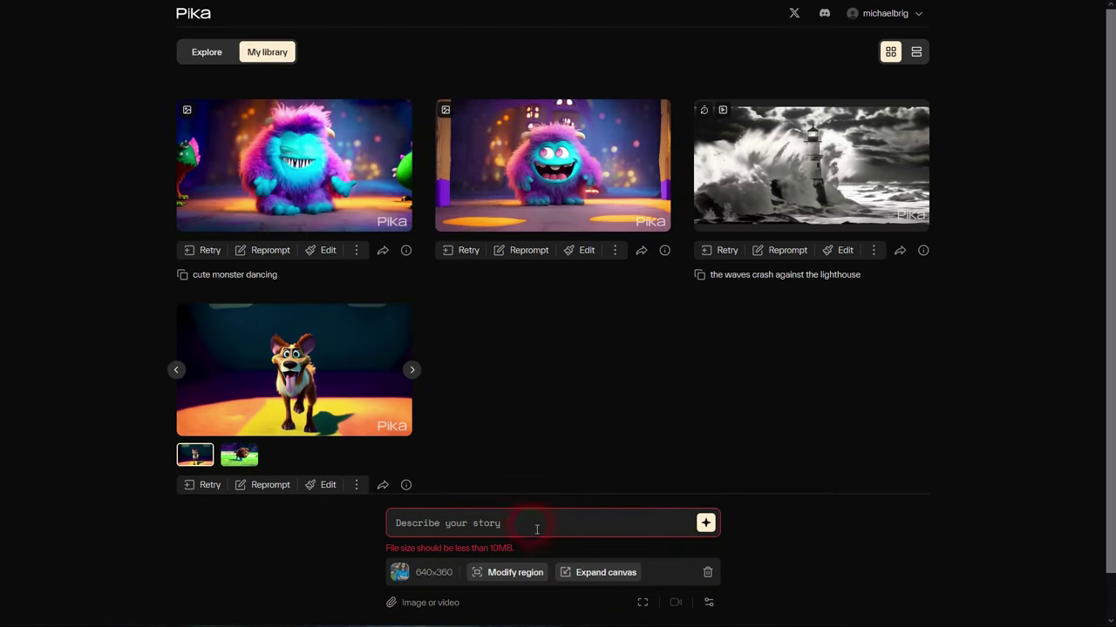
pyautogui.click(705, 523)
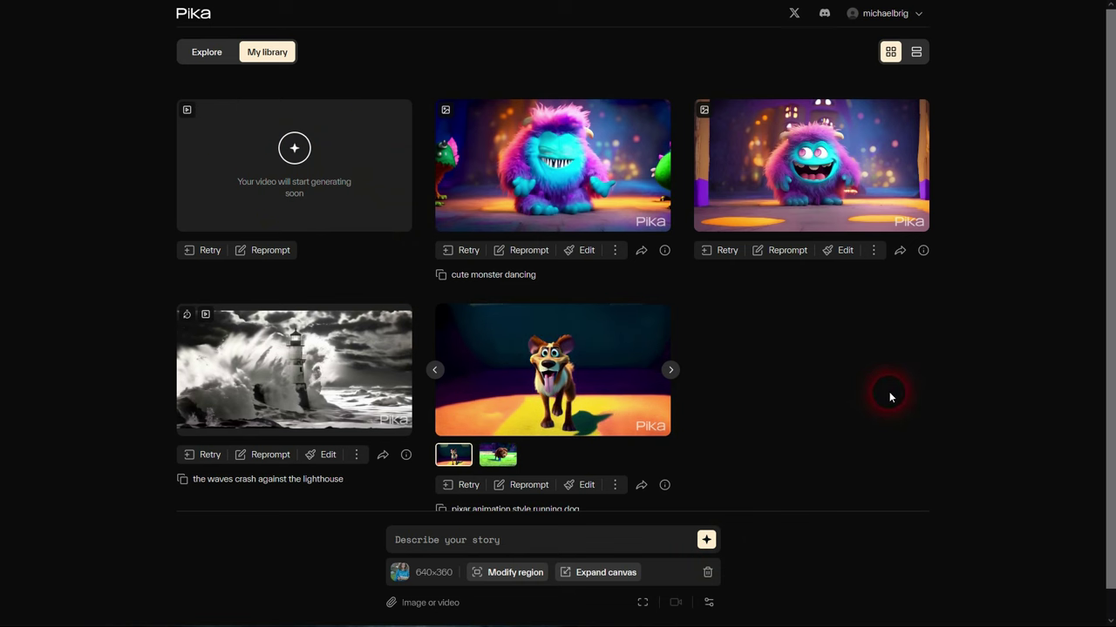
# Generate a second clip from the video with the prompt 'woman walking'
pyautogui.click(519, 547)
pyautogui.write('wo')
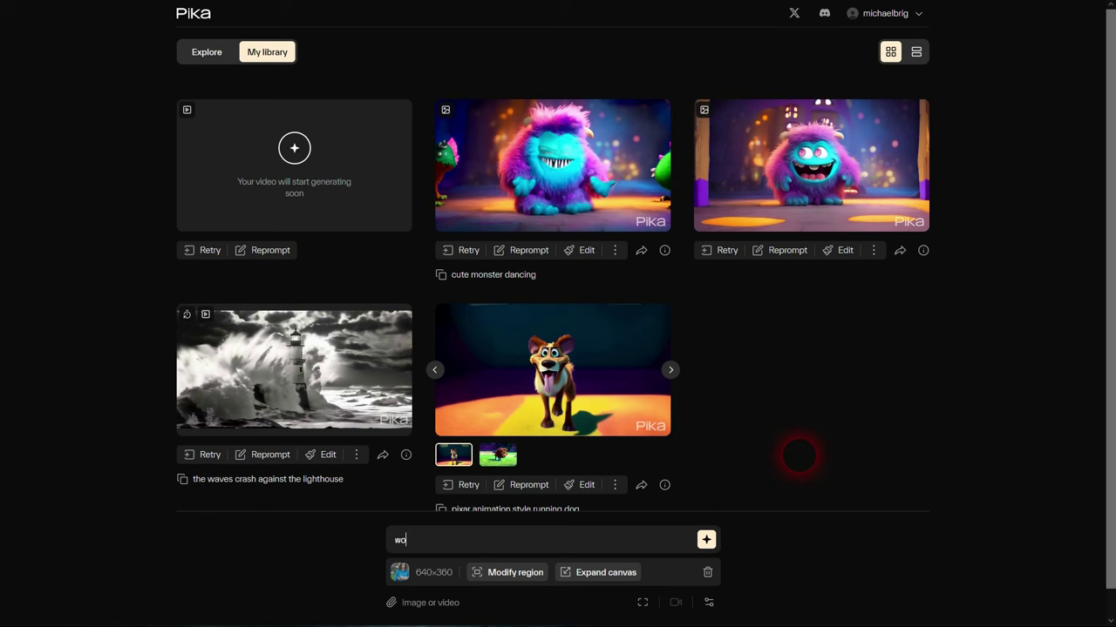
pyautogui.write('man walking')
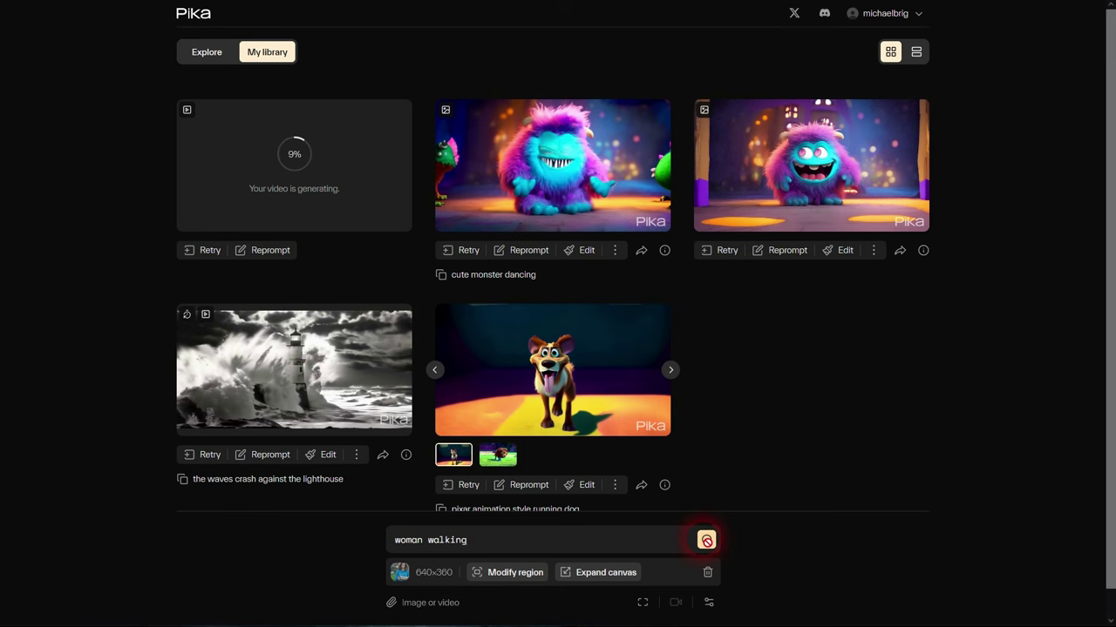
pyautogui.click(706, 541)
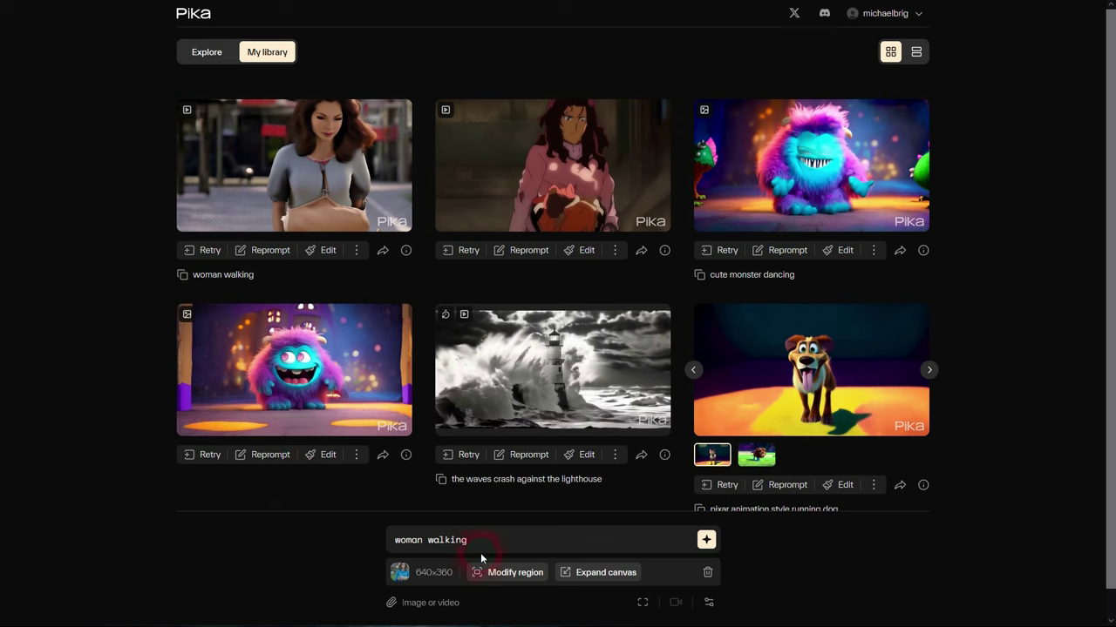
# Select the 'woman walking' prompt text, with its 640x360 walking clip attached
pyautogui.moveTo(495, 550); pyautogui.dragTo(377, 542)
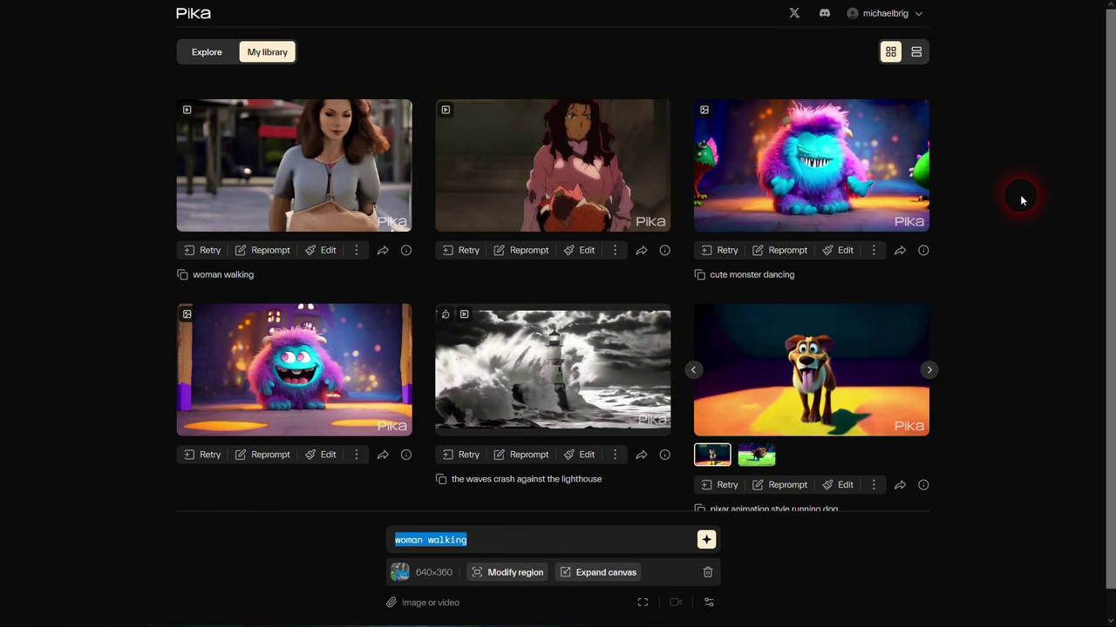
# Drop the attached walking clip and overwrite 'woman walking' with 'pixar style samurai'
pyautogui.click(707, 572)
pyautogui.moveTo(496, 576); pyautogui.dragTo(394, 572)
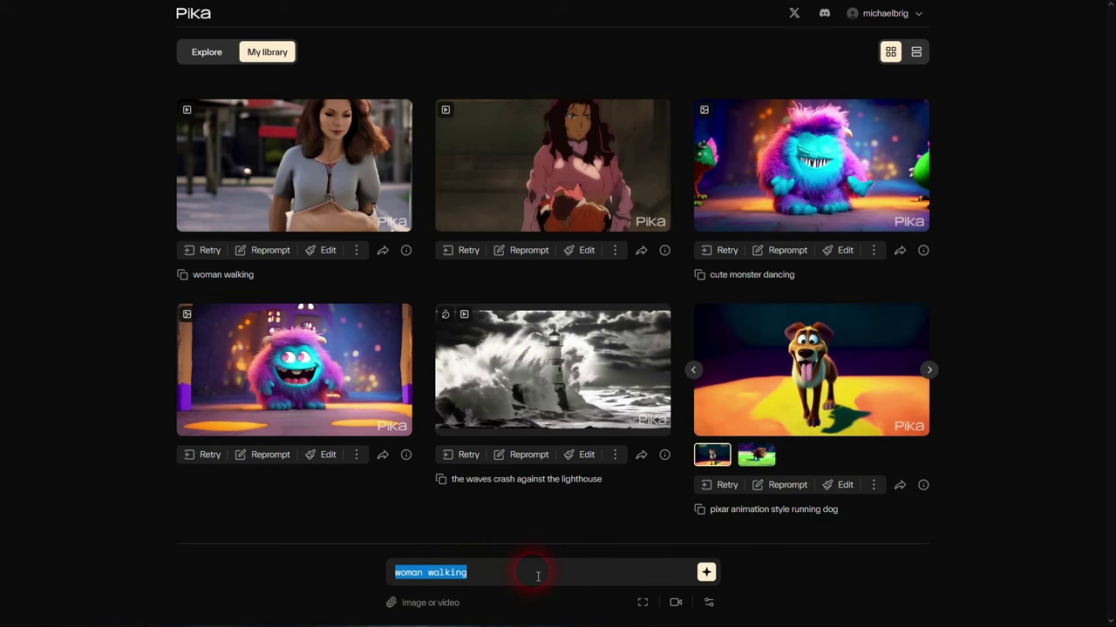
pyautogui.write('pixar style samurai')
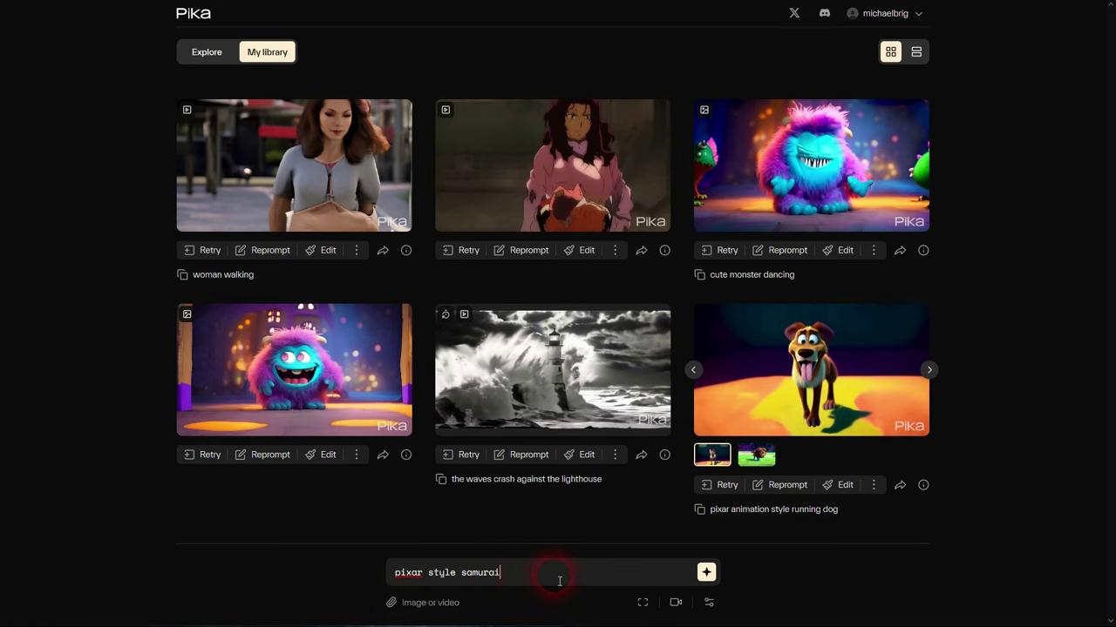
# Compare the 1:1, 5:2, 4:5 and 4:3 aspect ratios, then settle on 9:16 portrait
pyautogui.click(645, 607)
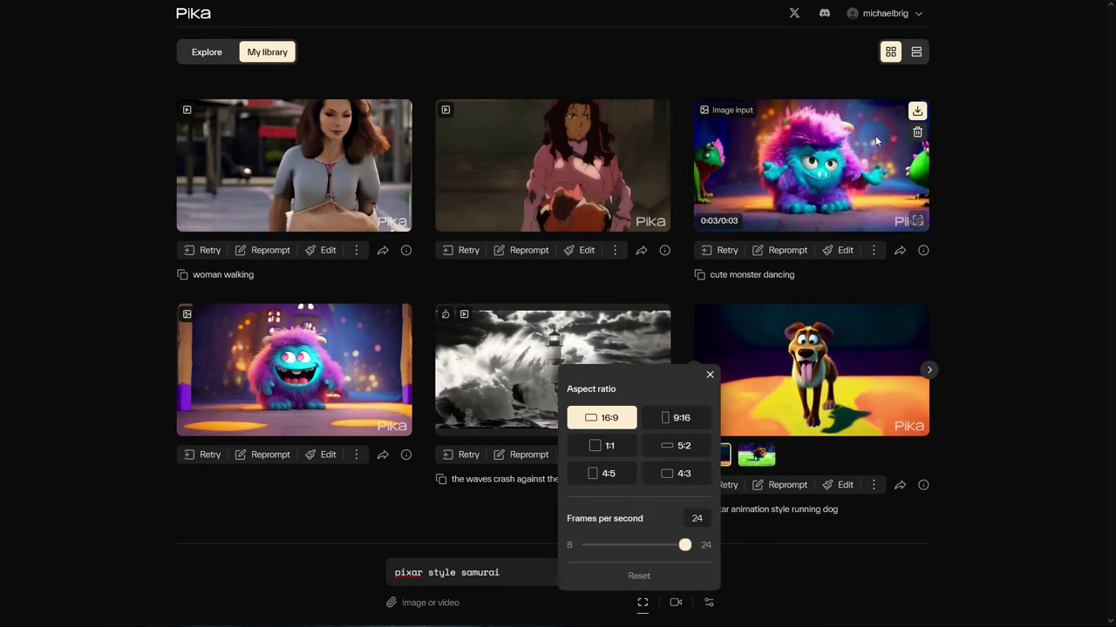
pyautogui.click(684, 427)
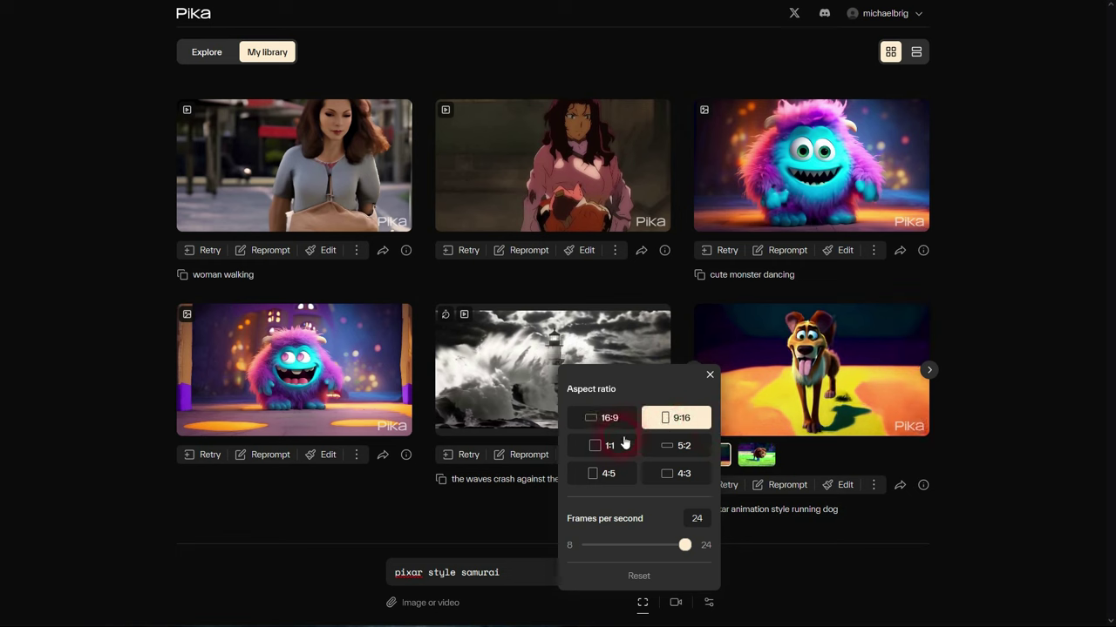
pyautogui.click(614, 448)
pyautogui.click(673, 453)
pyautogui.click(622, 476)
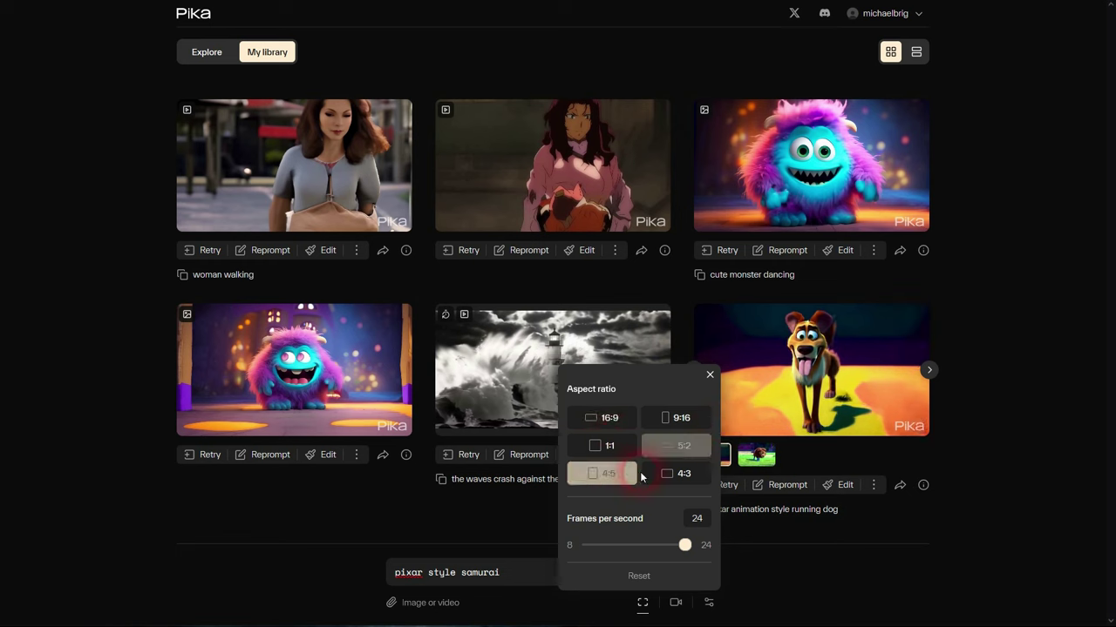
pyautogui.click(686, 479)
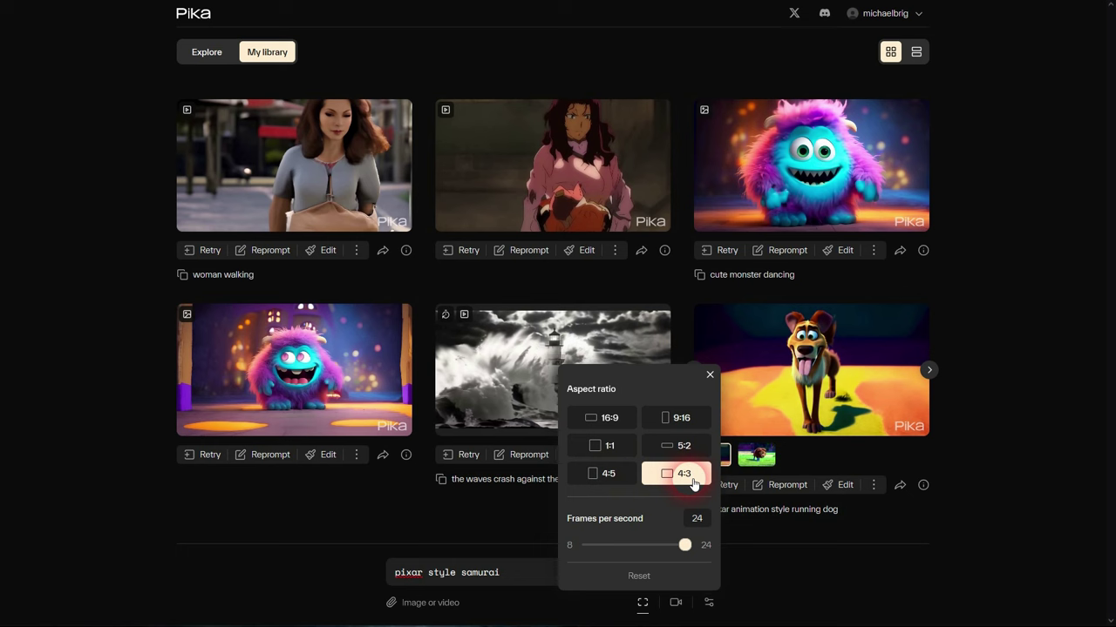
pyautogui.click(673, 428)
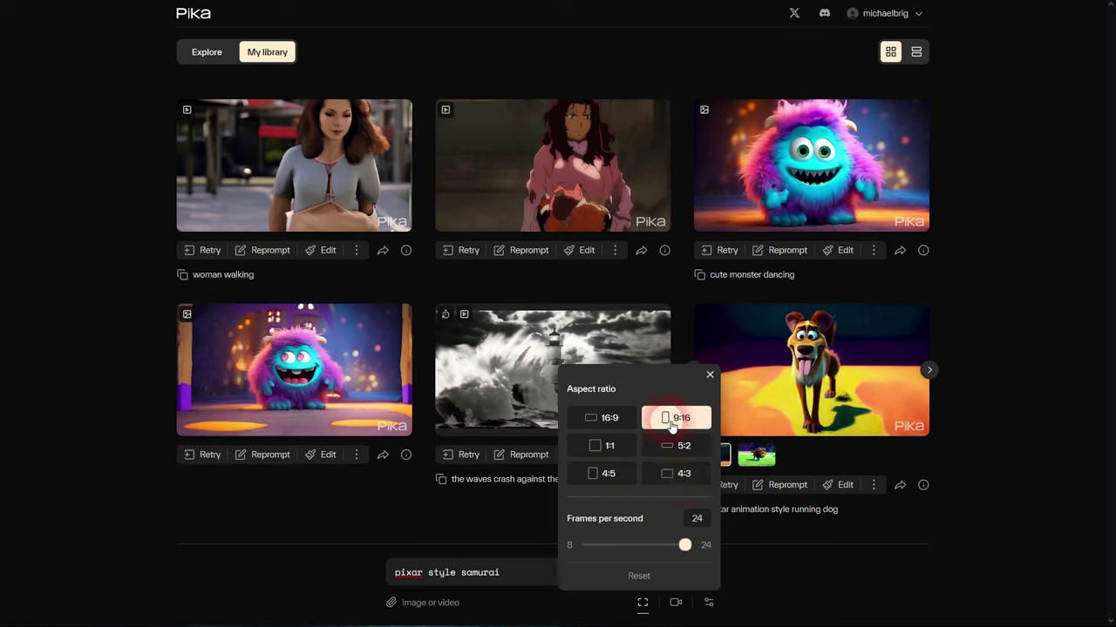
# Adjust the frame rate slider and start generating the 9:16 samurai clip
pyautogui.moveTo(684, 546)
pyautogui.mouseDown()
pyautogui.moveTo(593, 547)
pyautogui.moveTo(691, 546)
pyautogui.mouseUp()
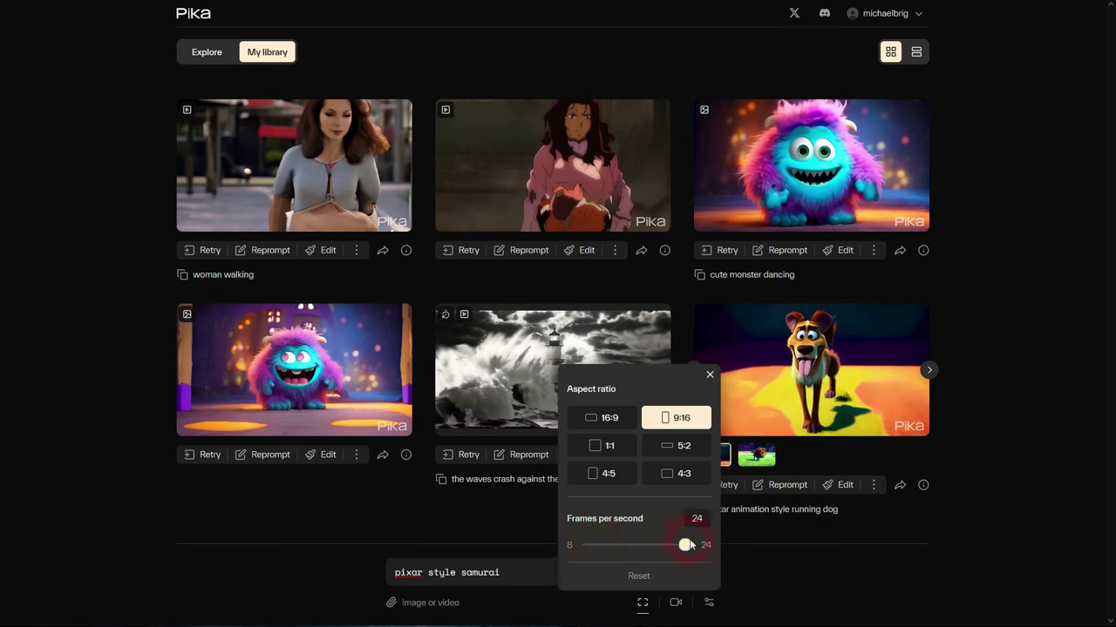
pyautogui.click(677, 418)
pyautogui.click(658, 587)
pyautogui.click(664, 415)
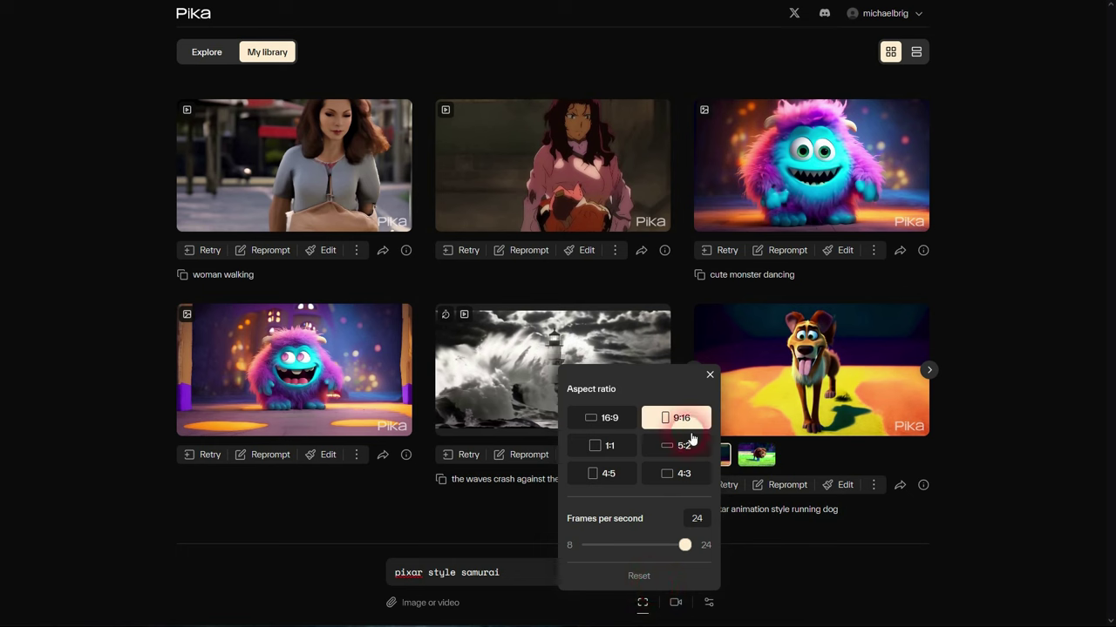
pyautogui.click(694, 534)
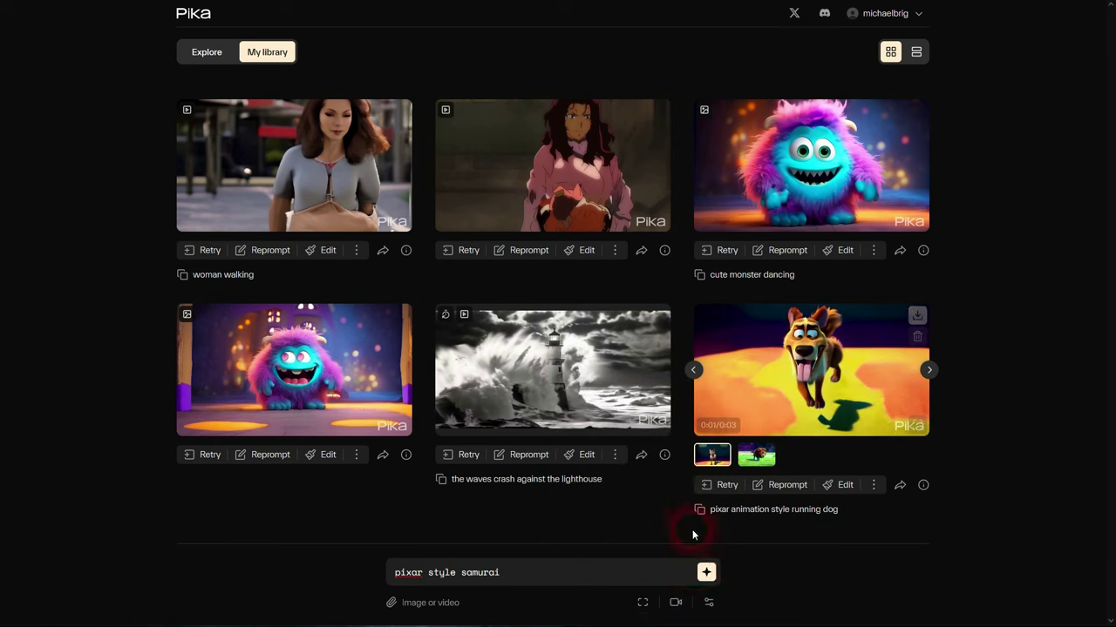
pyautogui.click(706, 573)
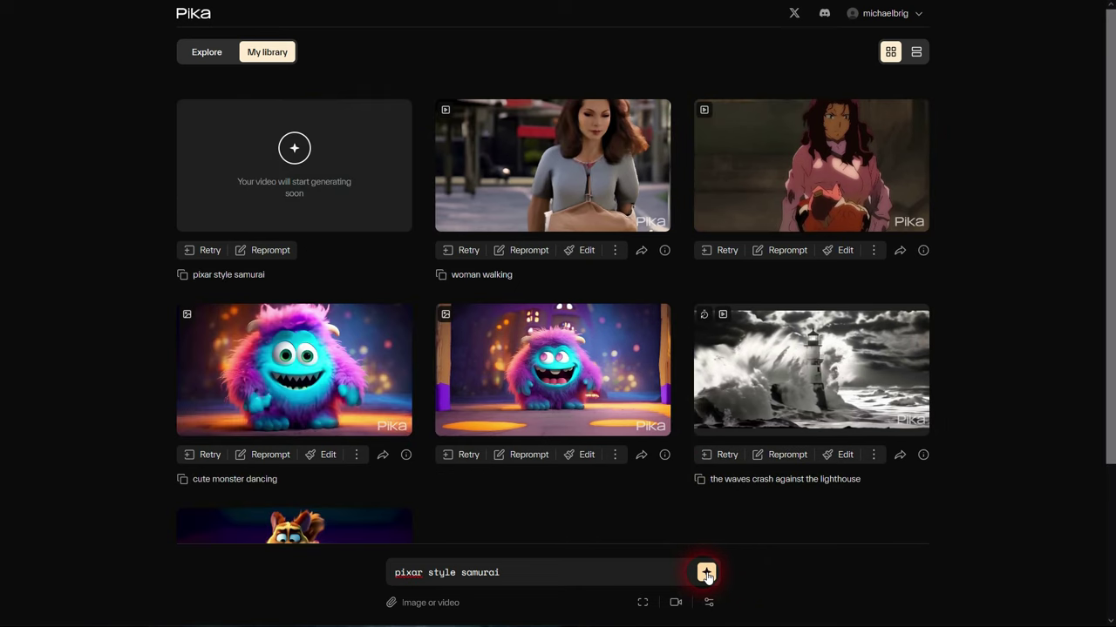
# Recheck 9:16 portrait and 8 FPS in Video options and queue another samurai generation
pyautogui.click(780, 554)
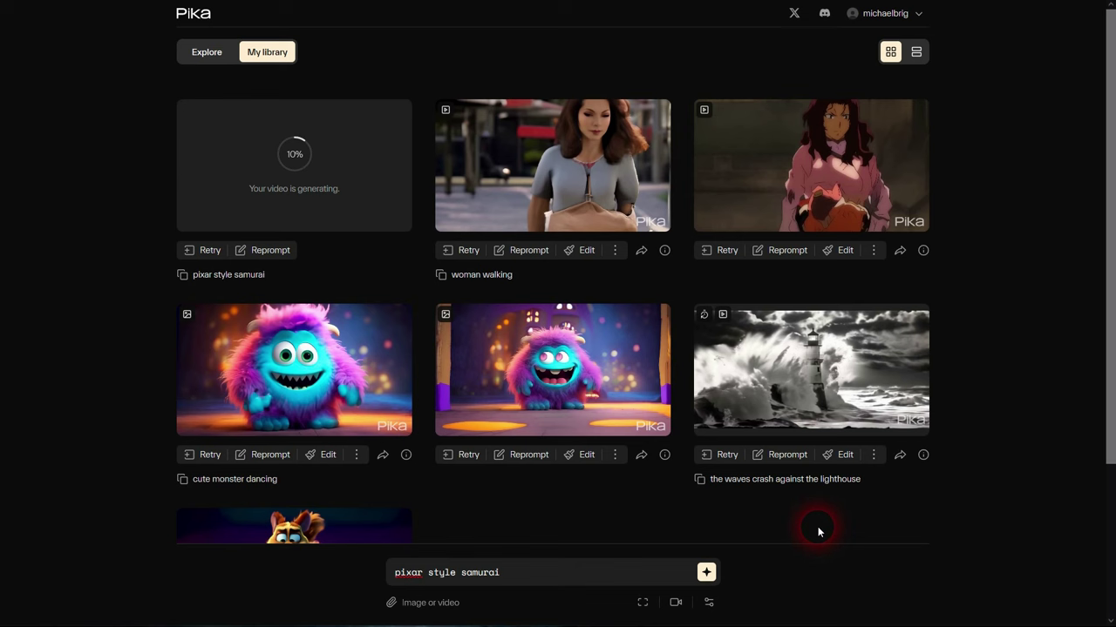
pyautogui.click(645, 605)
pyautogui.click(684, 429)
pyautogui.click(685, 546)
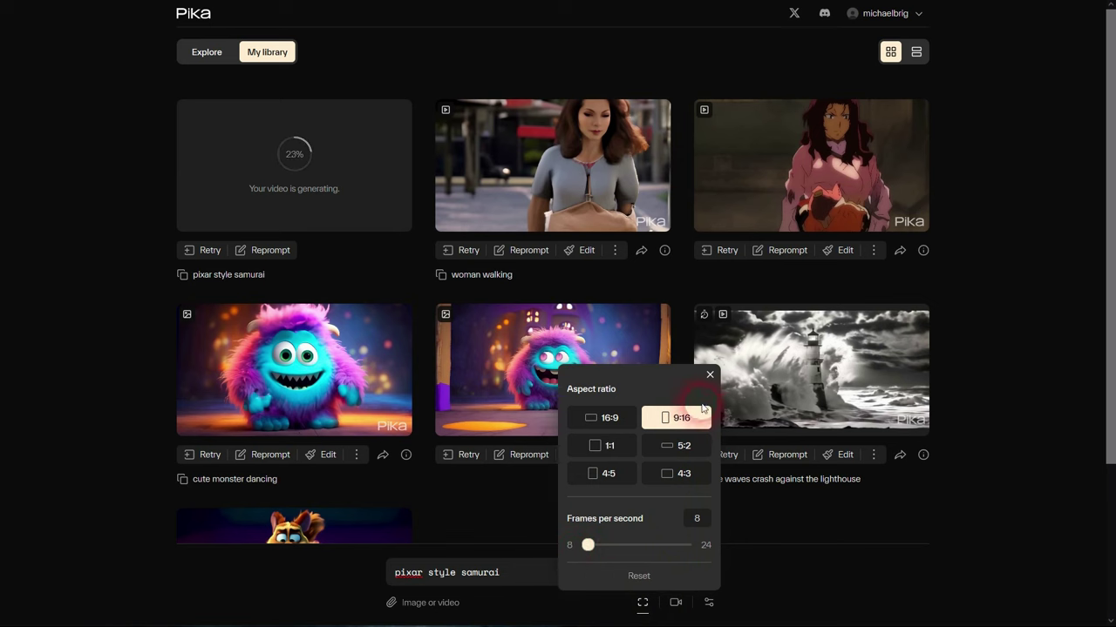
pyautogui.click(709, 374)
pyautogui.click(706, 573)
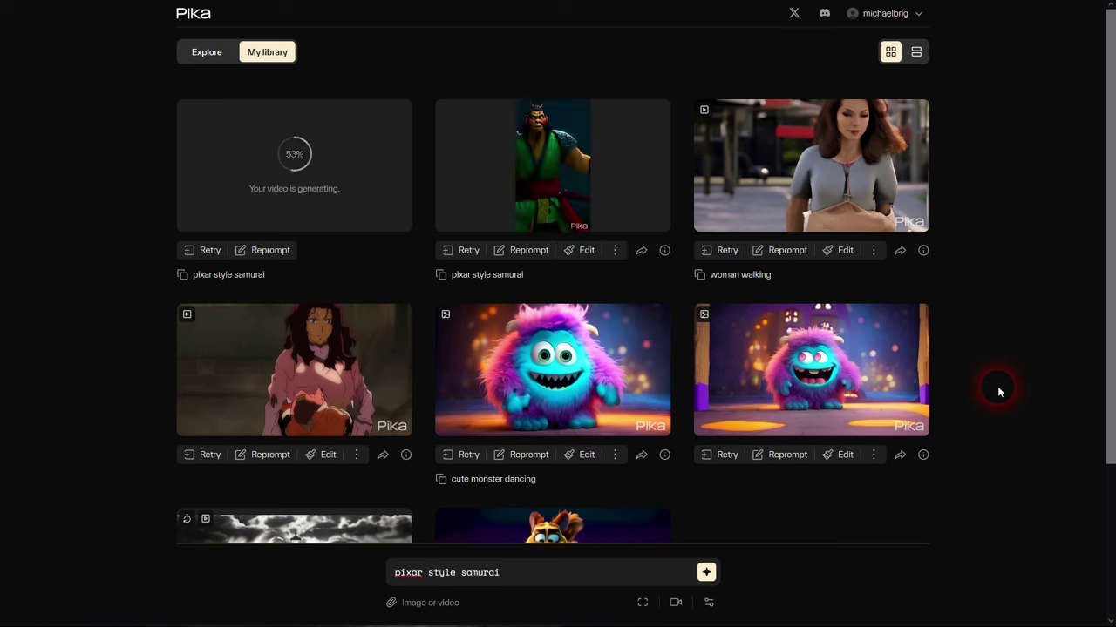
# Inspect the newest samurai clip's Parameters, confirming 9:16 aspect ratio and 8 FPS
pyautogui.moveTo(618, 187)
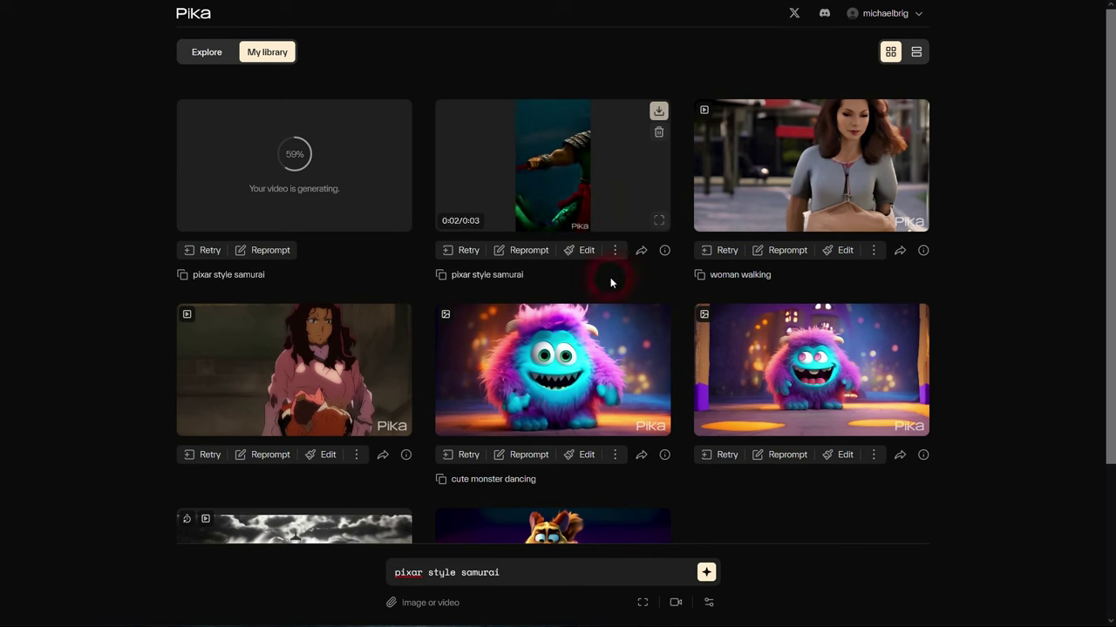
pyautogui.moveTo(882, 366)
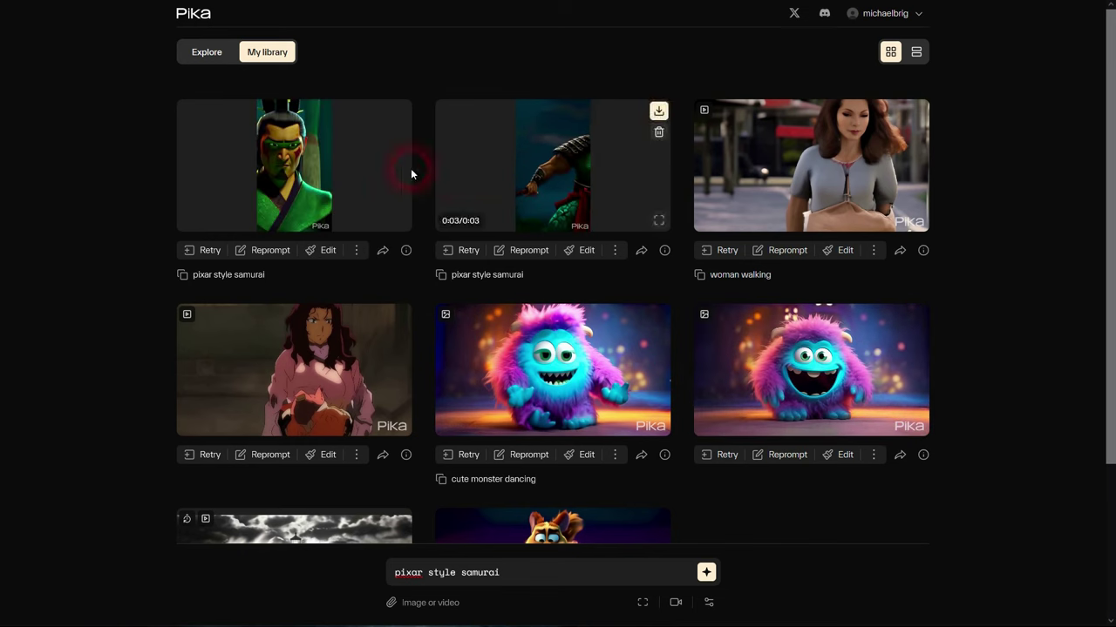
pyautogui.moveTo(357, 179)
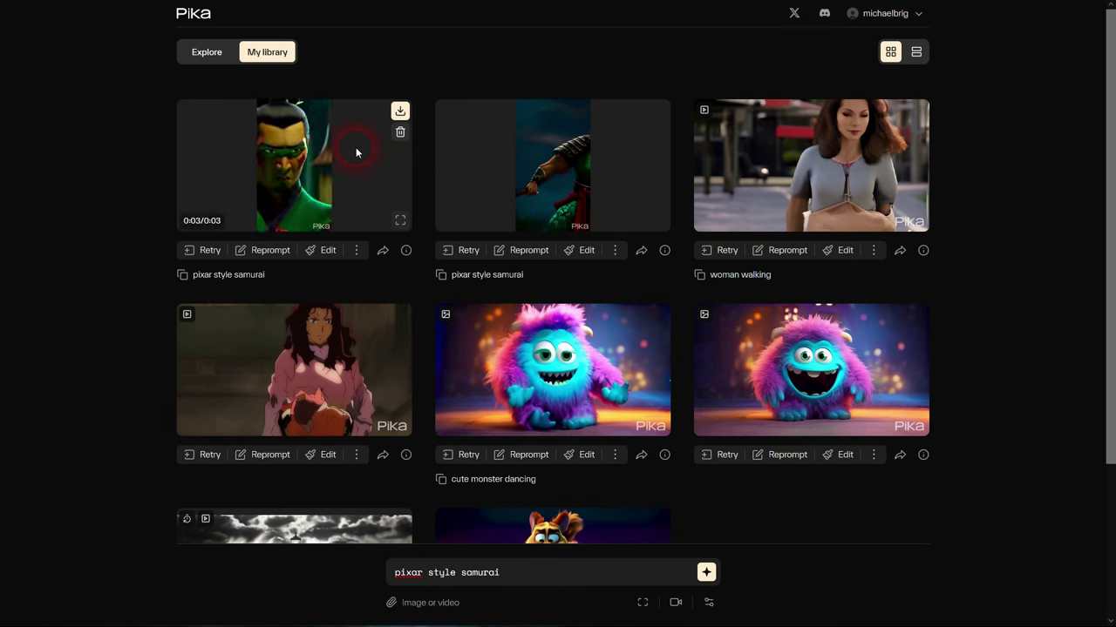
pyautogui.click(406, 250)
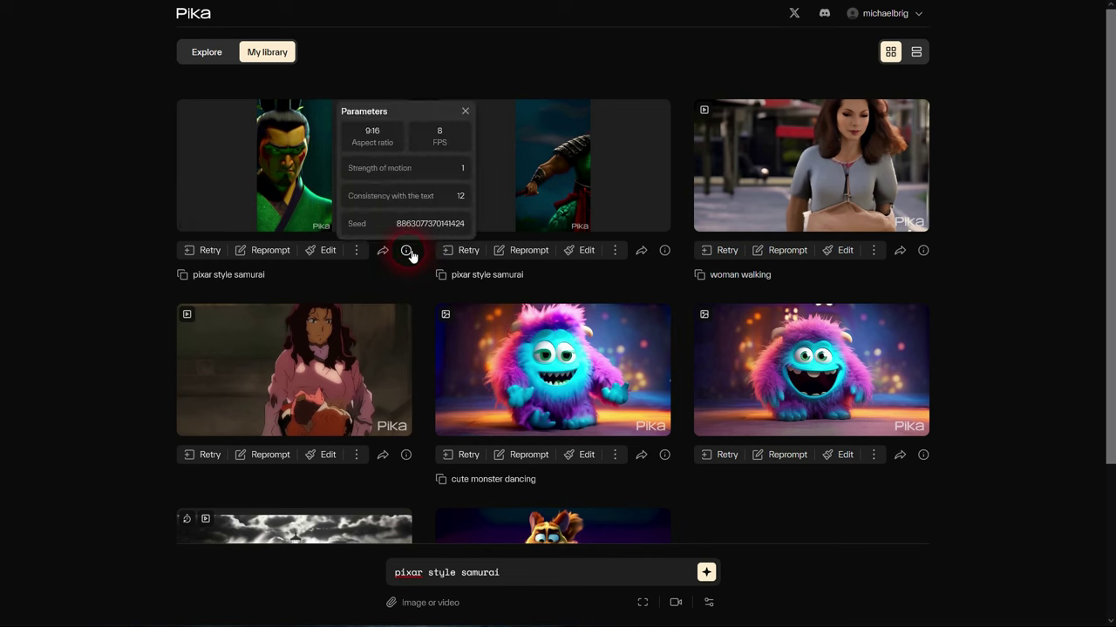
pyautogui.moveTo(438, 134); pyautogui.dragTo(452, 147)
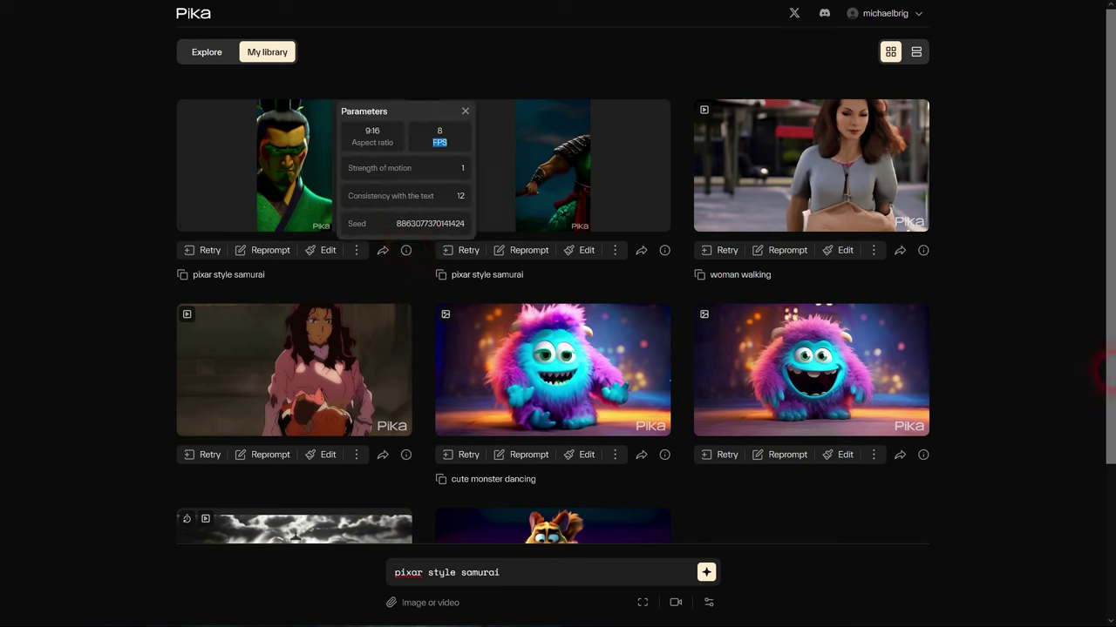
pyautogui.click(1032, 423)
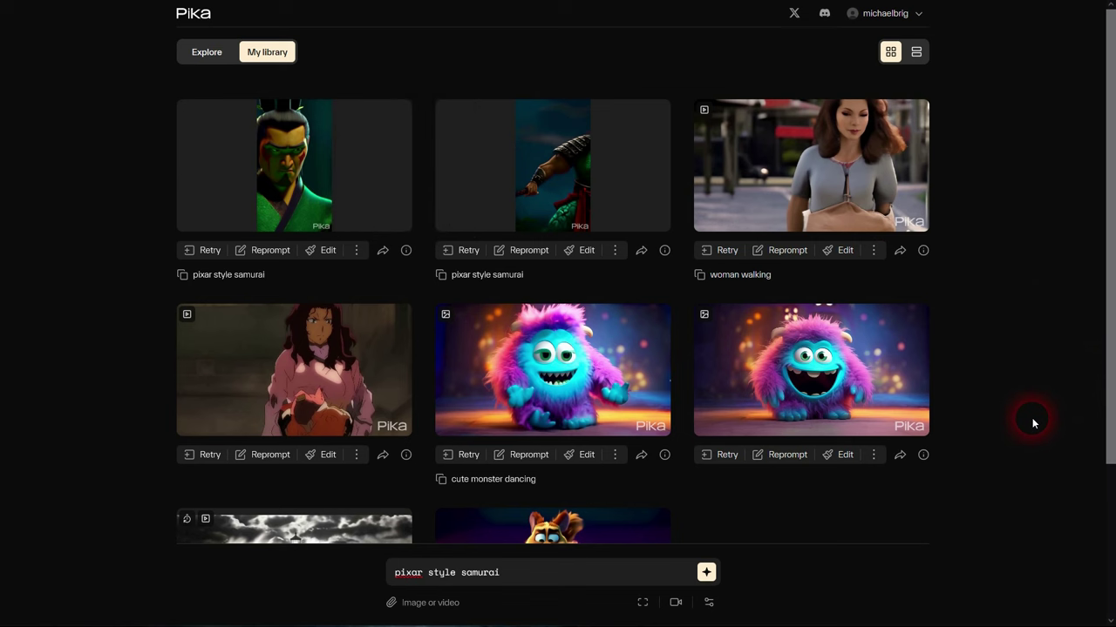
# Change the video options to 16:9 at 24 FPS and glance at Camera control
pyautogui.click(645, 603)
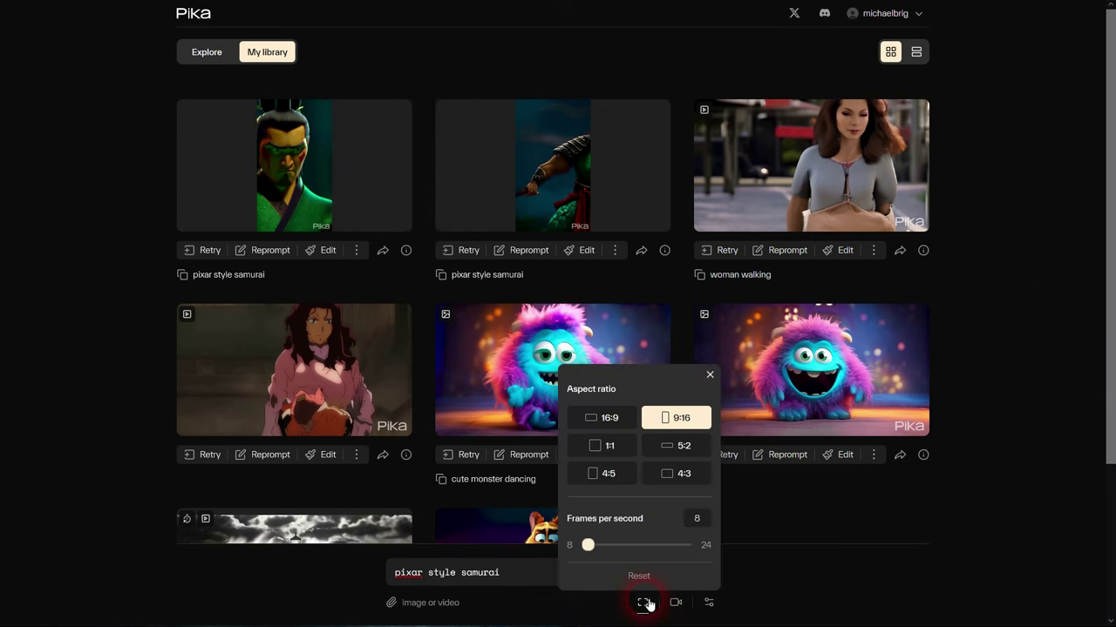
pyautogui.click(602, 420)
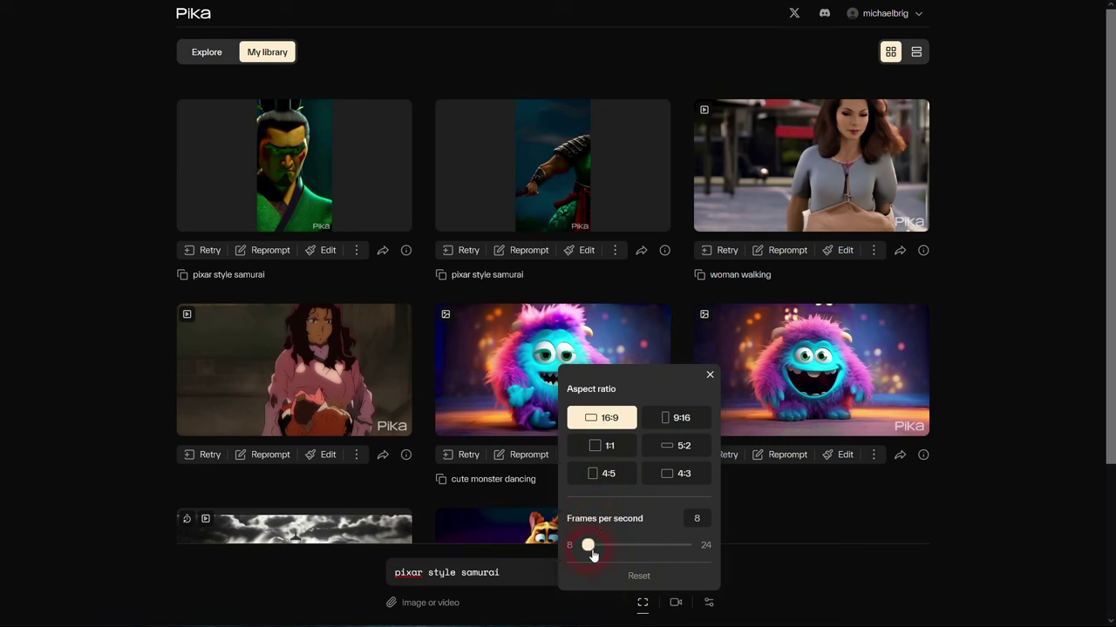
pyautogui.moveTo(588, 547); pyautogui.dragTo(702, 547)
pyautogui.click(710, 375)
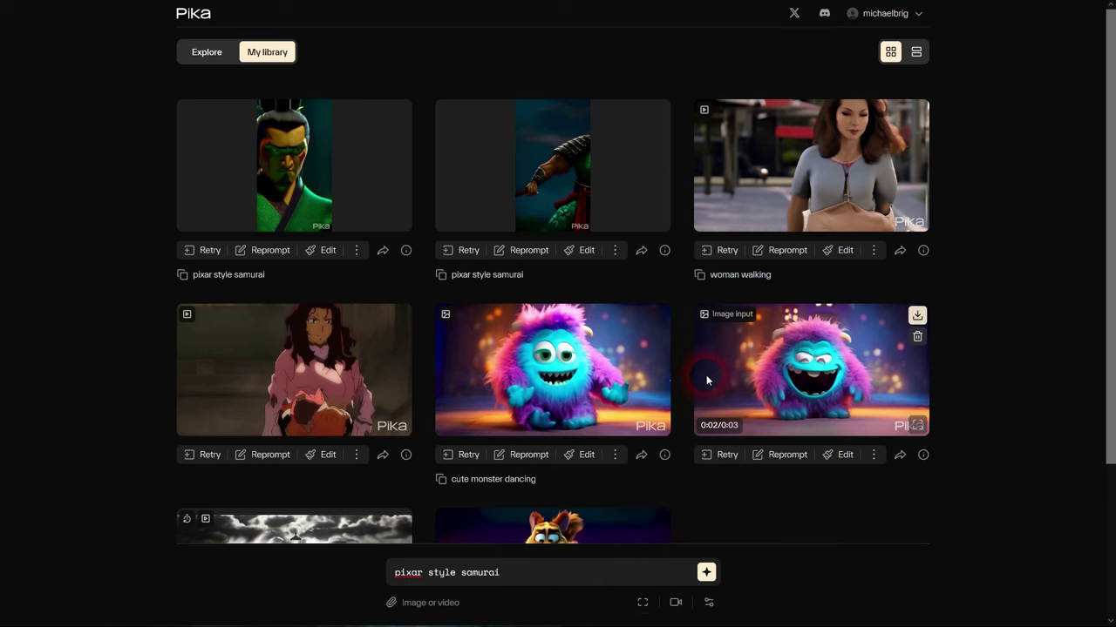
pyautogui.click(677, 603)
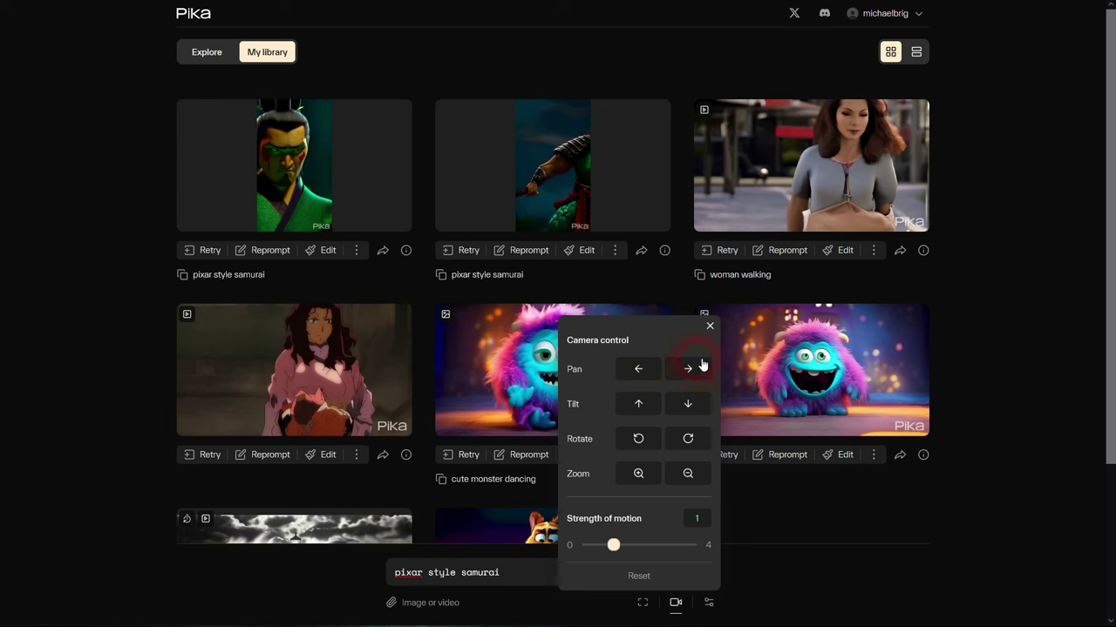
pyautogui.click(710, 328)
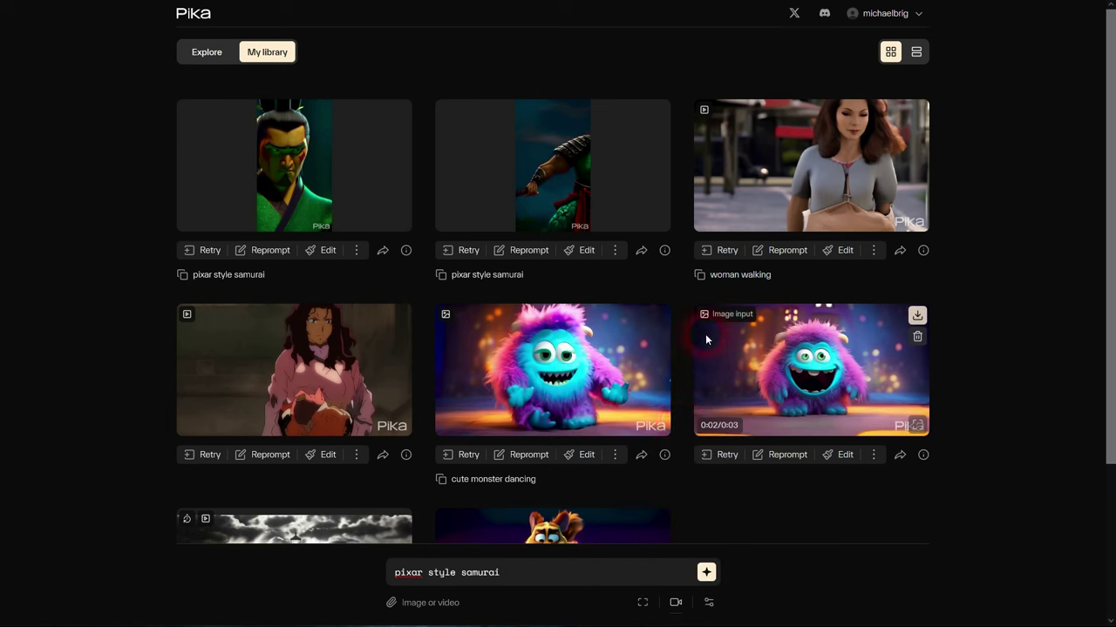
# Review the Negative prompt, Seed and Consistency settings
pyautogui.click(714, 610)
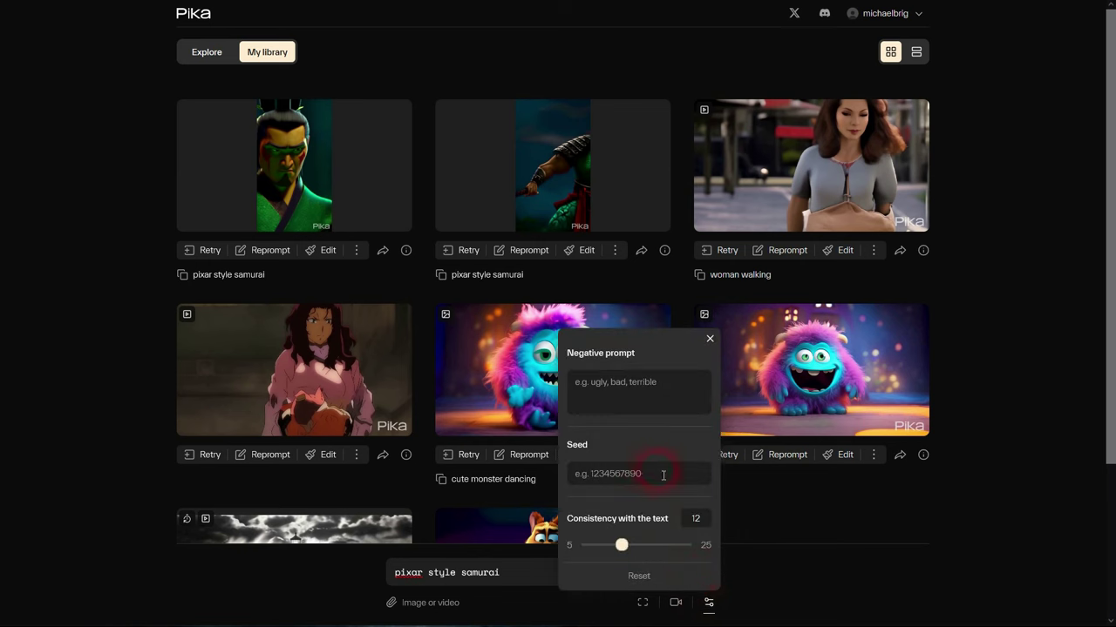
pyautogui.click(711, 340)
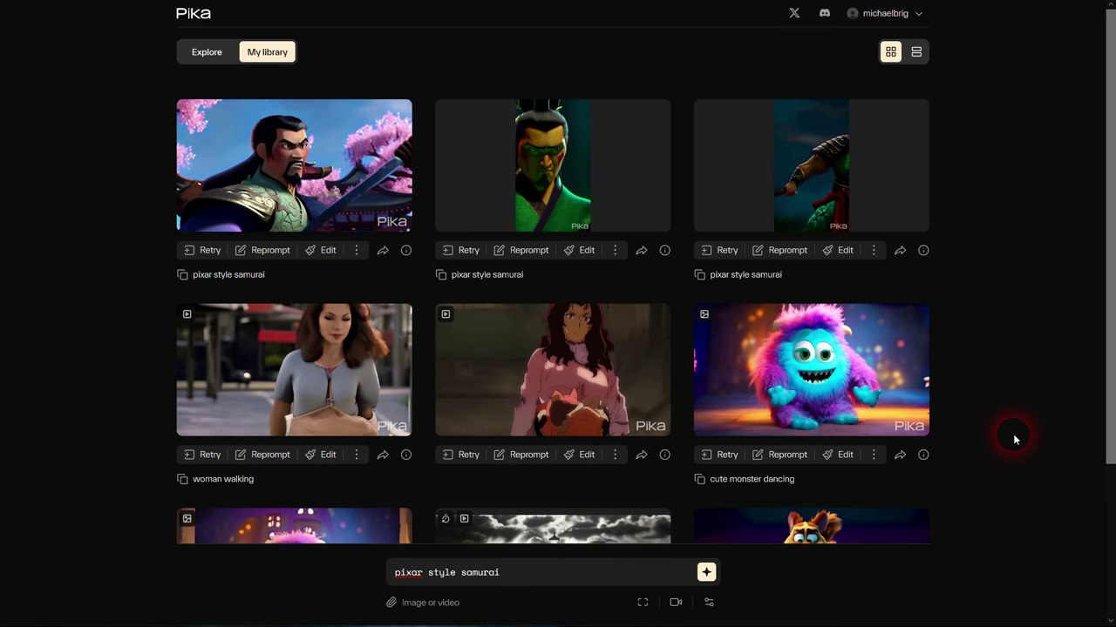
pyautogui.moveTo(311, 180)
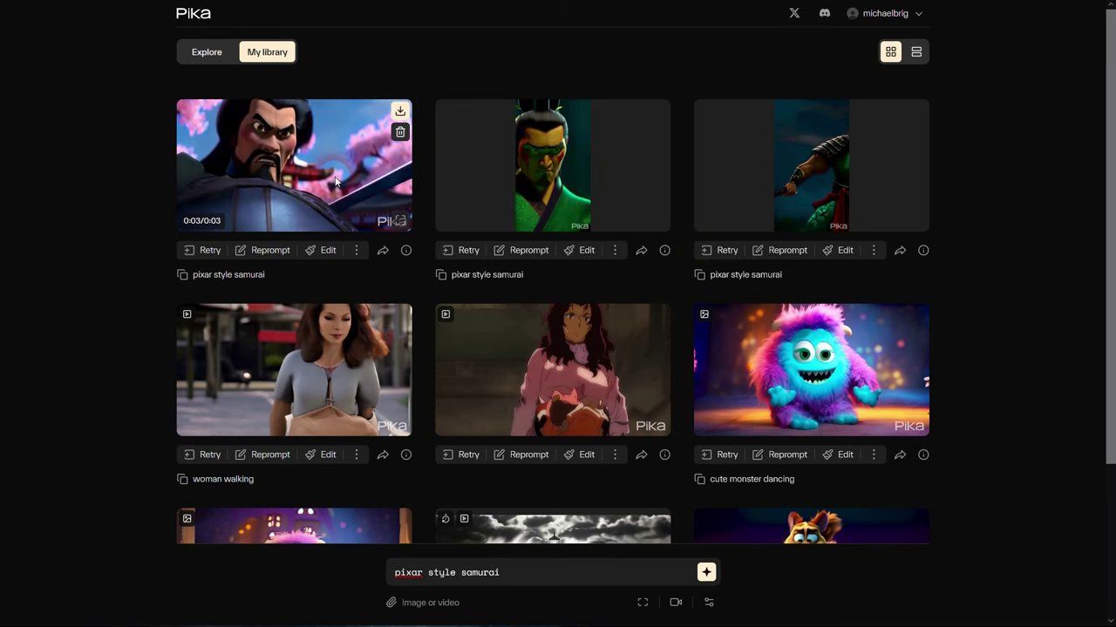
pyautogui.click(406, 251)
pyautogui.moveTo(388, 225); pyautogui.dragTo(468, 228)
pyautogui.hotkey('ctrl', 'c')
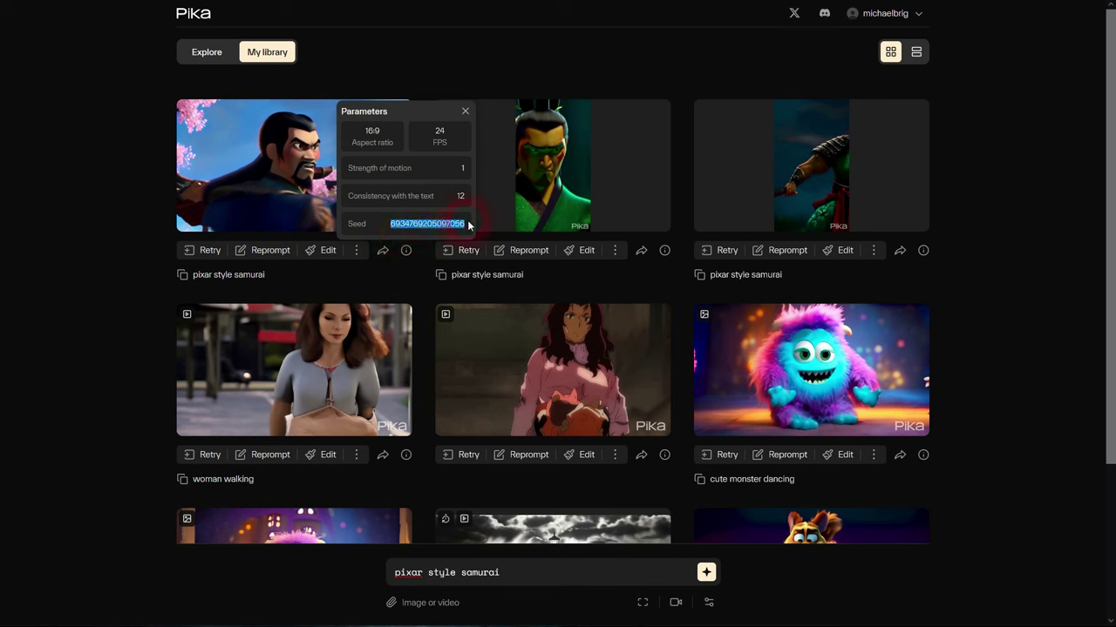
pyautogui.click(570, 576)
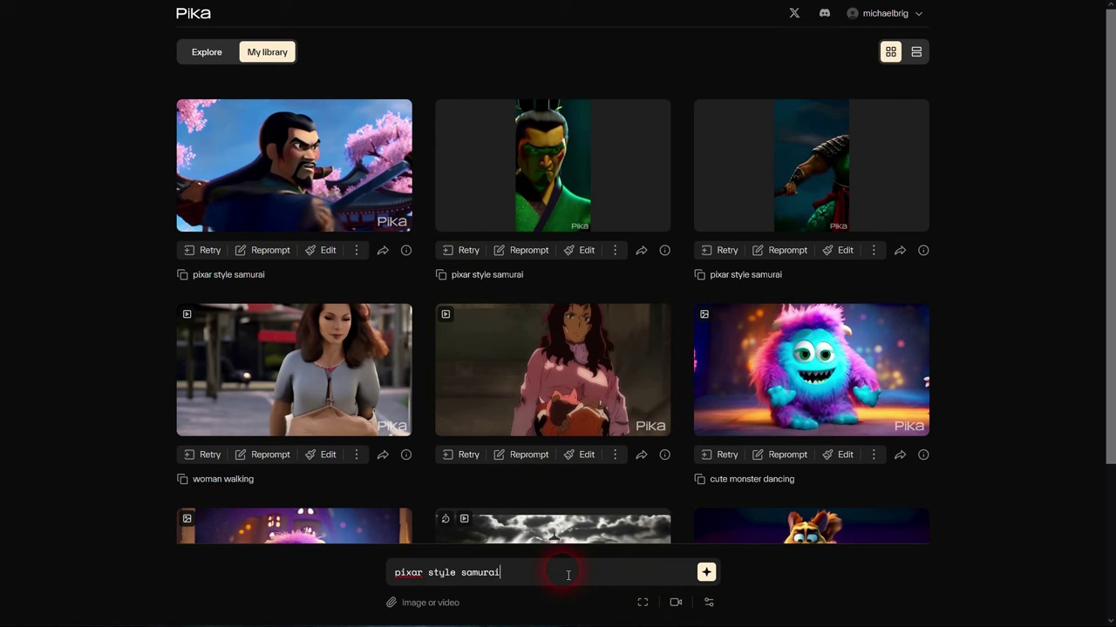
pyautogui.moveTo(538, 578); pyautogui.dragTo(396, 575)
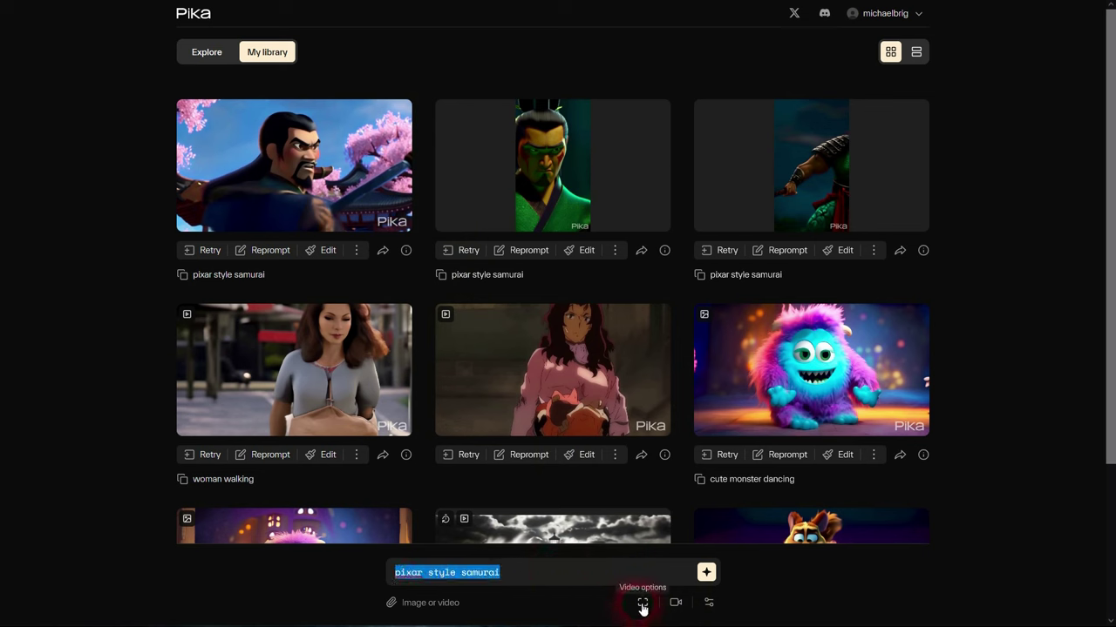
pyautogui.click(677, 602)
pyautogui.click(683, 604)
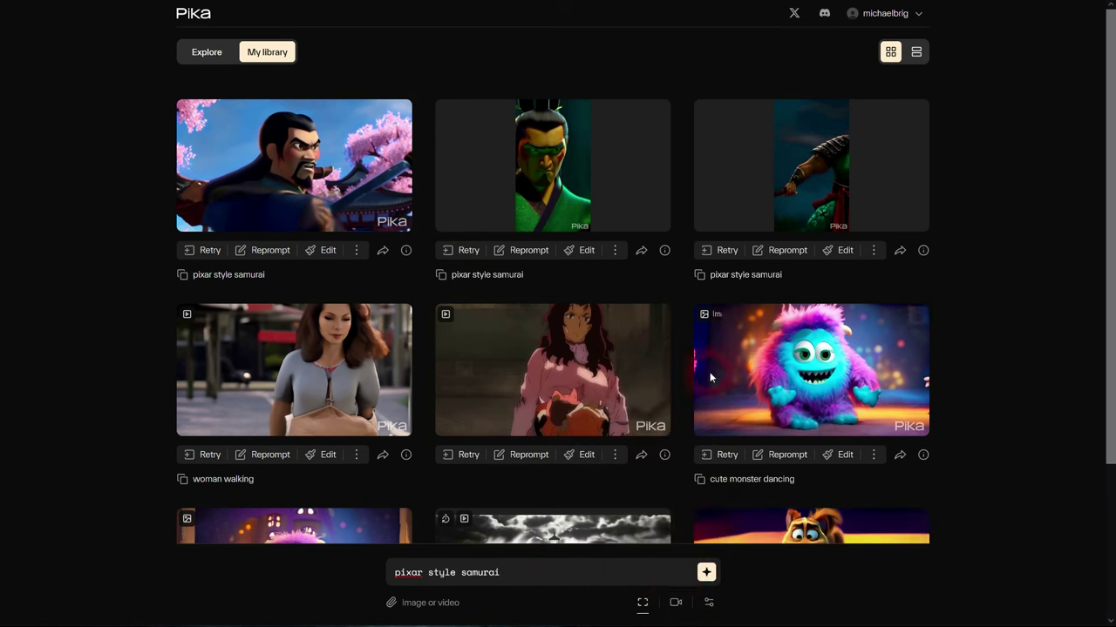
pyautogui.click(708, 602)
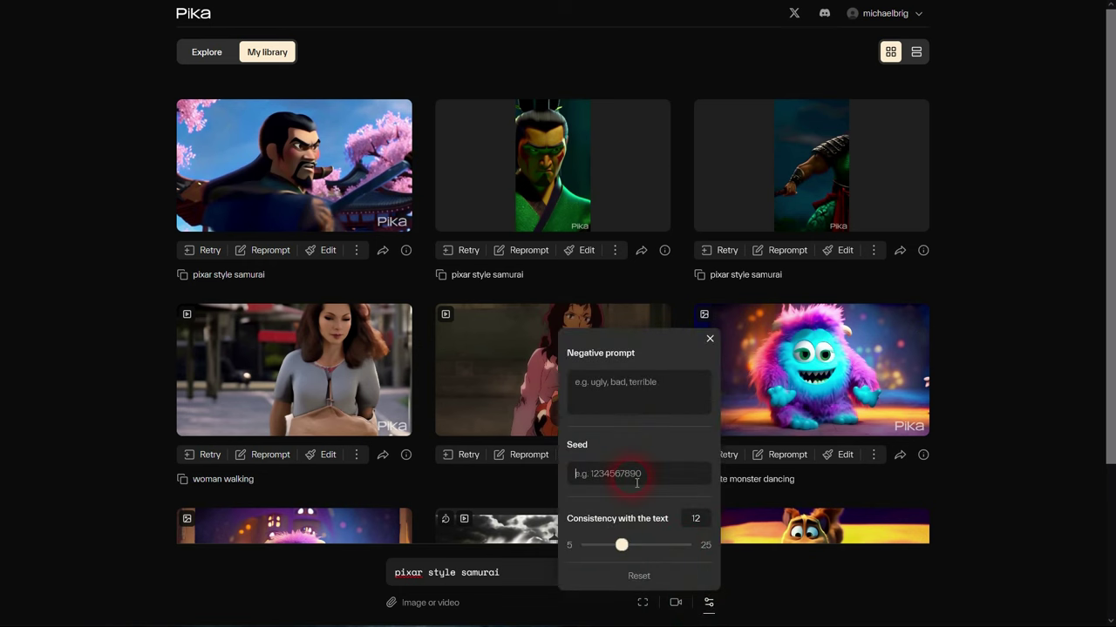
pyautogui.click(636, 484)
pyautogui.hotkey('ctrl', 'v')
pyautogui.click(711, 340)
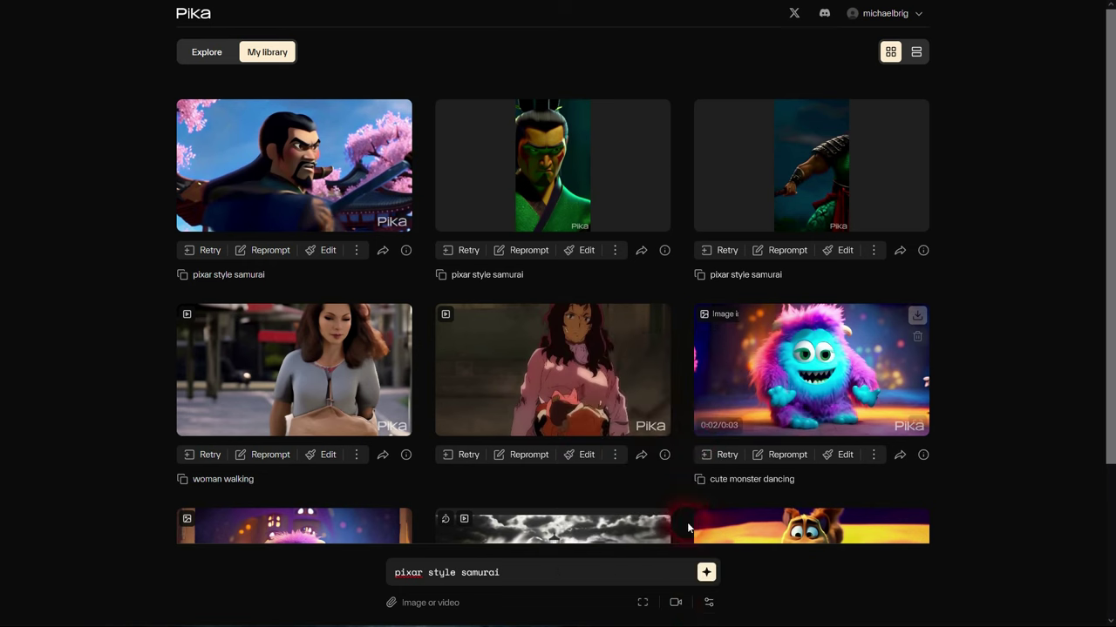
pyautogui.click(675, 604)
pyautogui.click(649, 377)
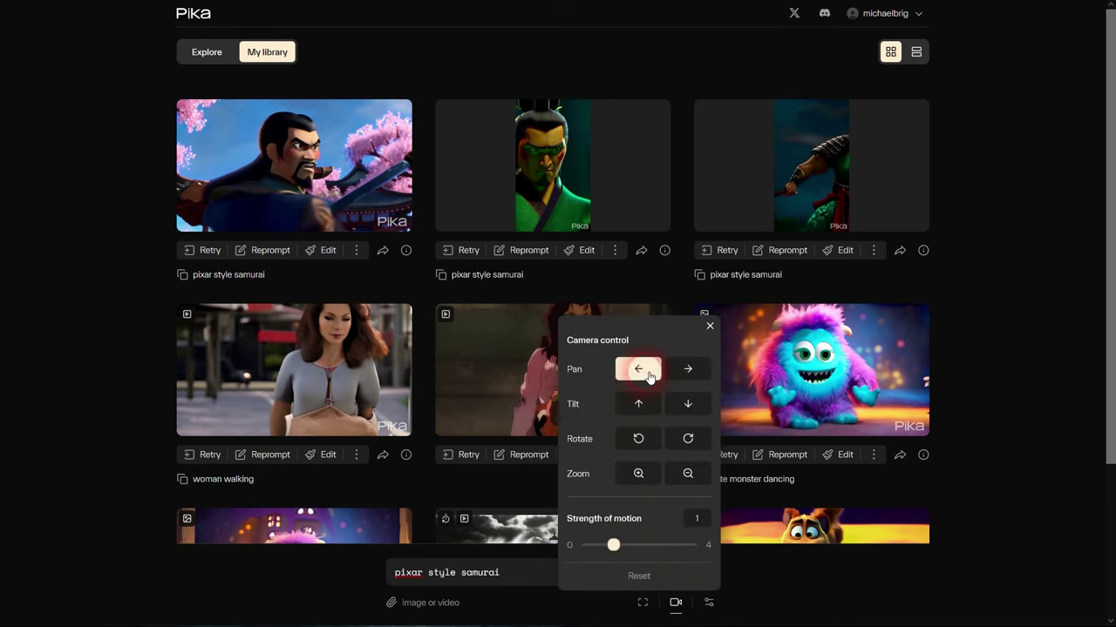
# Generate a pan-left samurai video, then a pan-right one with the same seed
pyautogui.click(711, 330)
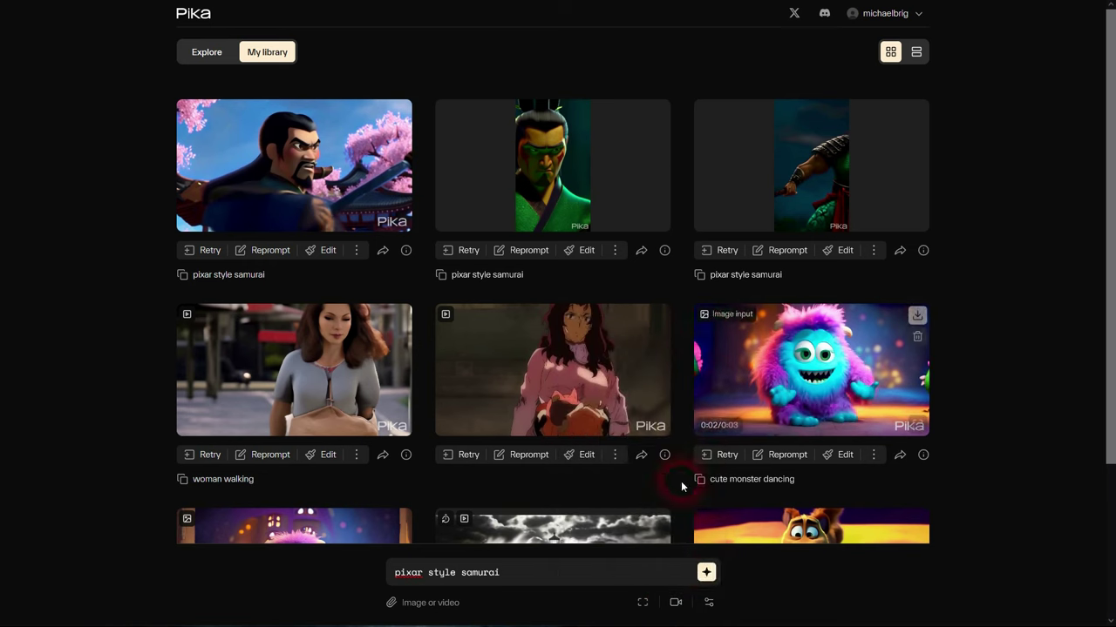
pyautogui.click(706, 574)
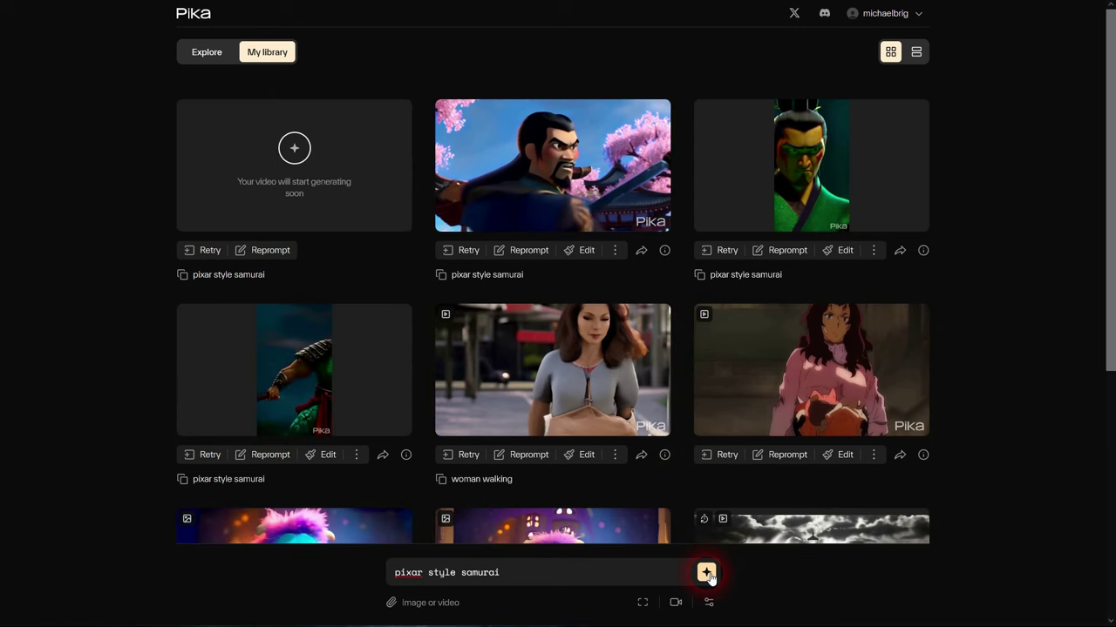
pyautogui.click(676, 603)
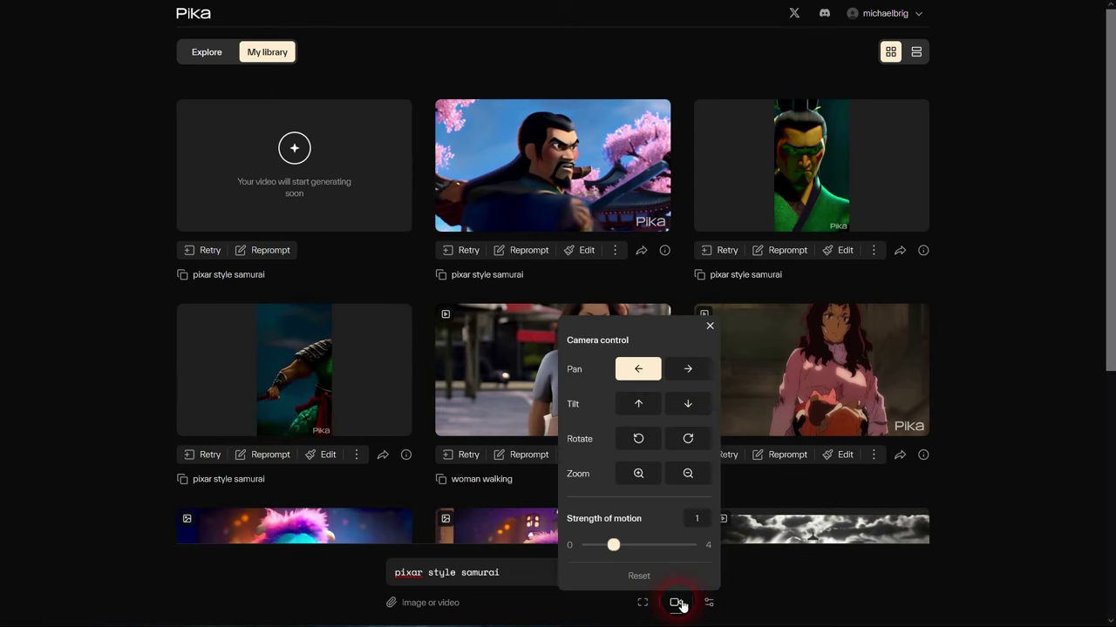
pyautogui.click(689, 371)
pyautogui.click(709, 326)
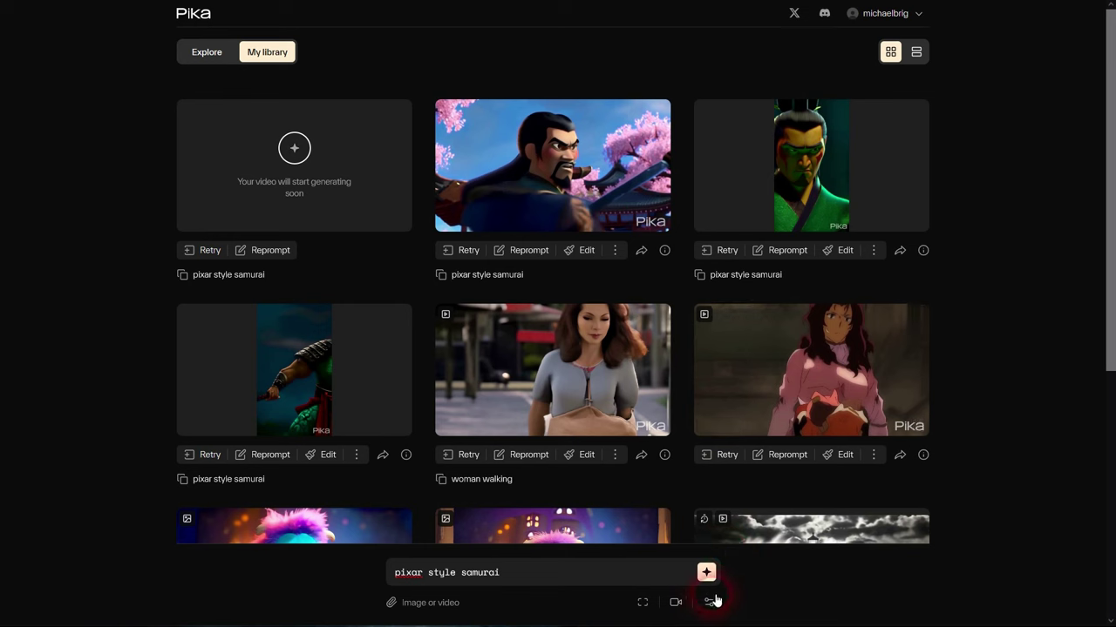
pyautogui.click(709, 602)
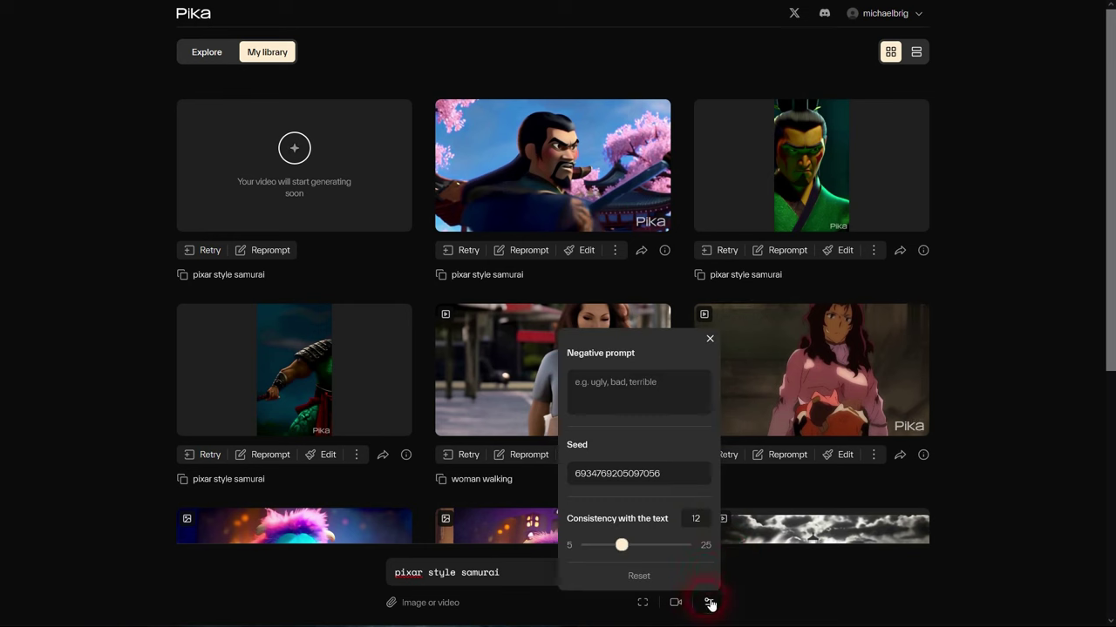
pyautogui.click(709, 339)
pyautogui.click(709, 576)
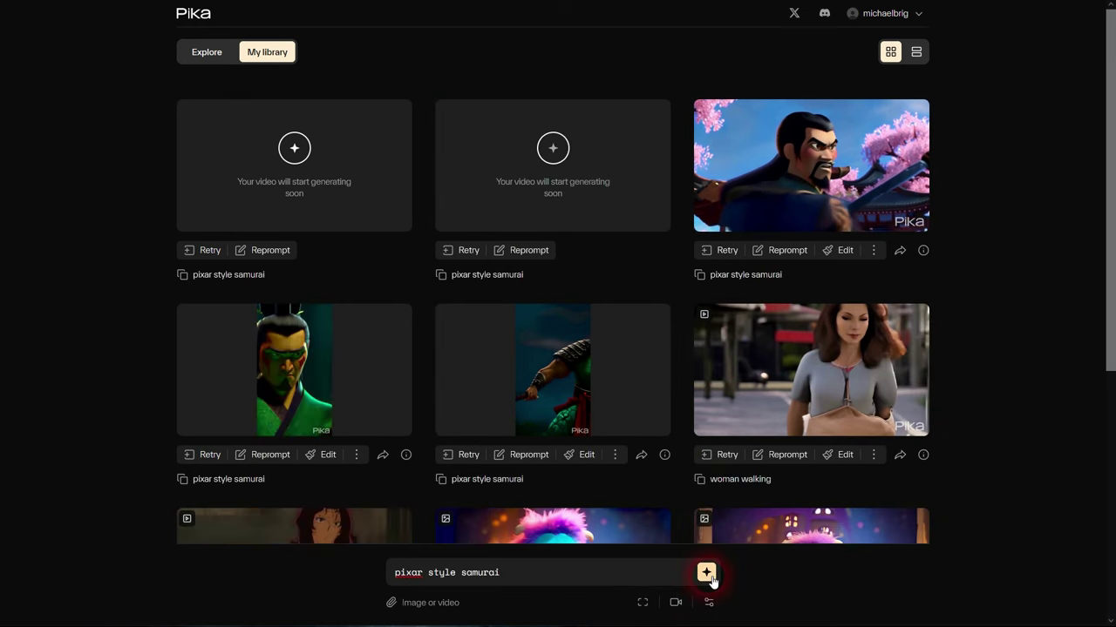
# Generate a tilt-up samurai video with the rightward pan turned off
pyautogui.click(677, 602)
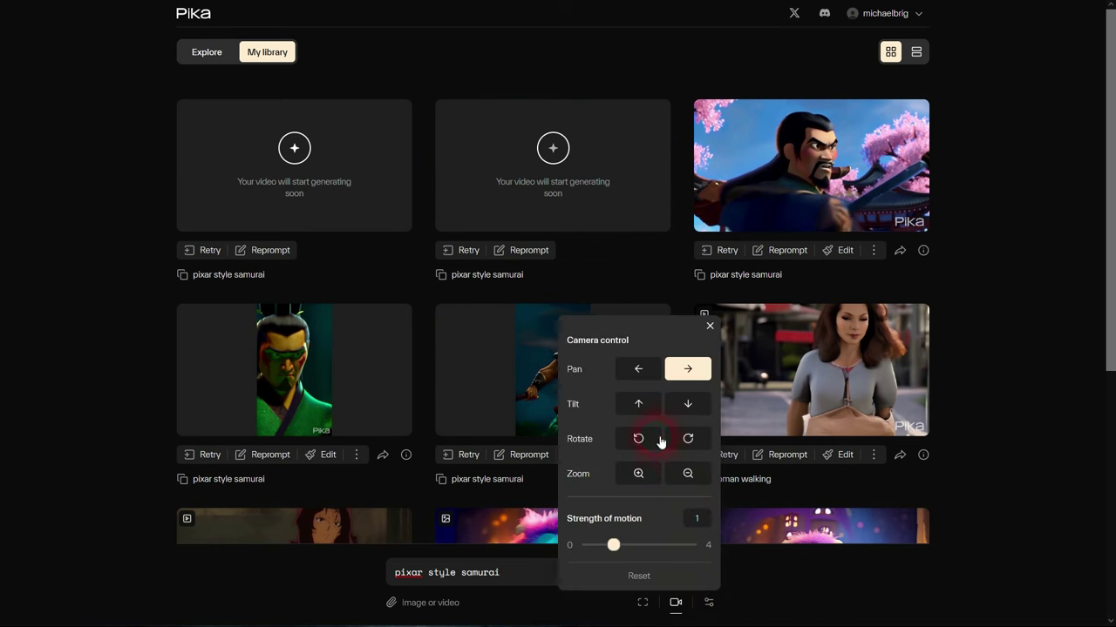
pyautogui.click(642, 403)
pyautogui.click(706, 371)
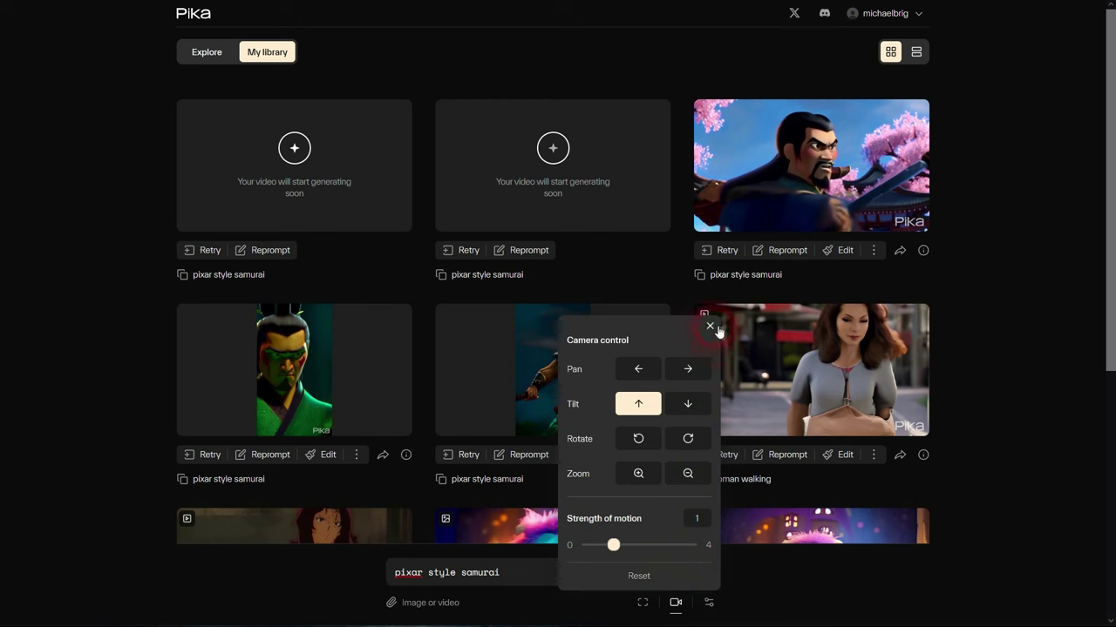
pyautogui.click(710, 327)
pyautogui.click(706, 573)
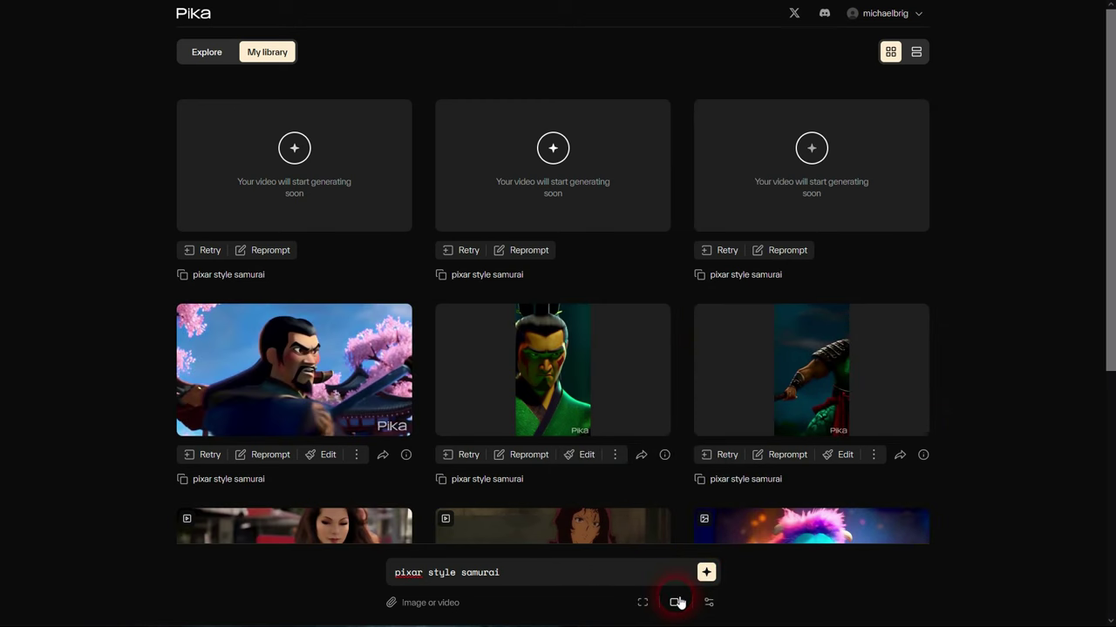
# Generate a tilt-down samurai video, then one combining pan left with tilt down
pyautogui.click(676, 602)
pyautogui.click(690, 406)
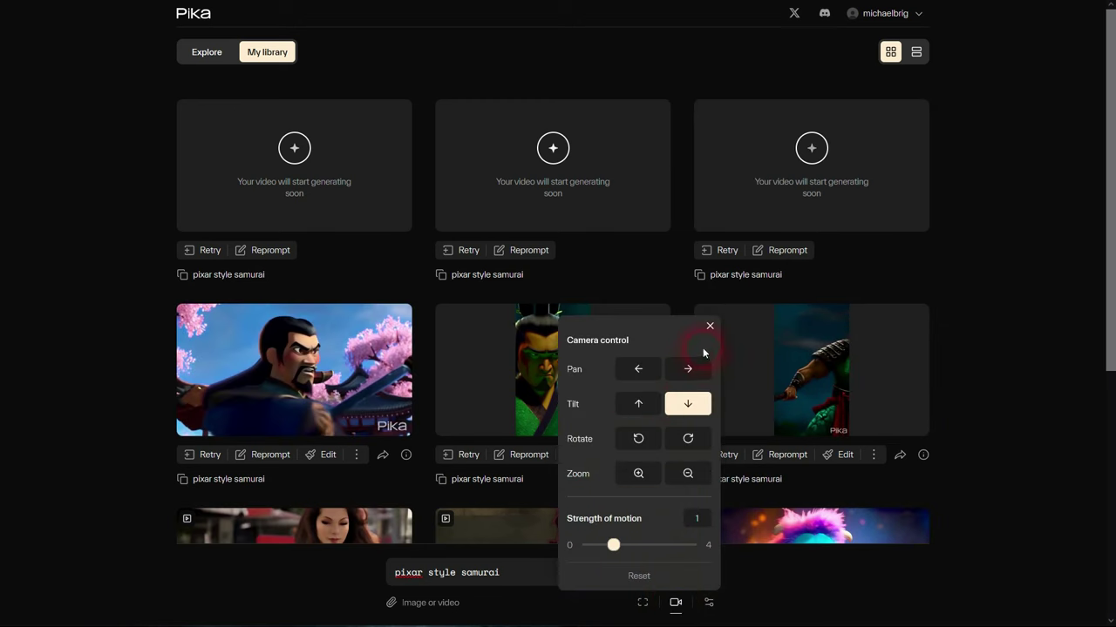
pyautogui.click(710, 327)
pyautogui.click(706, 574)
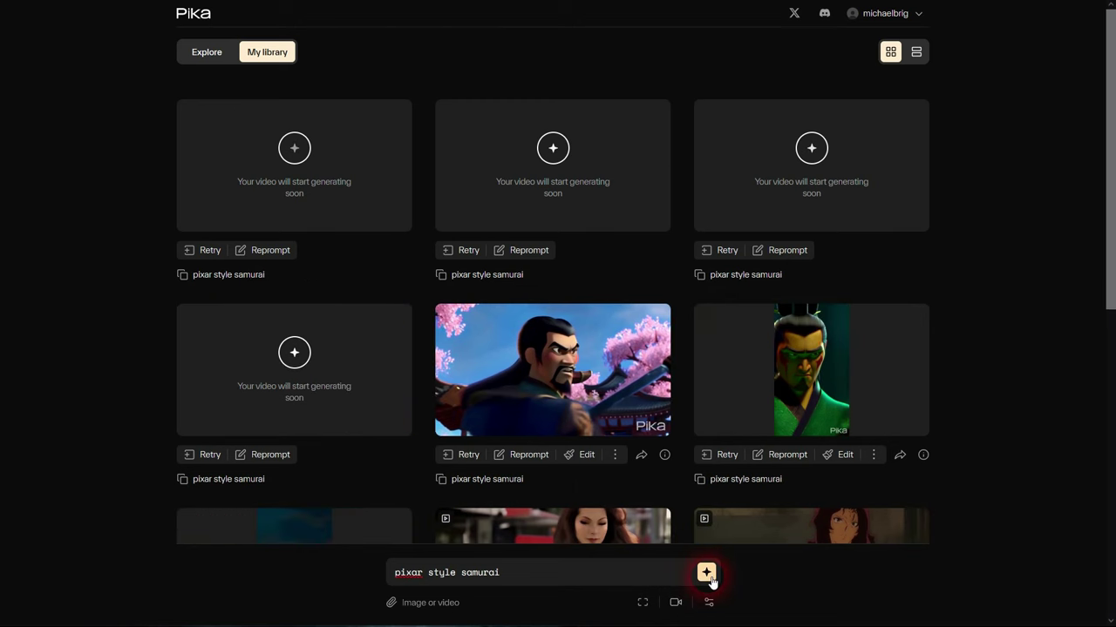
pyautogui.click(677, 604)
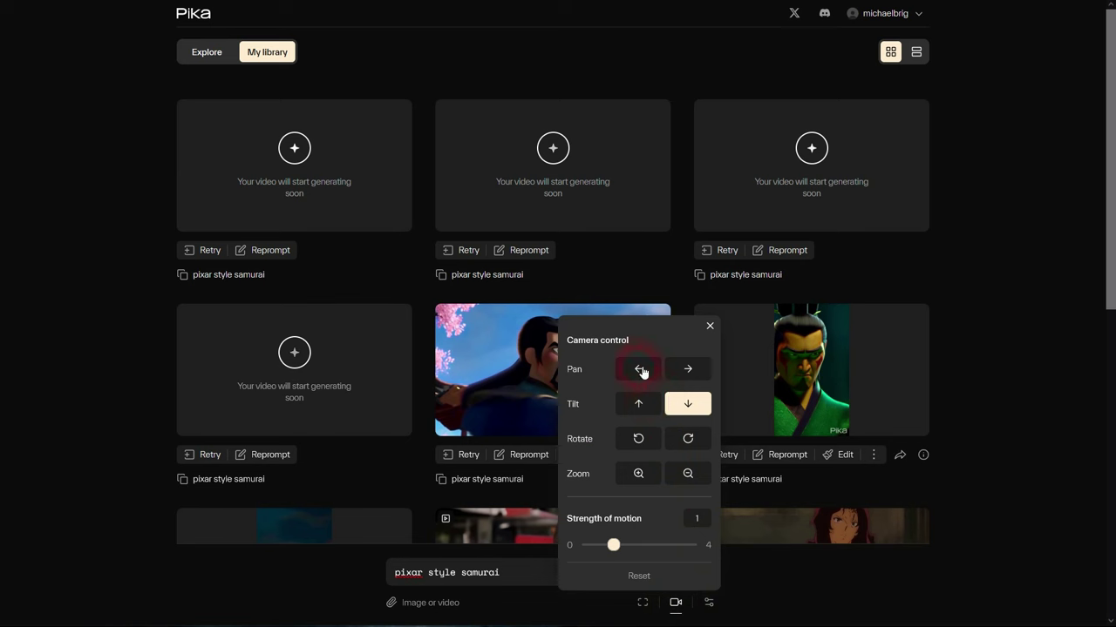
pyautogui.click(687, 407)
pyautogui.click(709, 325)
pyautogui.click(675, 605)
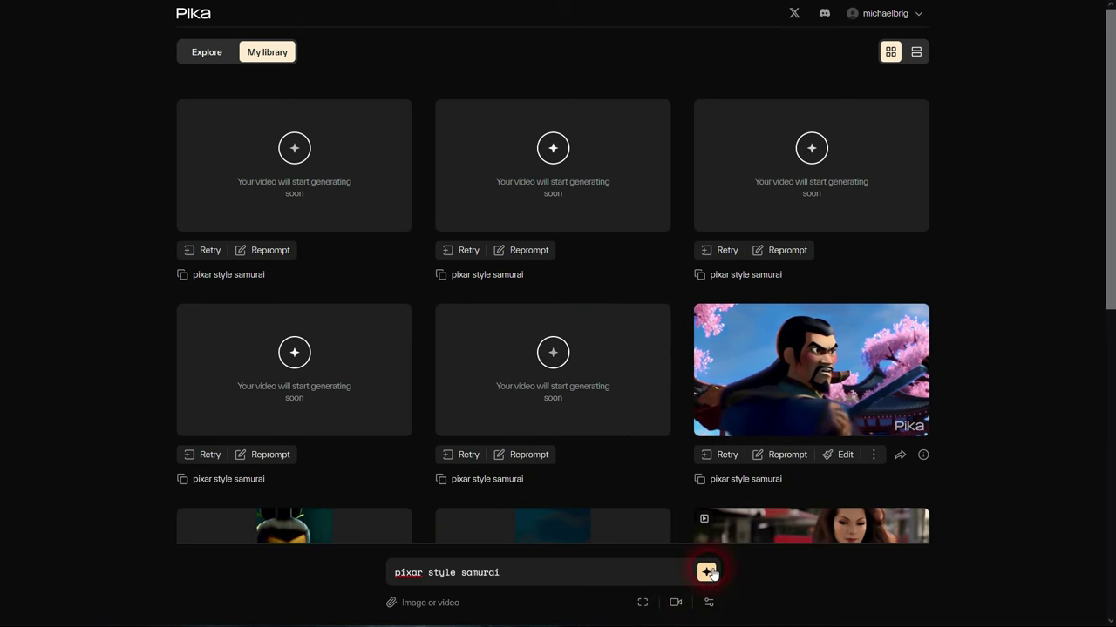
# Generate a samurai video with only counter-clockwise rotation, clearing the tilt and pan
pyautogui.click(649, 603)
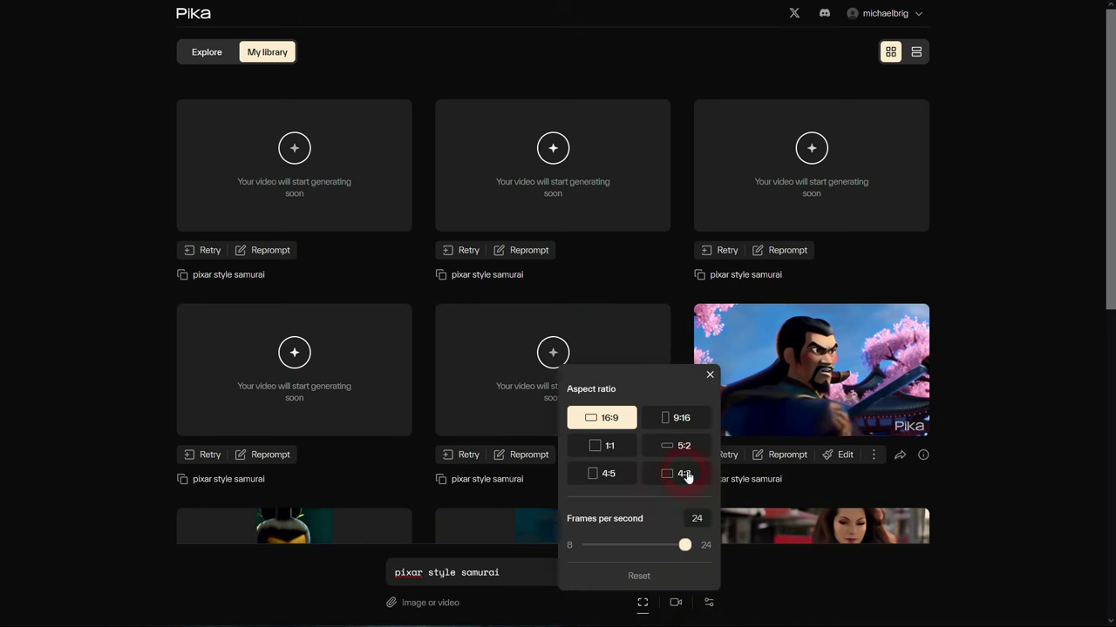
pyautogui.click(710, 374)
pyautogui.click(677, 605)
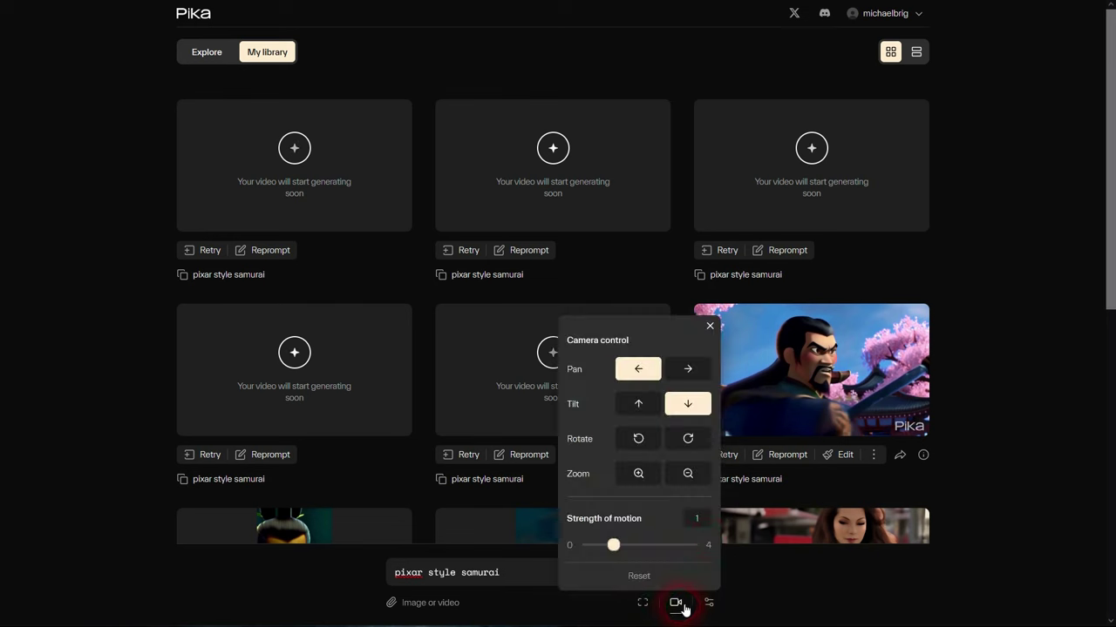
pyautogui.click(640, 437)
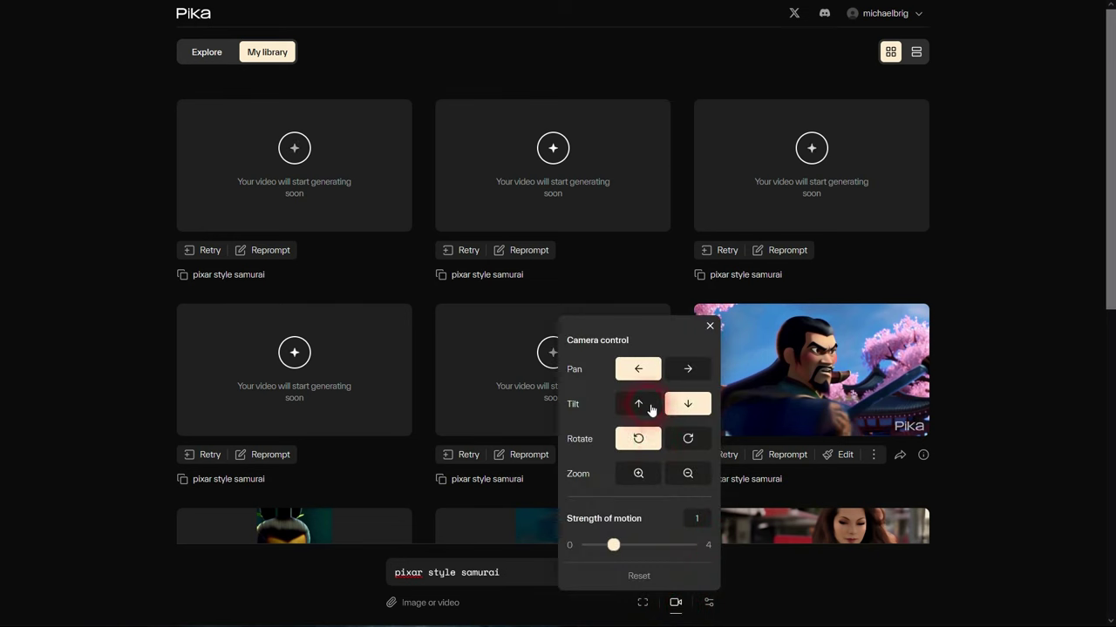
pyautogui.click(686, 404)
pyautogui.click(645, 370)
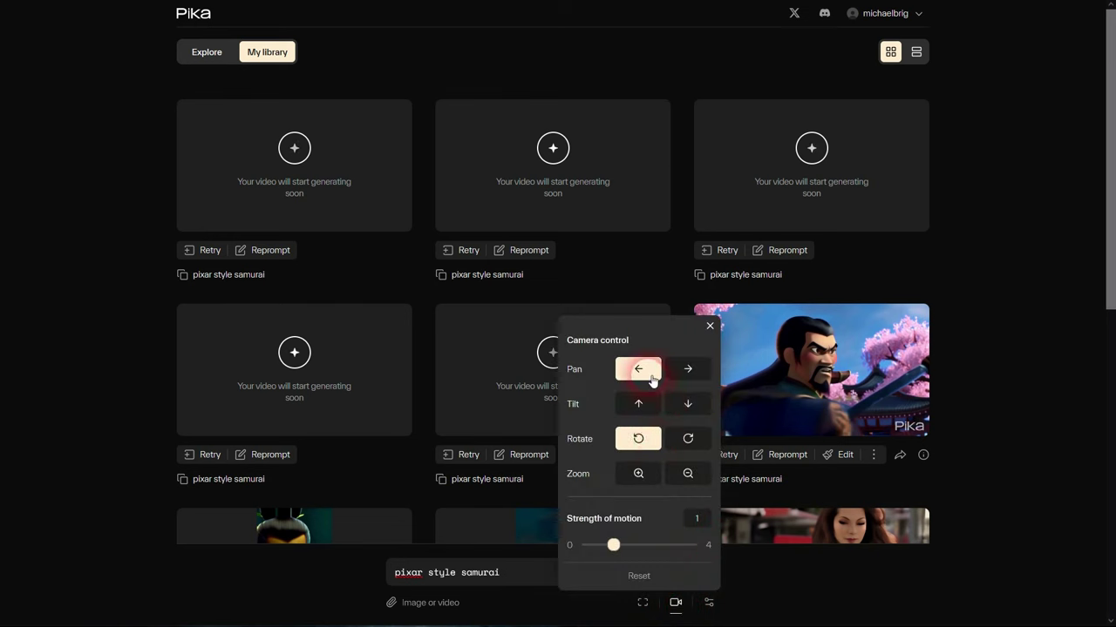
pyautogui.click(672, 405)
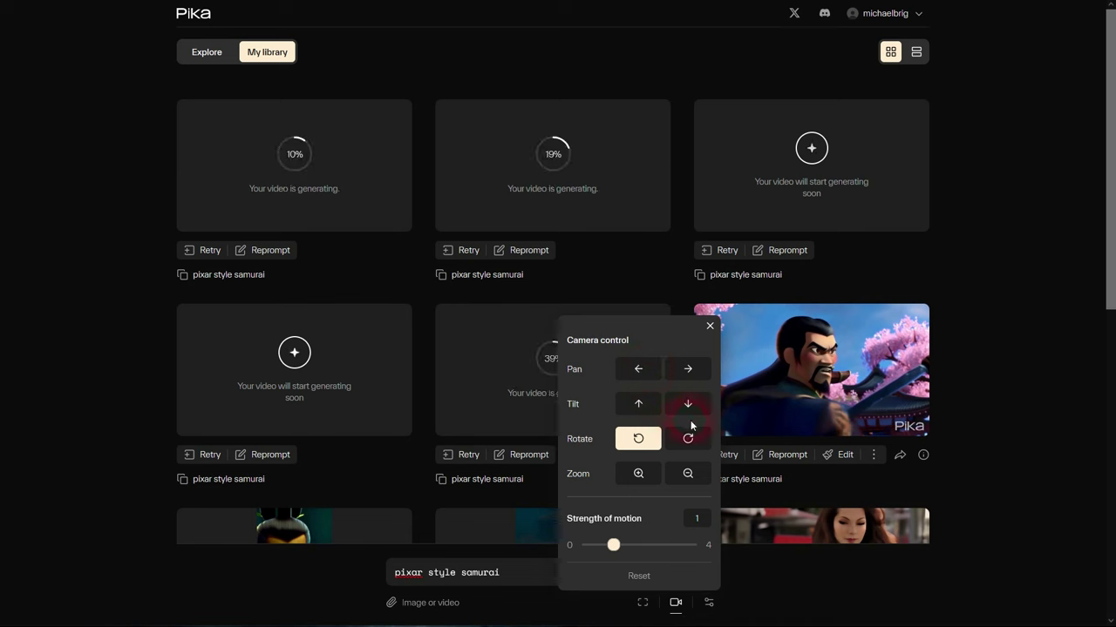
pyautogui.click(711, 326)
pyautogui.click(697, 445)
pyautogui.click(660, 443)
pyautogui.click(710, 326)
pyautogui.click(690, 599)
pyautogui.click(711, 572)
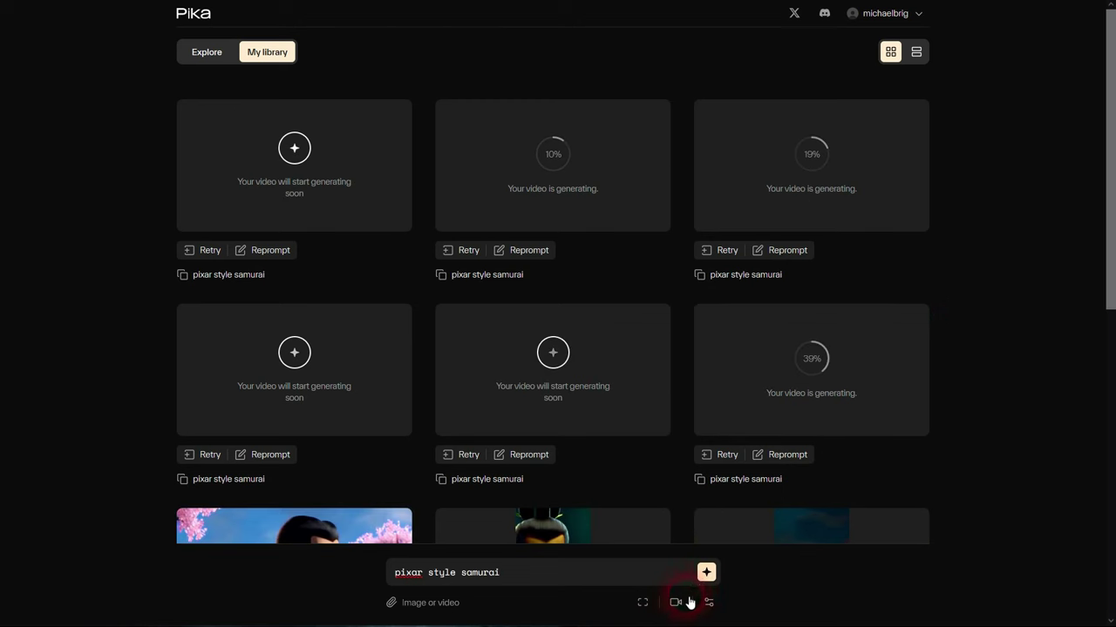
# Generate a zoom-in samurai video, then a zoom-out one
pyautogui.click(675, 602)
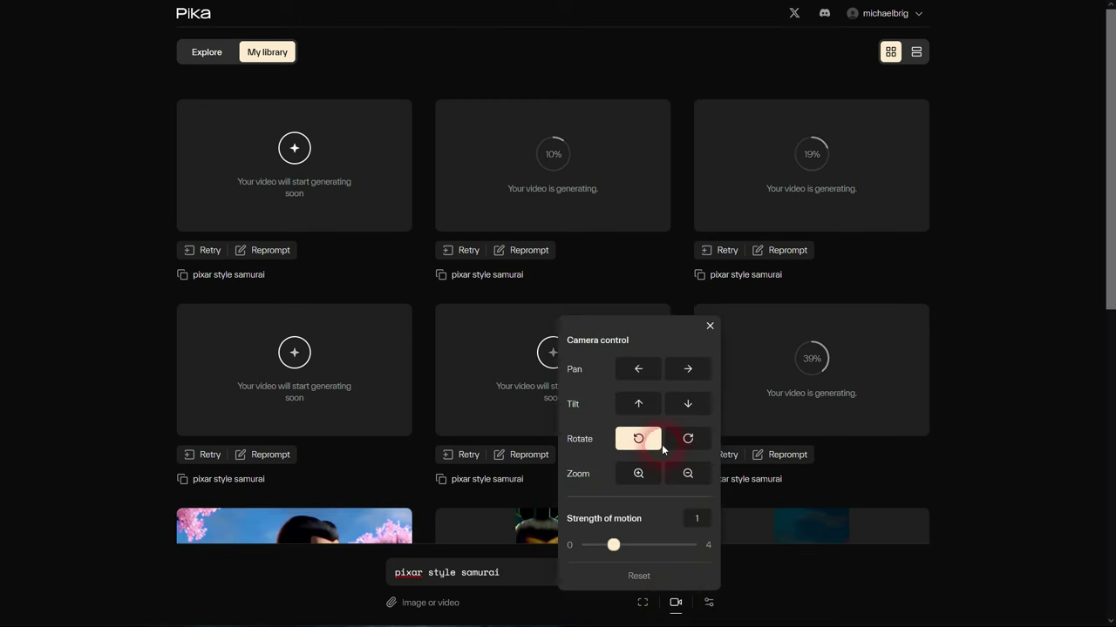
pyautogui.click(640, 470)
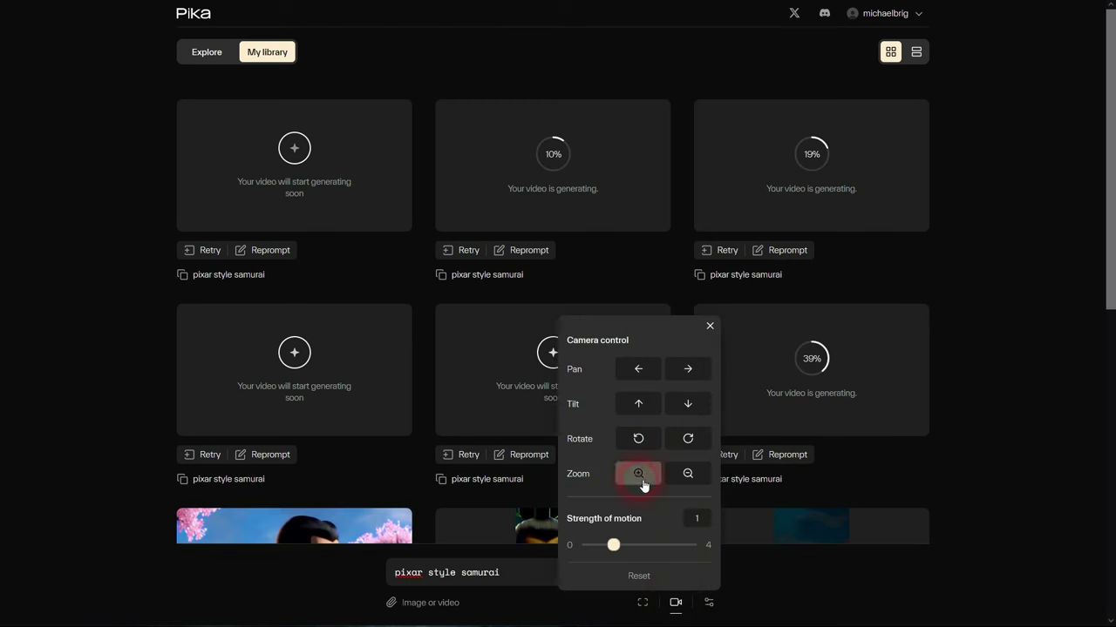
pyautogui.click(711, 327)
pyautogui.click(706, 572)
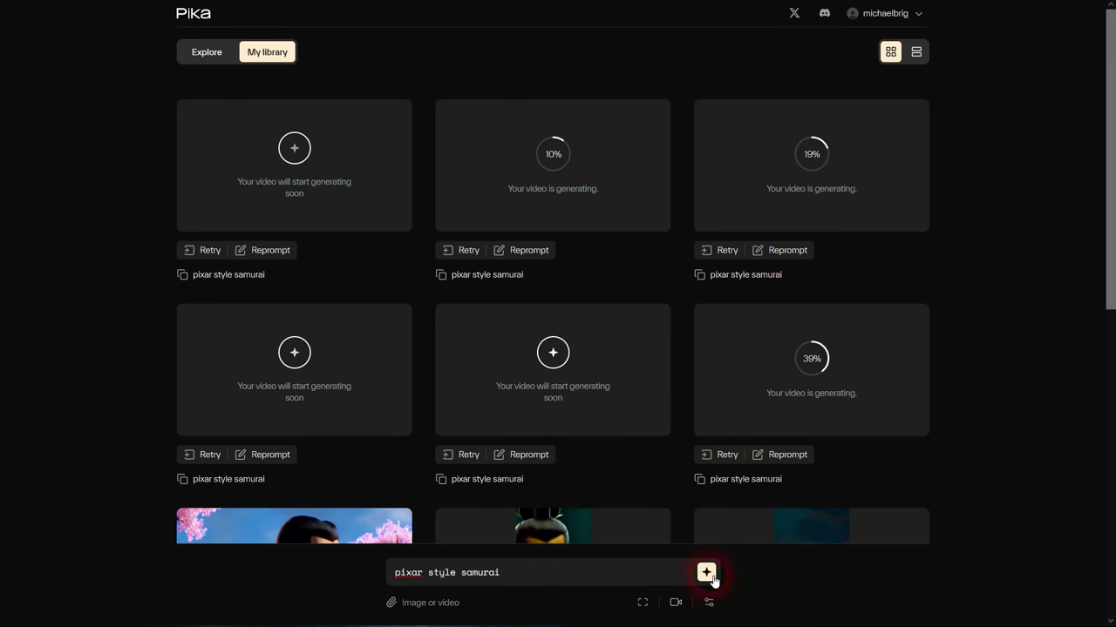
pyautogui.click(677, 604)
pyautogui.click(690, 474)
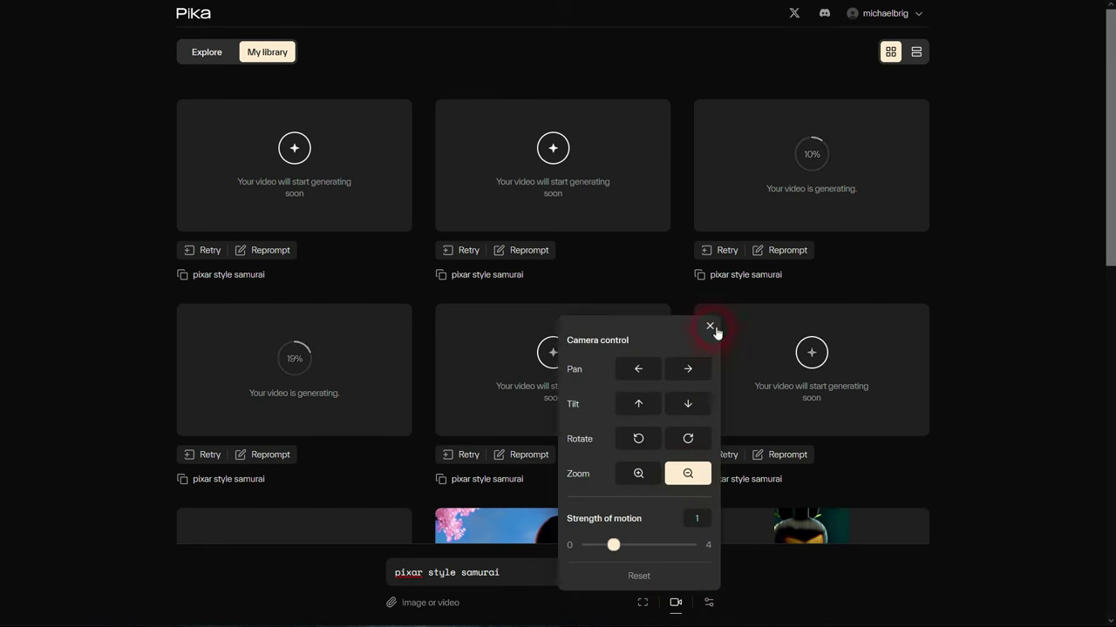
pyautogui.click(710, 327)
pyautogui.click(706, 573)
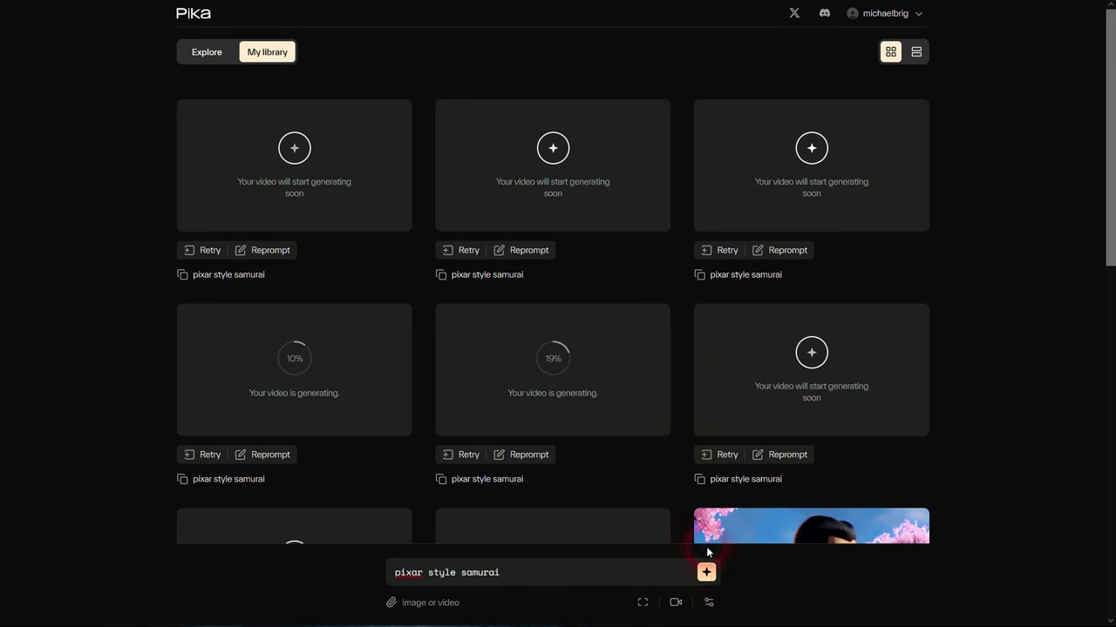
# Generate a samurai video combining counter-clockwise rotation, tilt down and pan left
pyautogui.click(675, 603)
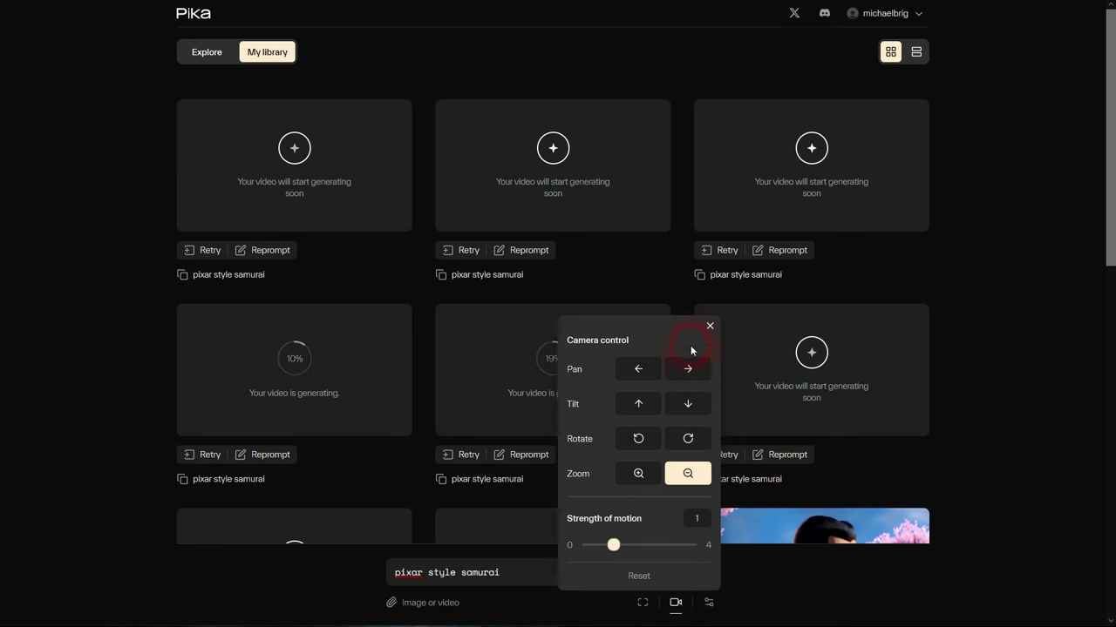
pyautogui.click(650, 442)
pyautogui.click(680, 406)
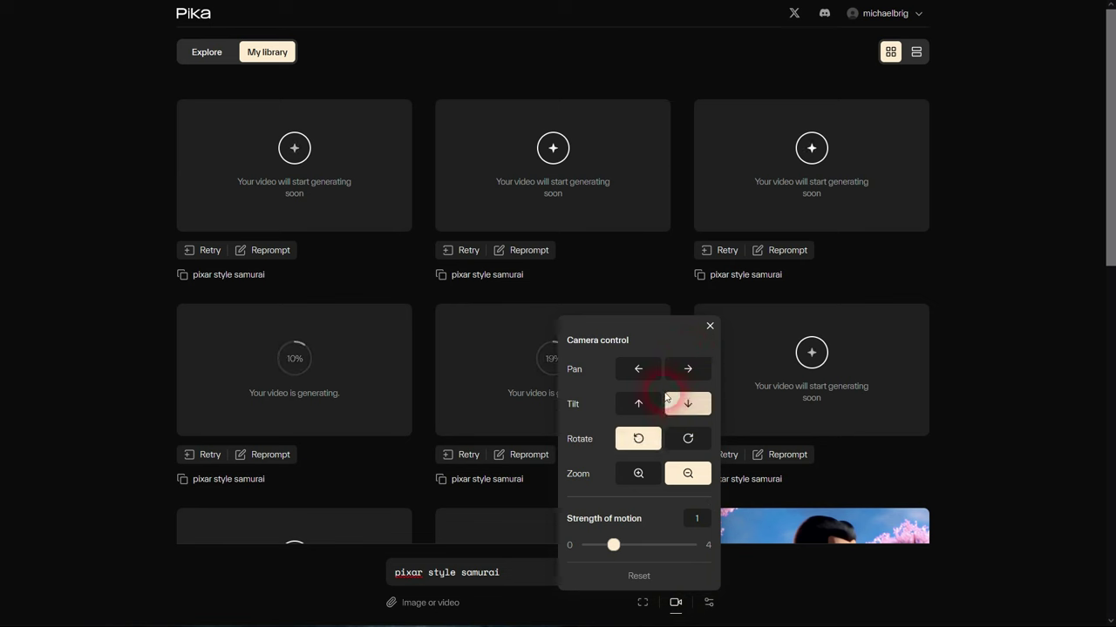
pyautogui.click(645, 373)
pyautogui.click(680, 408)
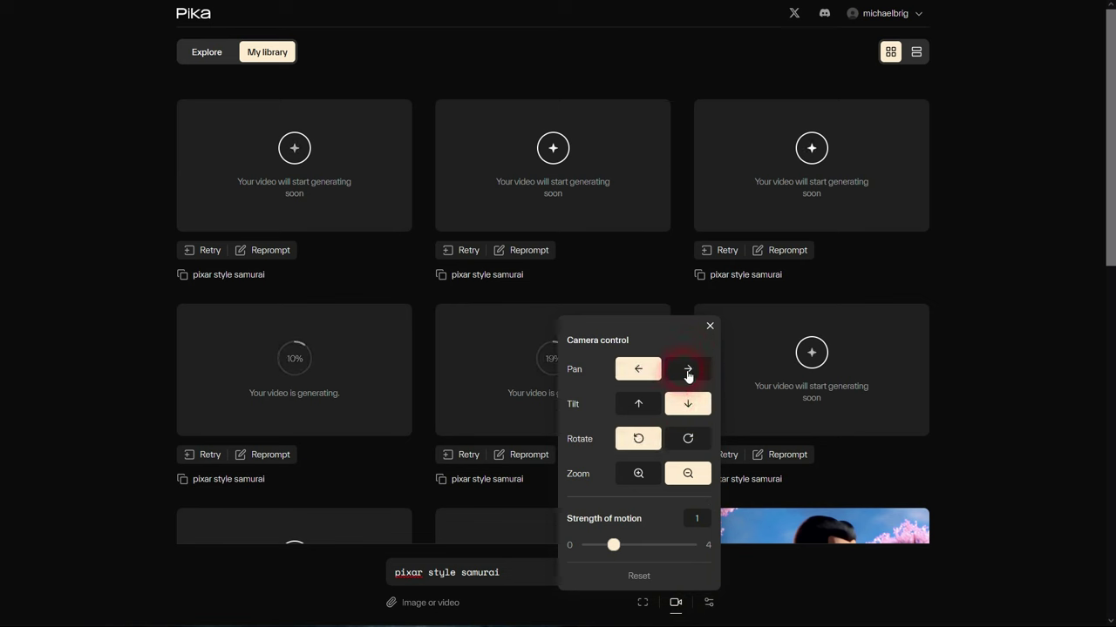
pyautogui.click(710, 326)
pyautogui.click(713, 566)
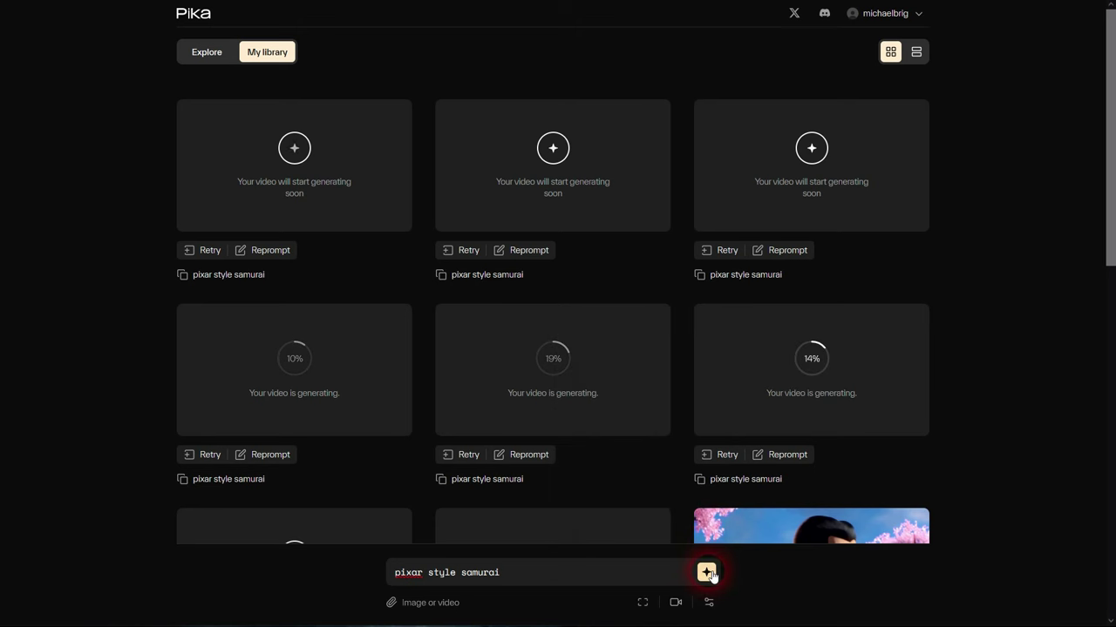
# Check the forest sword clip's camera settings, then close them and preview that clip
pyautogui.scroll(-5, 1020, 404)
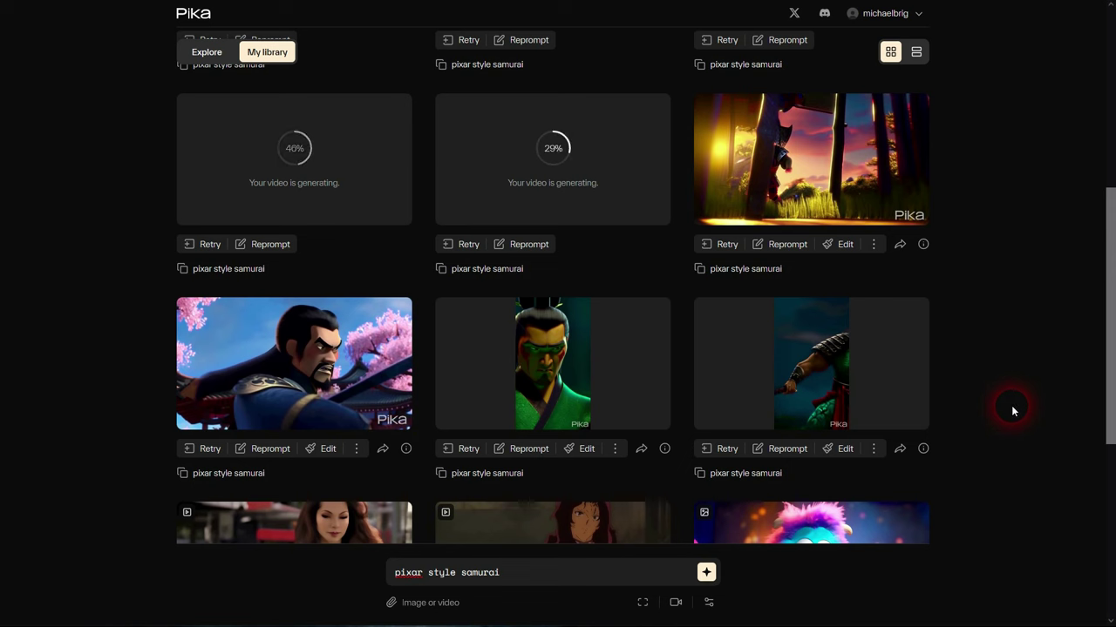
pyautogui.moveTo(872, 183)
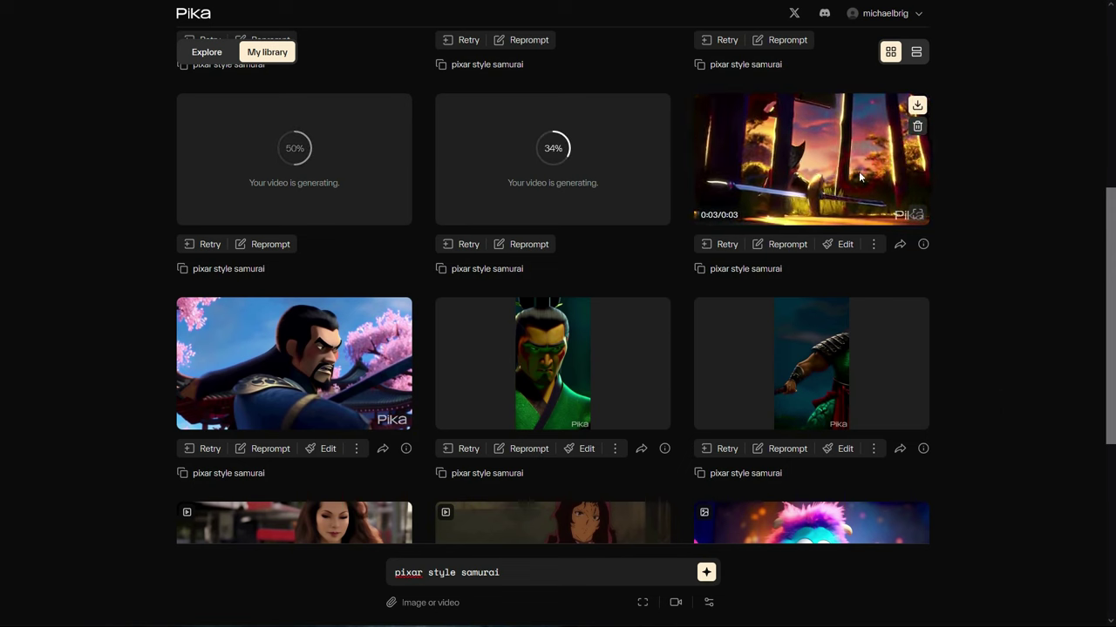
pyautogui.click(923, 246)
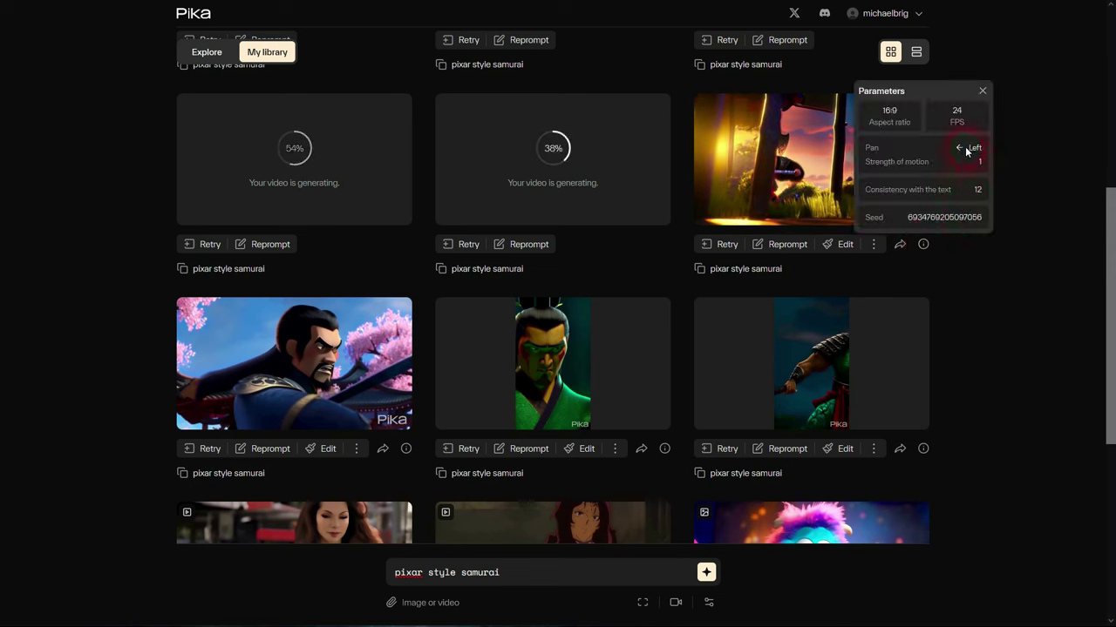
pyautogui.click(985, 91)
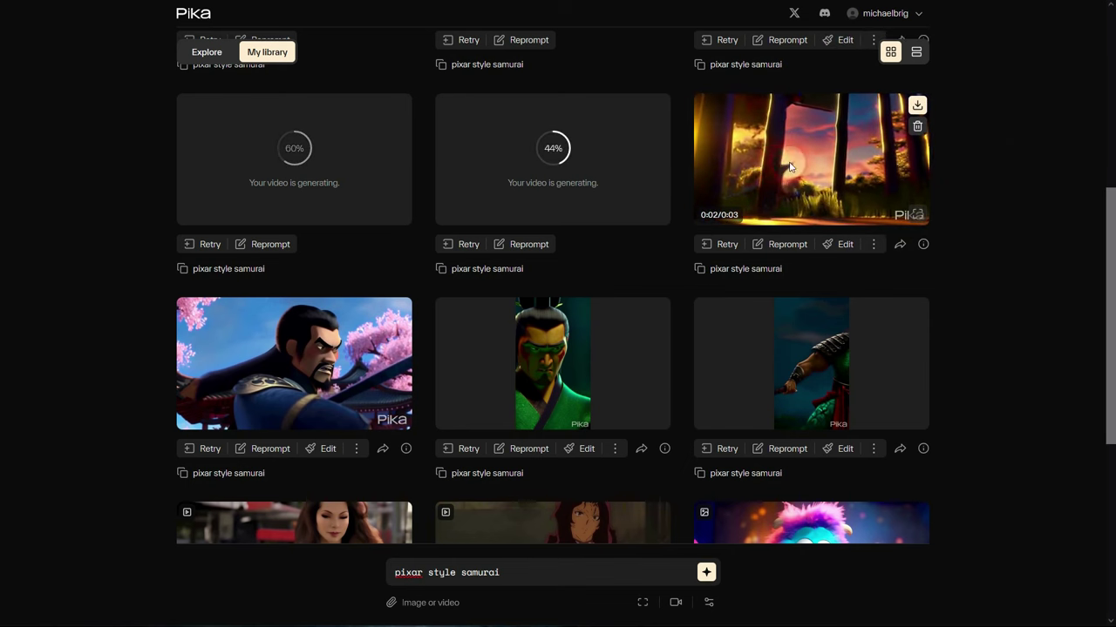
pyautogui.click(1008, 343)
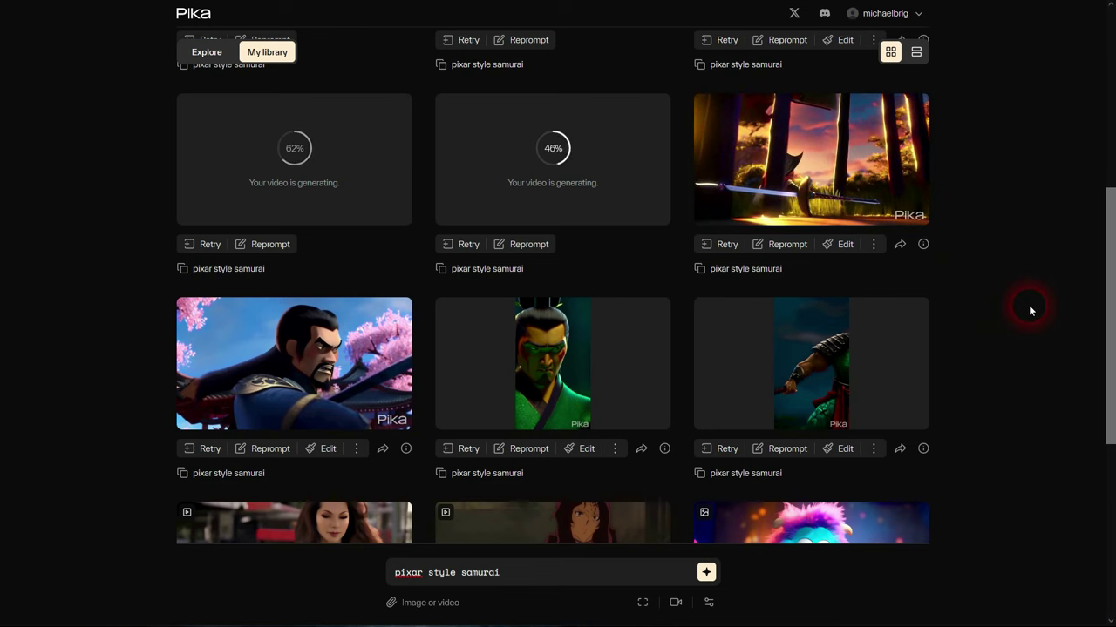
# Compare the fiery samurai and forest sword clips' settings, ending on the pan-left, tilt-down take
pyautogui.scroll(2, 1029, 311)
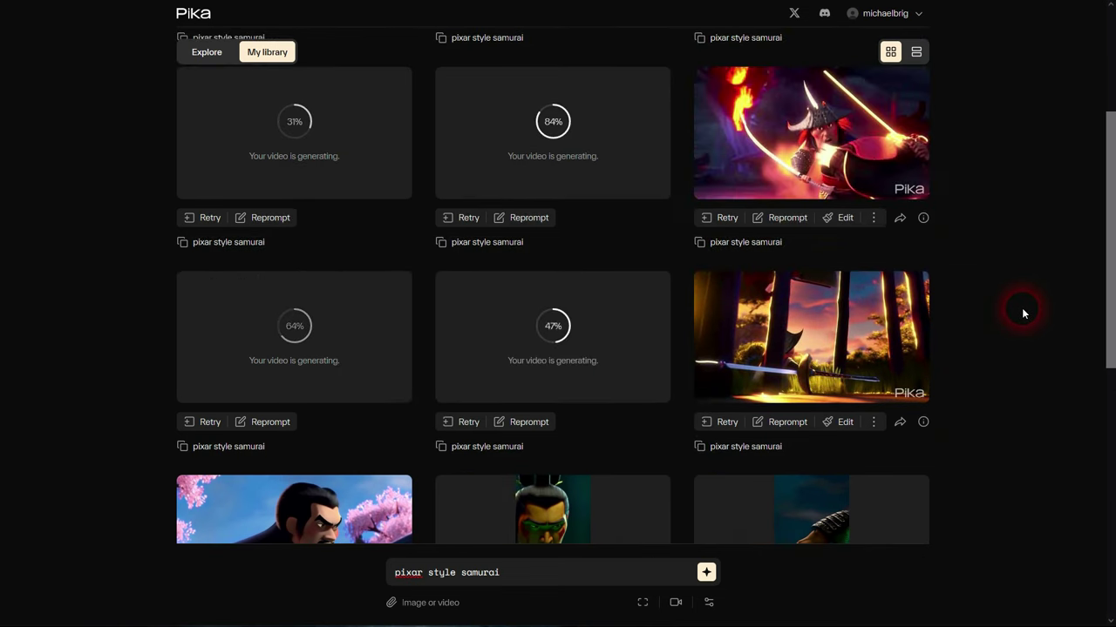
pyautogui.click(923, 219)
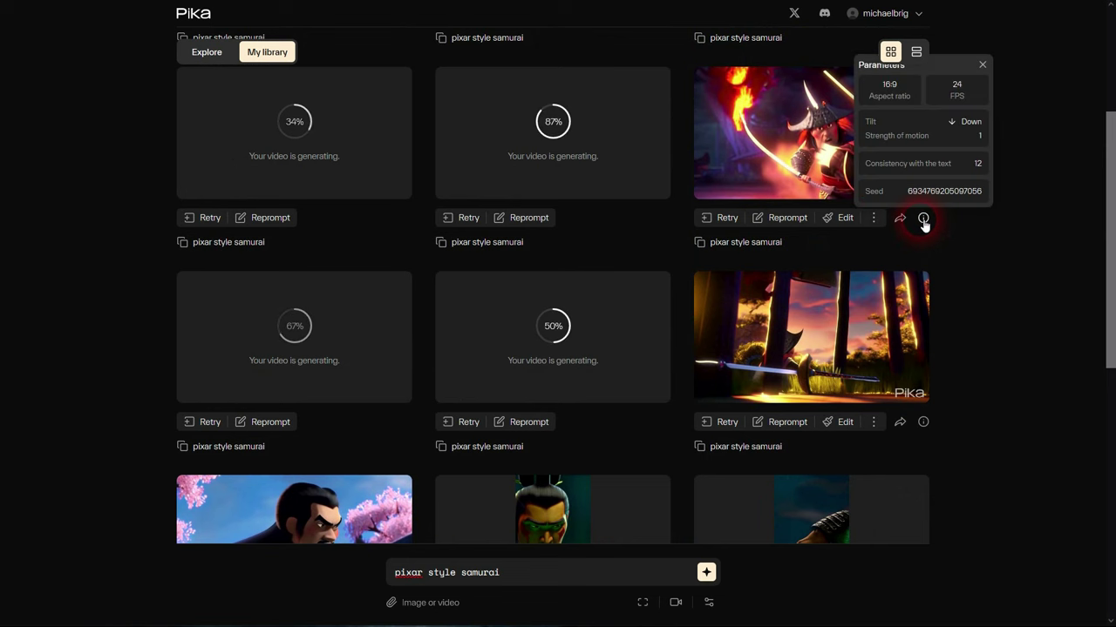
pyautogui.click(978, 222)
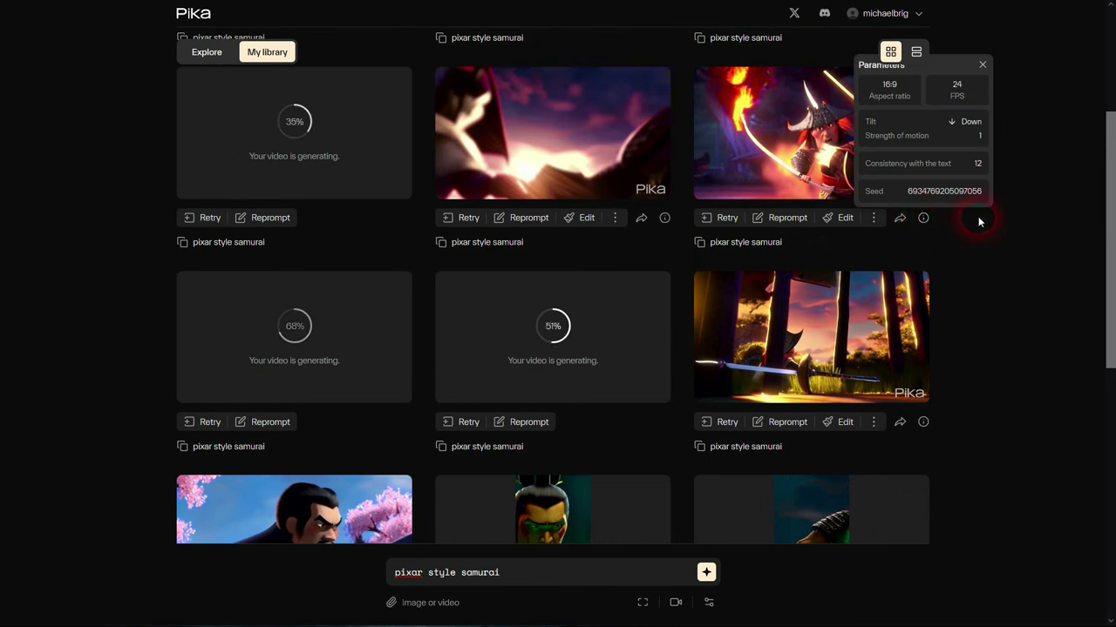
pyautogui.click(926, 442)
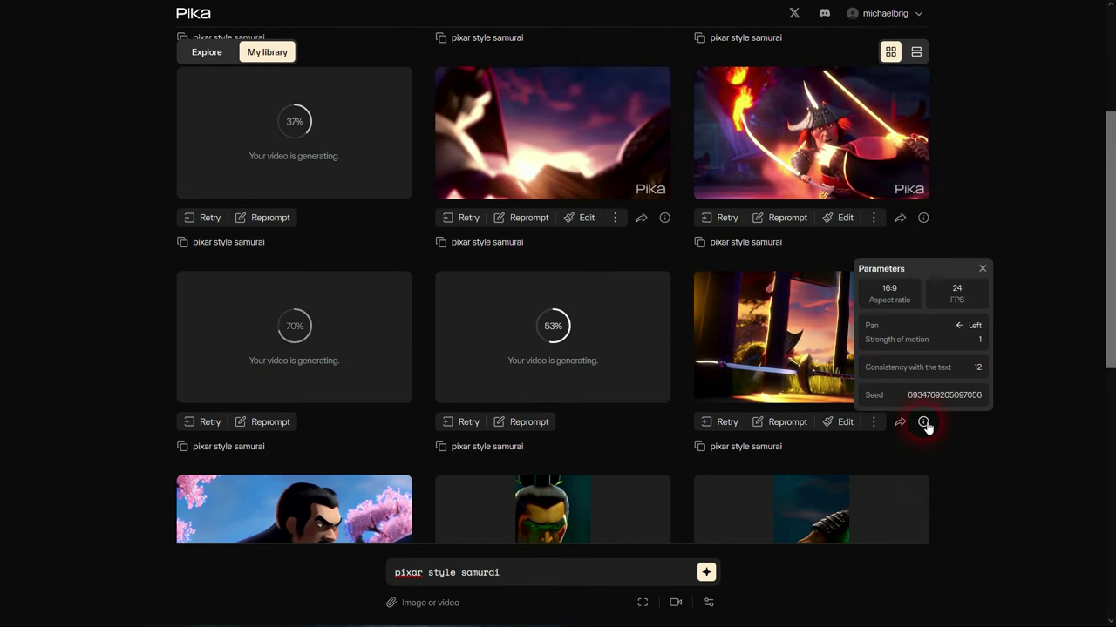
pyautogui.click(925, 219)
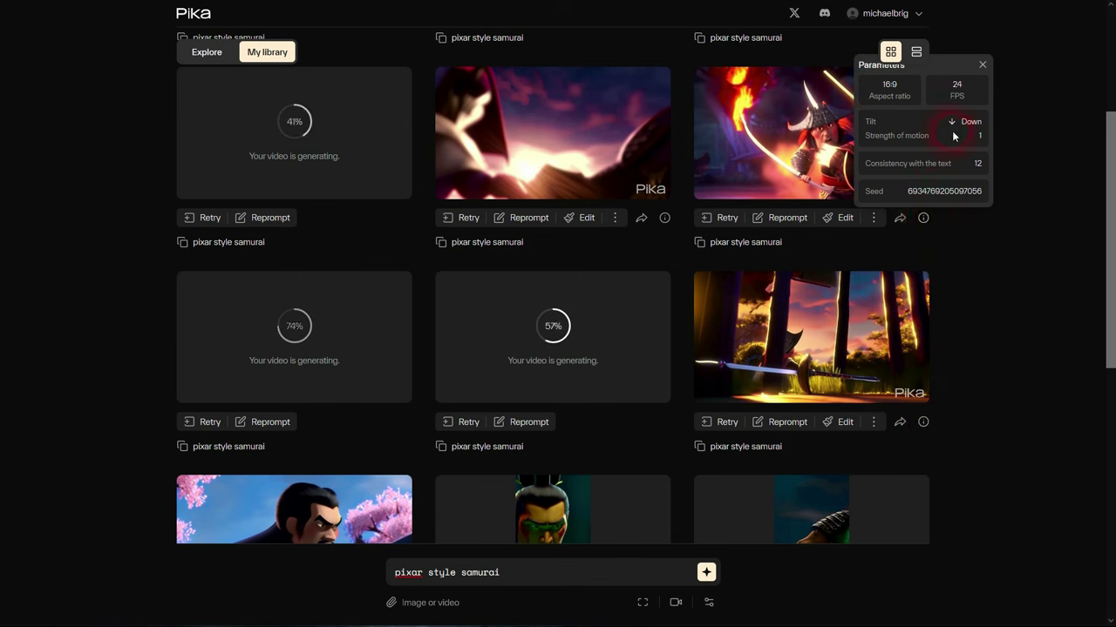
pyautogui.click(1040, 154)
pyautogui.moveTo(883, 161)
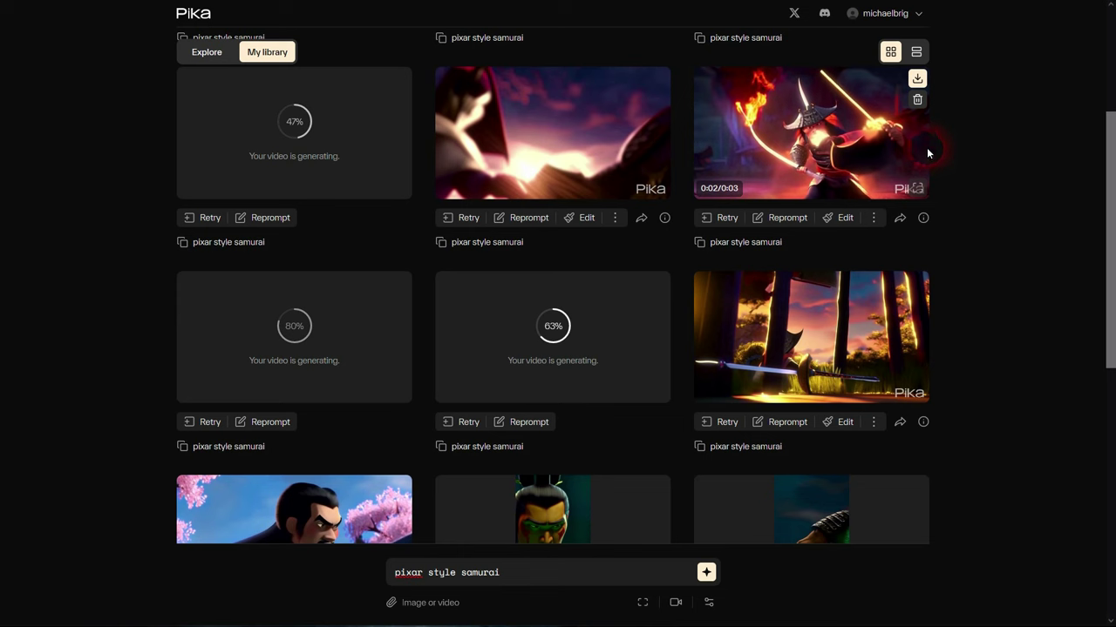
pyautogui.click(1001, 238)
# Review settings of the top middle, stern samurai close-up, girl close-up and temple girl clips
pyautogui.click(665, 222)
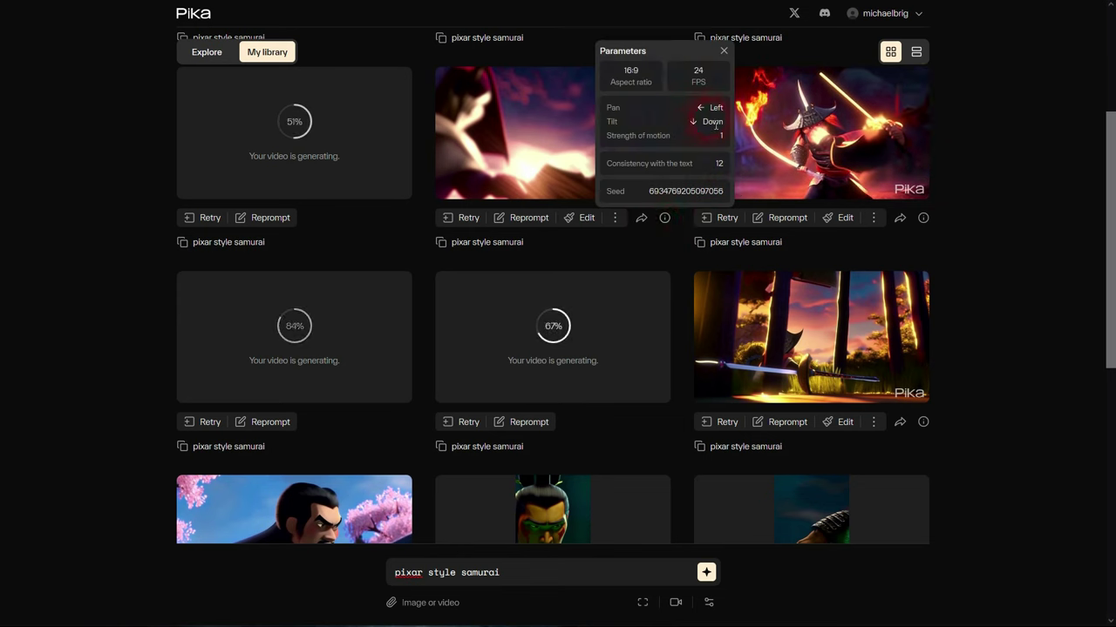
pyautogui.click(560, 262)
pyautogui.moveTo(495, 188)
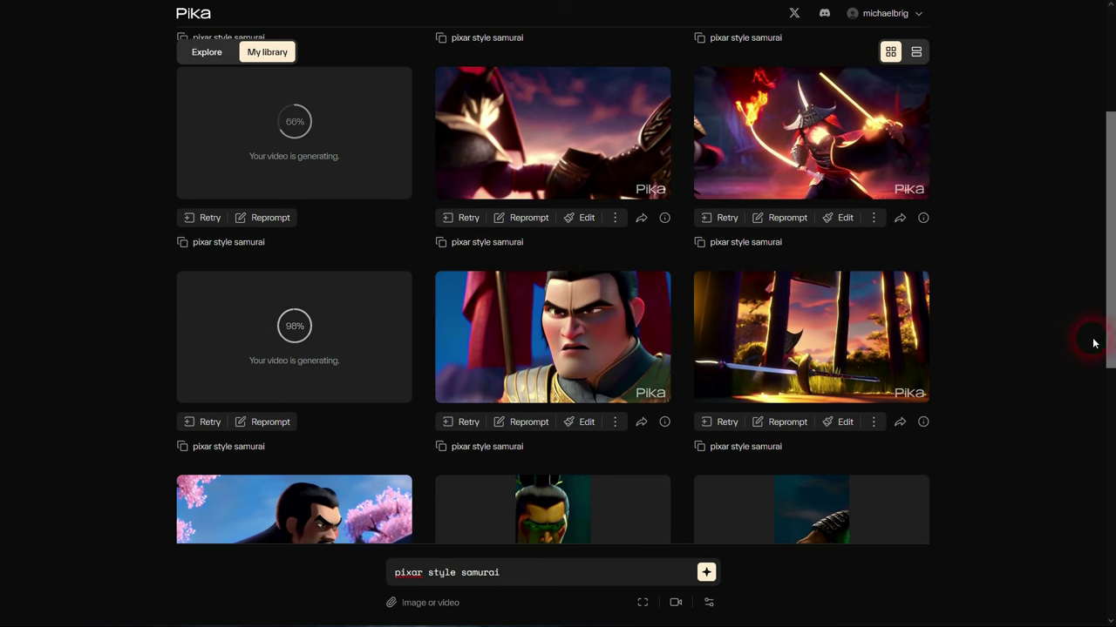
pyautogui.click(664, 422)
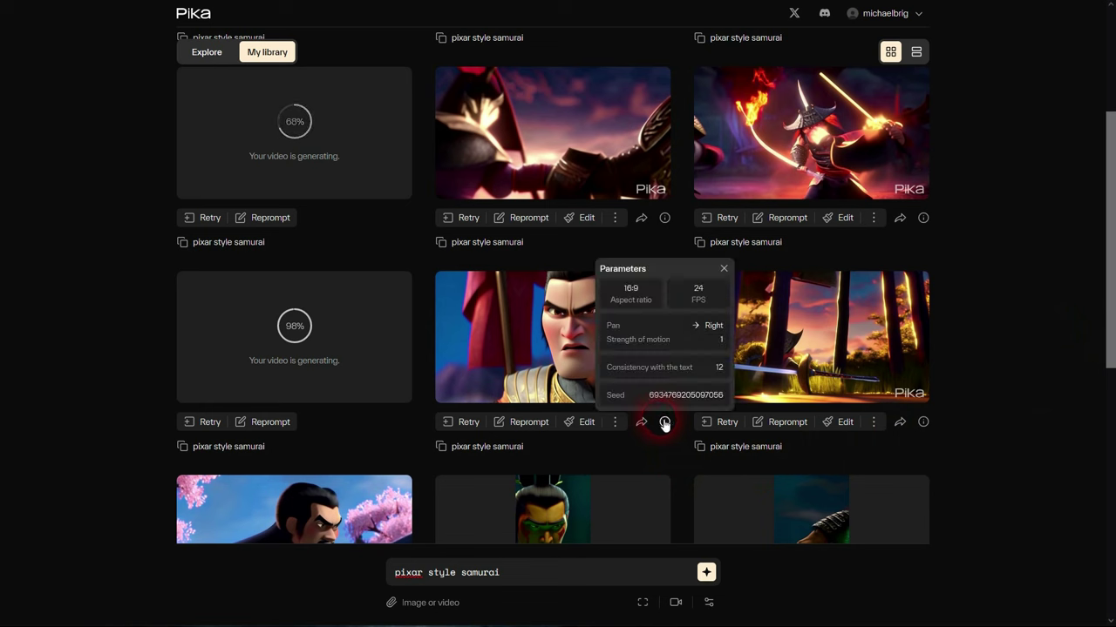
pyautogui.click(723, 268)
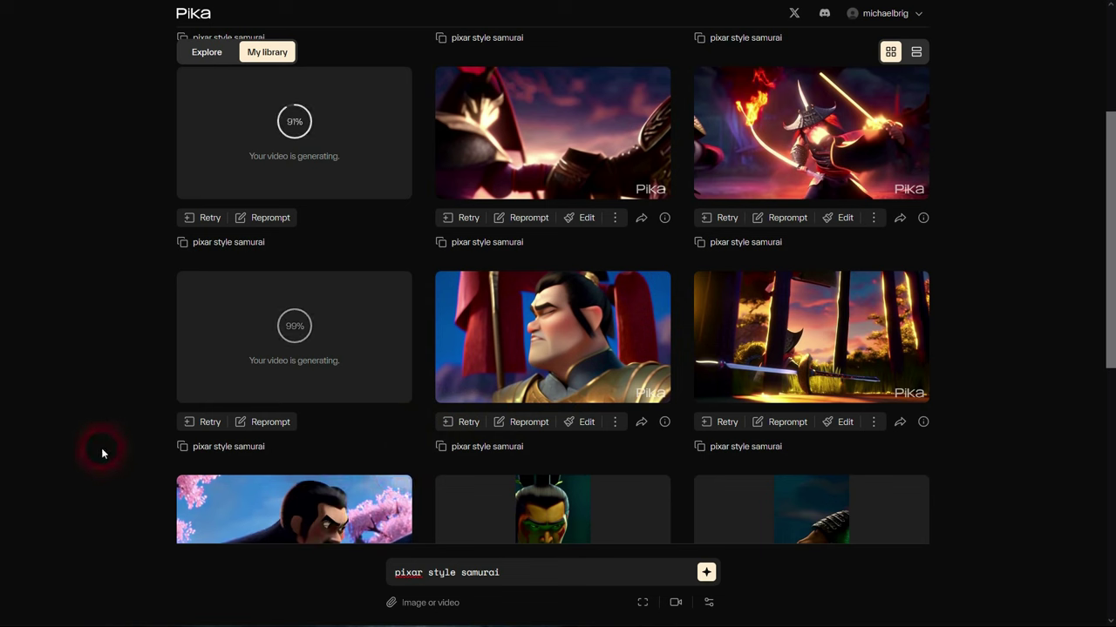
pyautogui.click(407, 219)
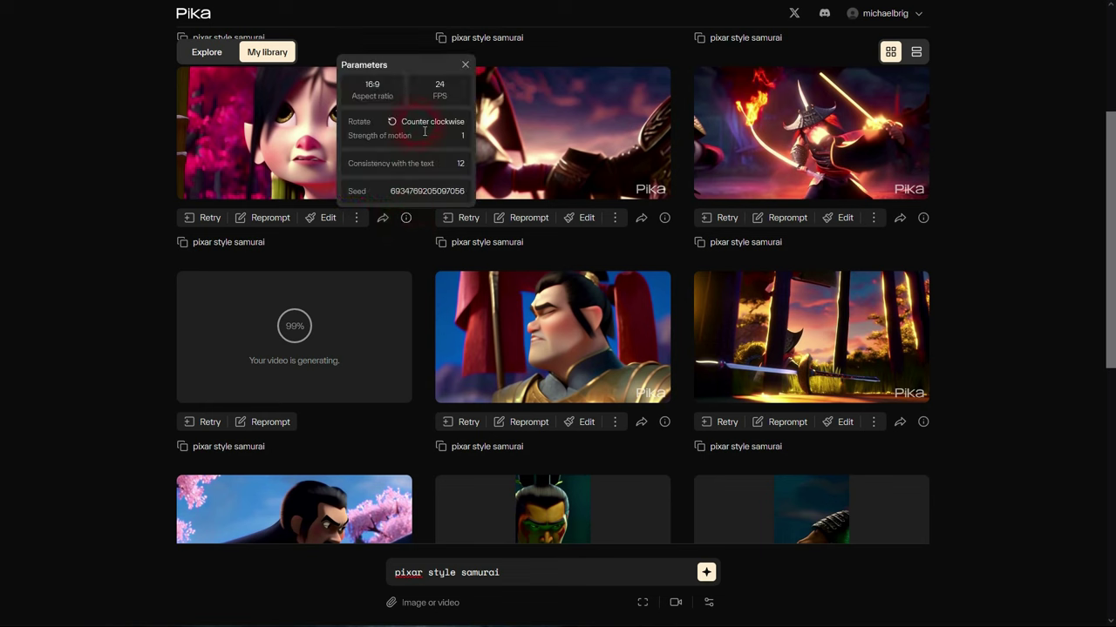
pyautogui.click(466, 66)
pyautogui.moveTo(338, 152)
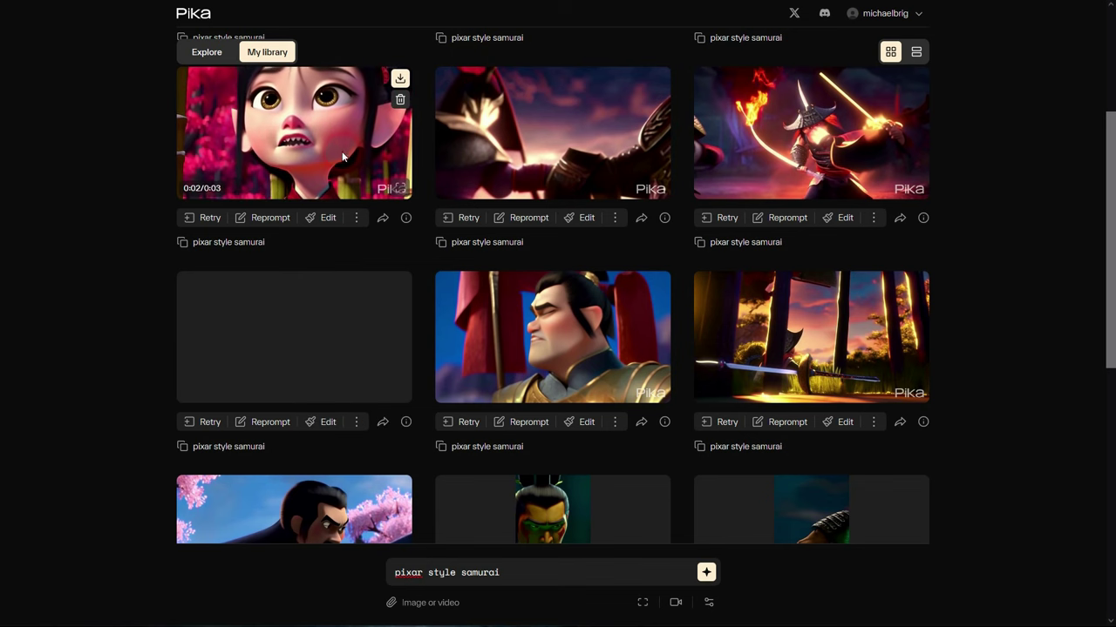
pyautogui.click(406, 423)
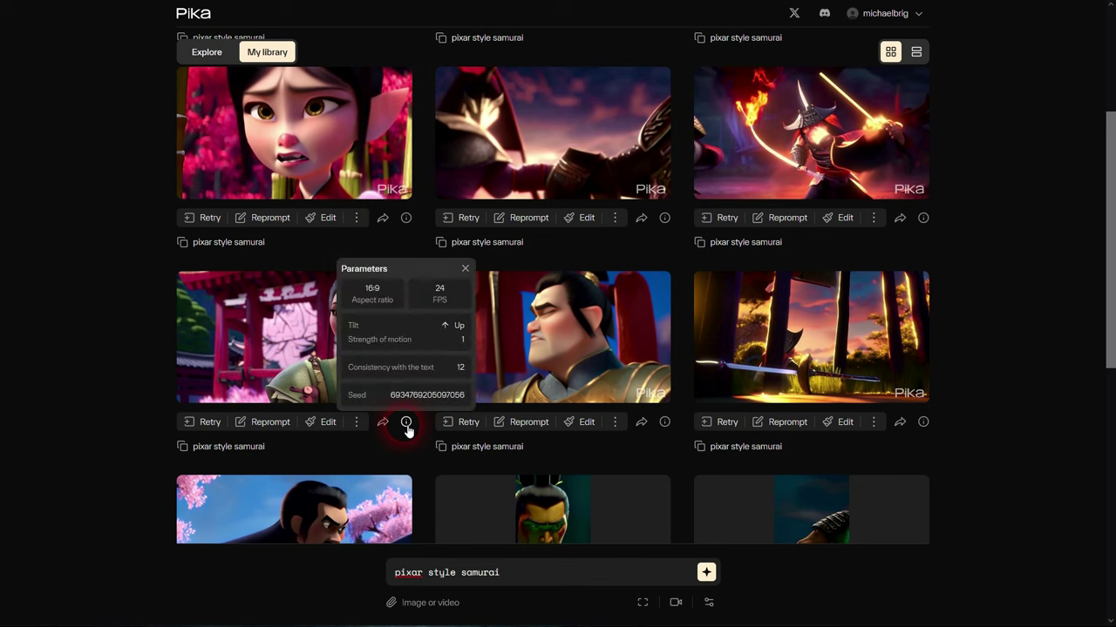
pyautogui.click(465, 270)
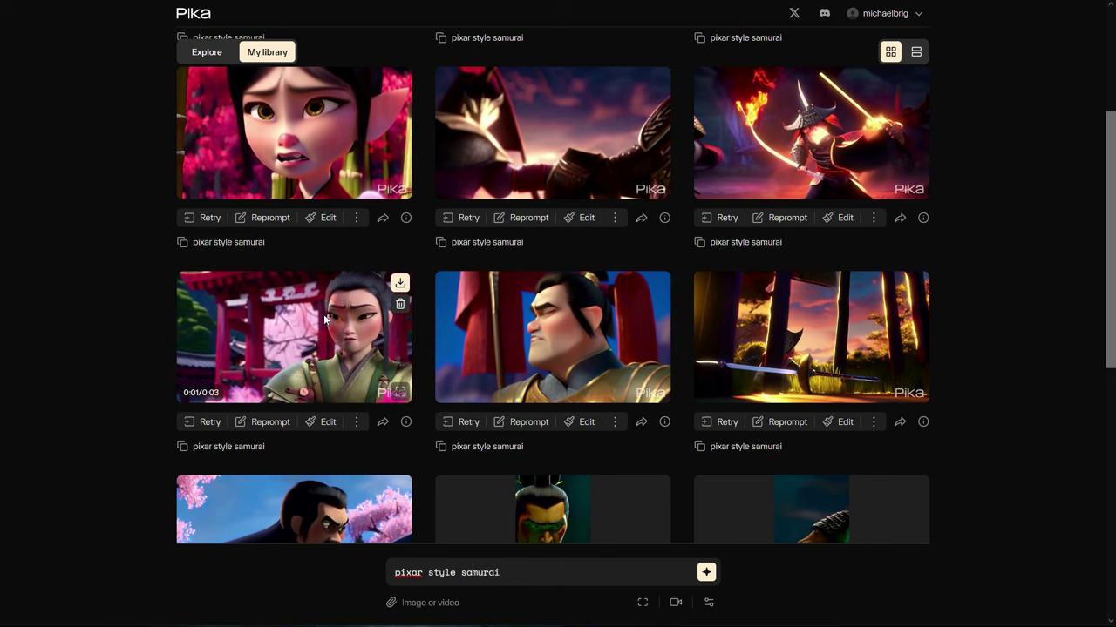
# Review the top-right samurai, another finished clip and the middle-row clip's camera settings
pyautogui.click(137, 282)
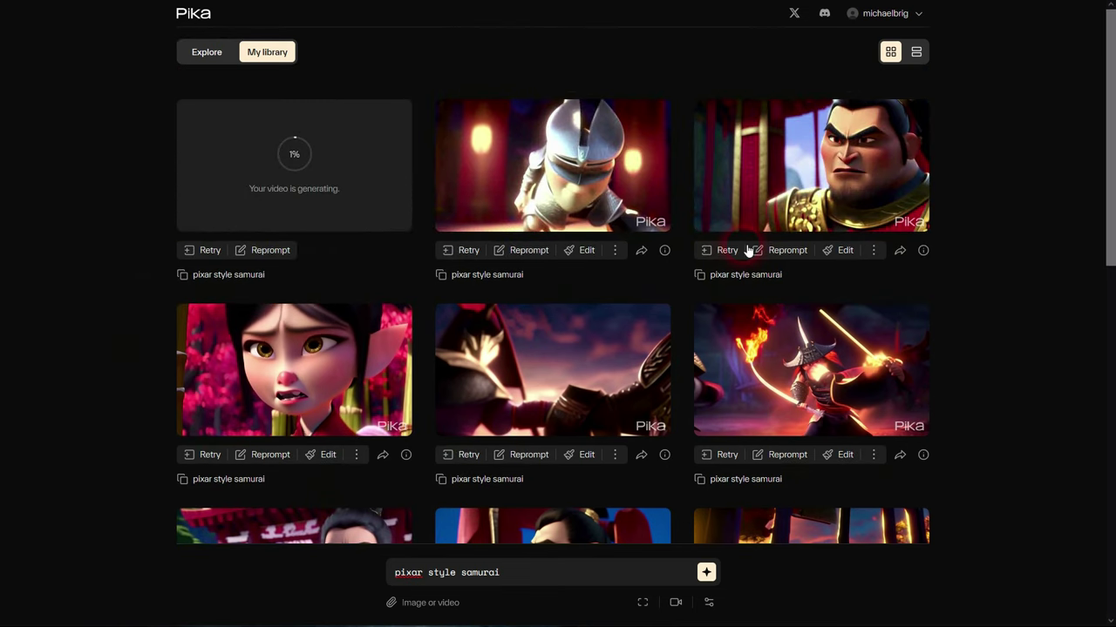
pyautogui.click(924, 251)
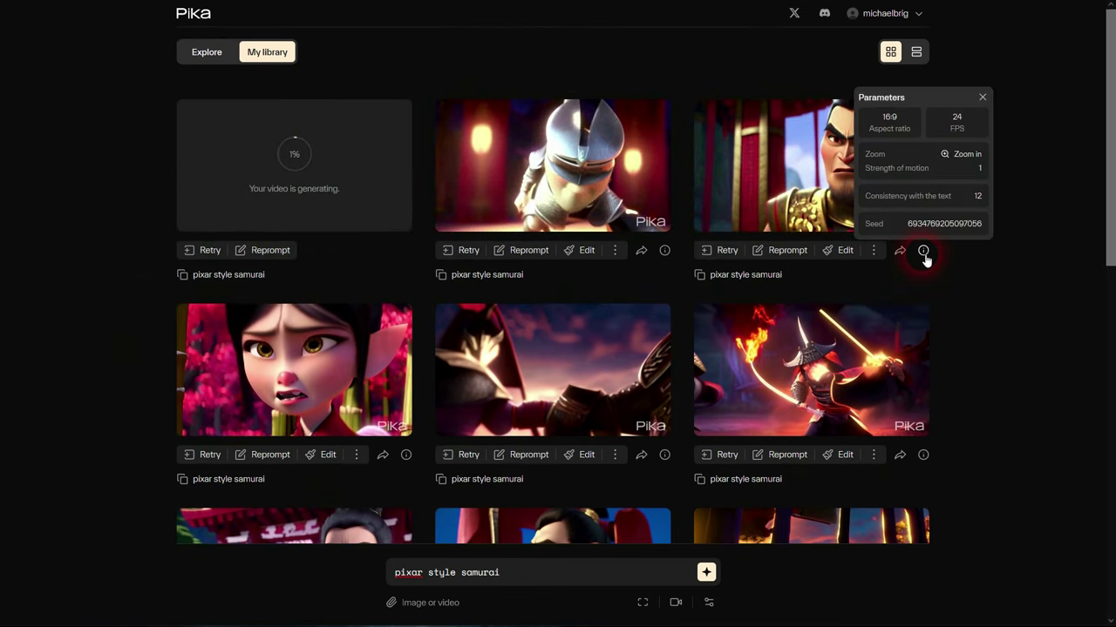
pyautogui.click(1043, 192)
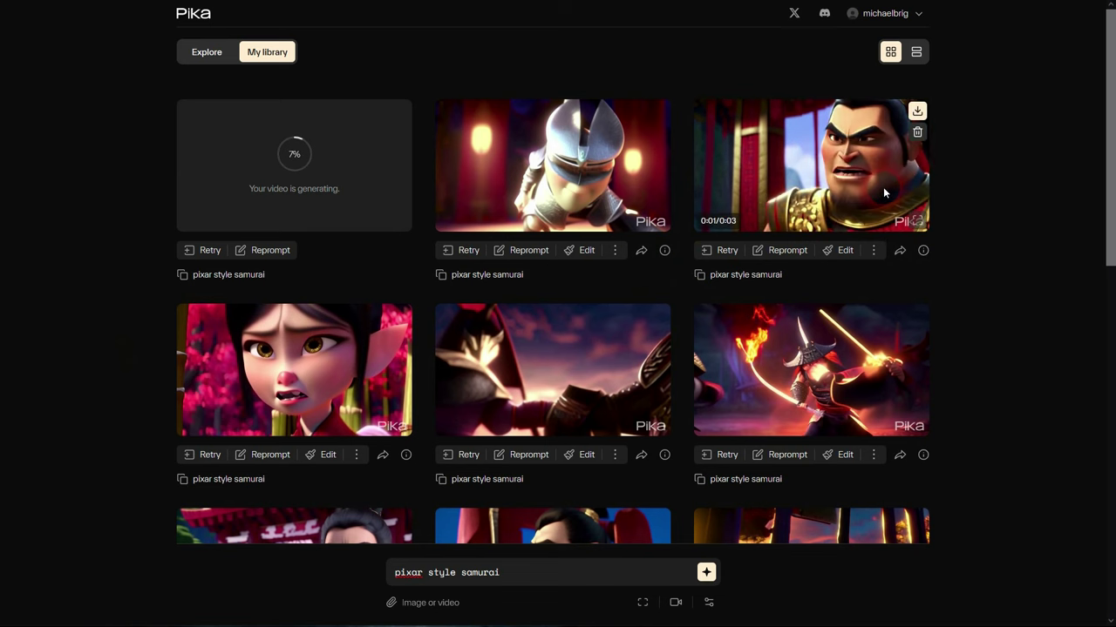
pyautogui.click(665, 251)
pyautogui.click(983, 286)
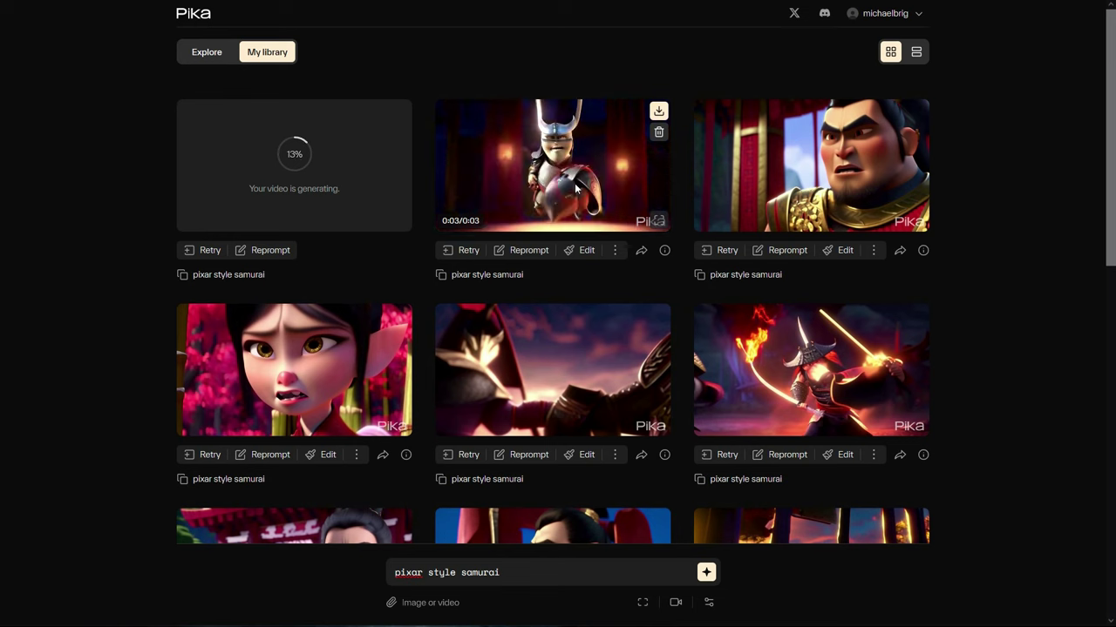
pyautogui.click(665, 454)
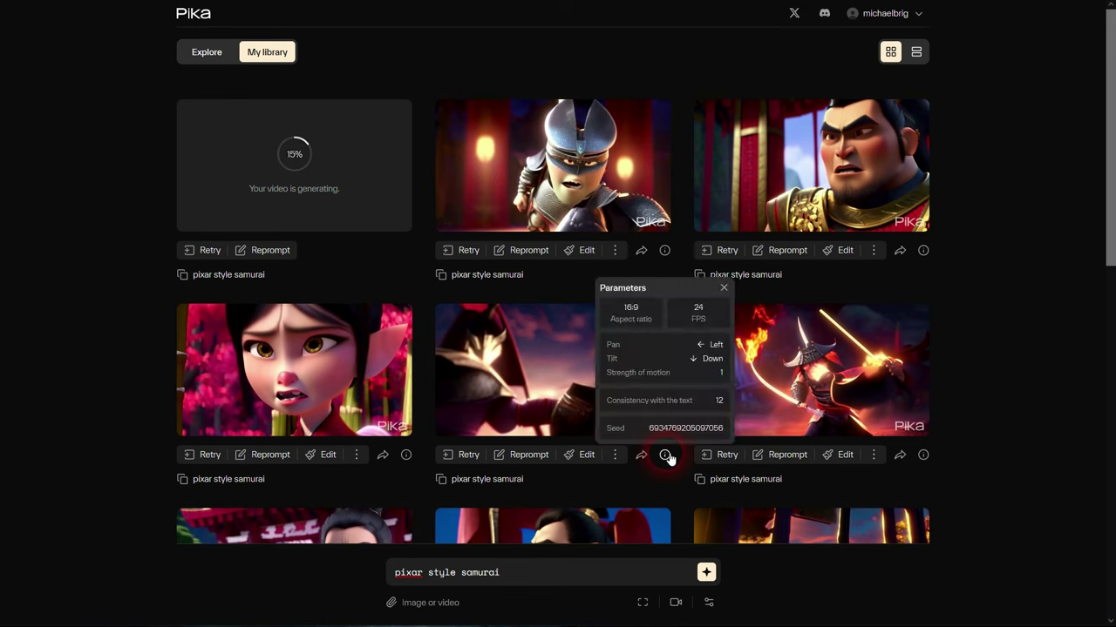
pyautogui.click(649, 472)
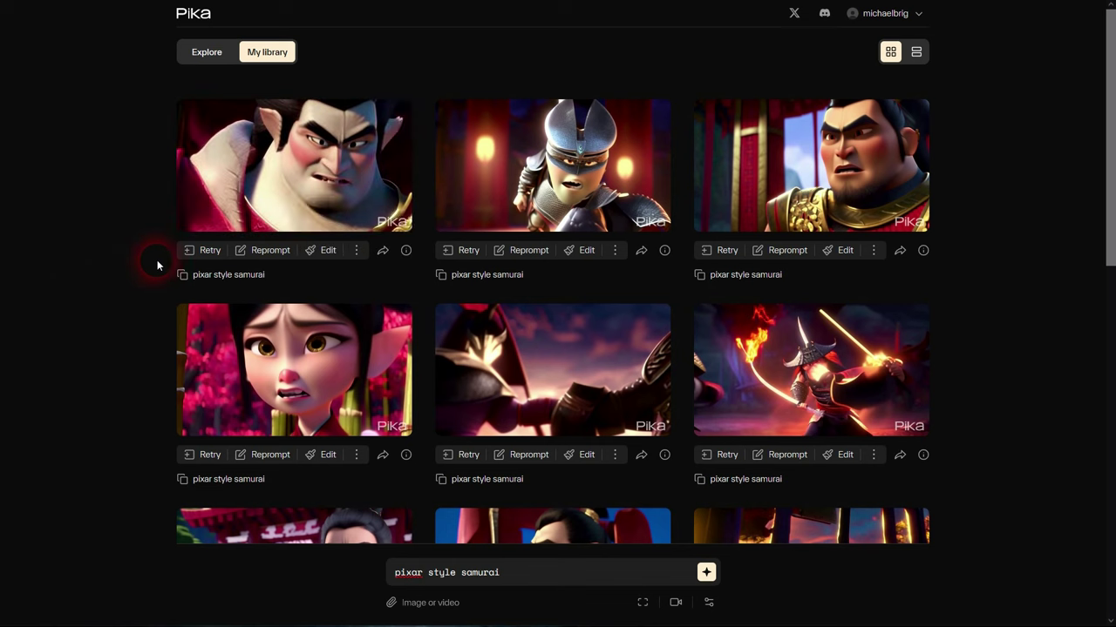
# Check the first clip's parameters, then scroll down to the cherry-blossom warrior clip
pyautogui.moveTo(343, 192)
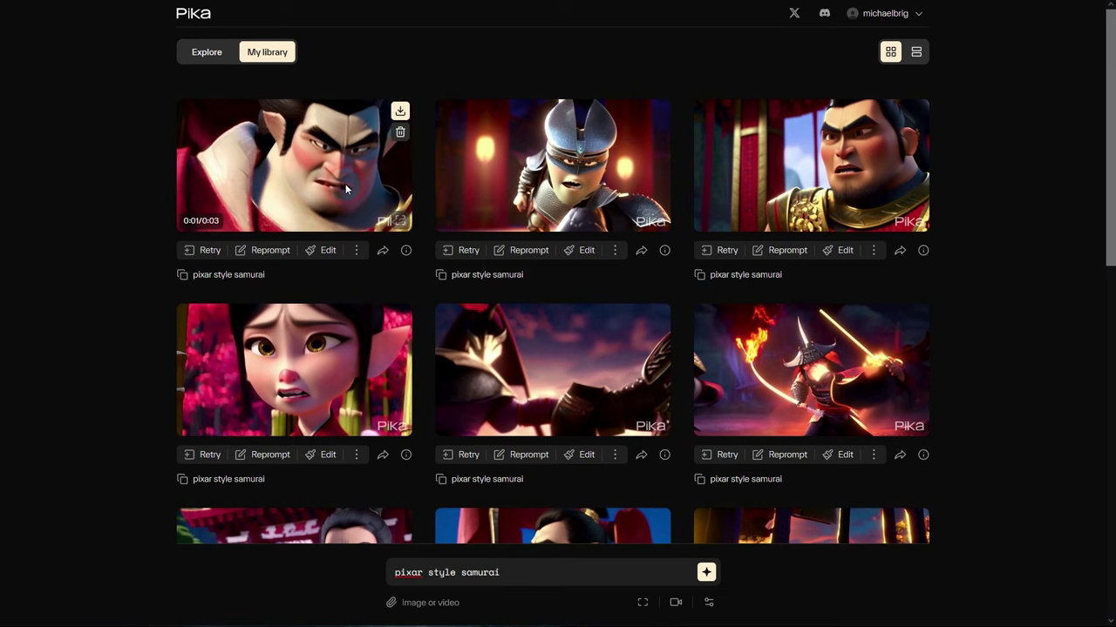
pyautogui.click(405, 253)
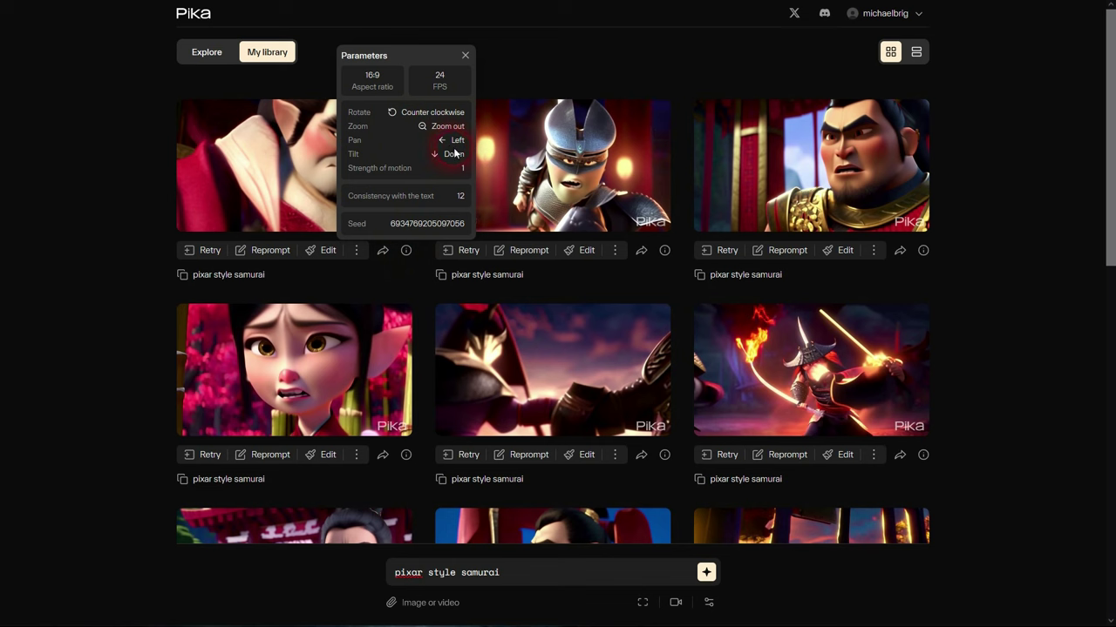
pyautogui.click(466, 55)
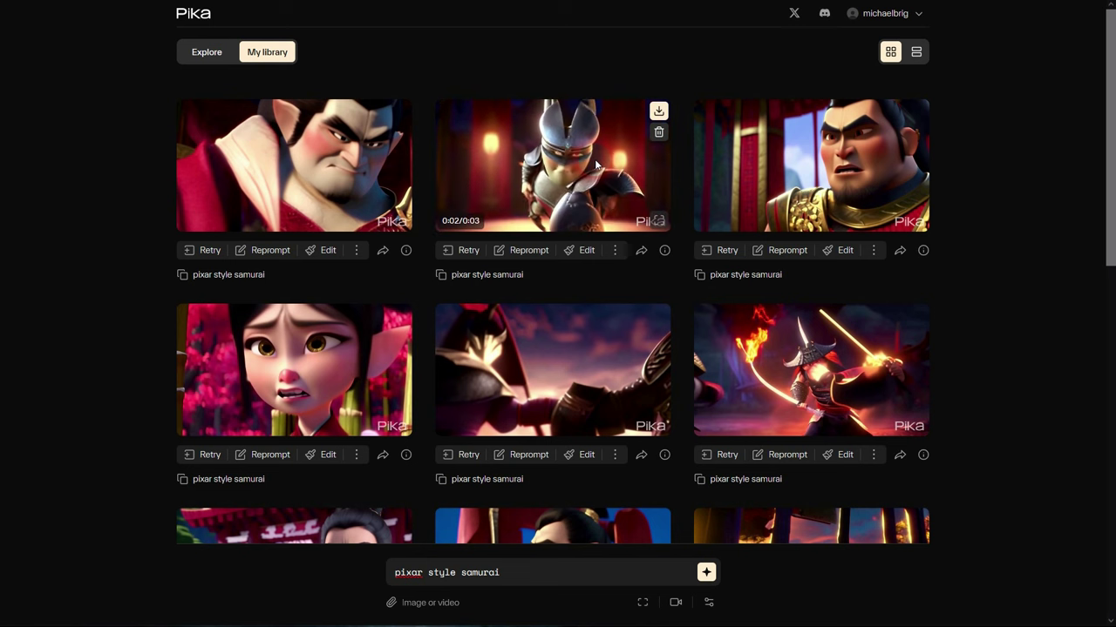
pyautogui.scroll(-5, 575, 164)
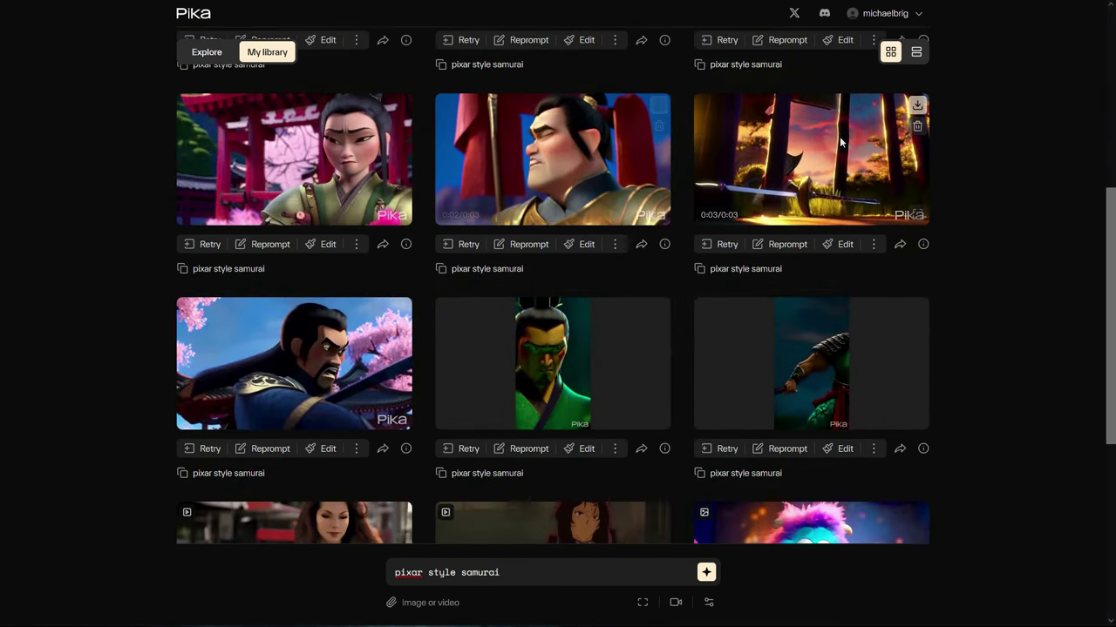
pyautogui.scroll(-1, 307, 383)
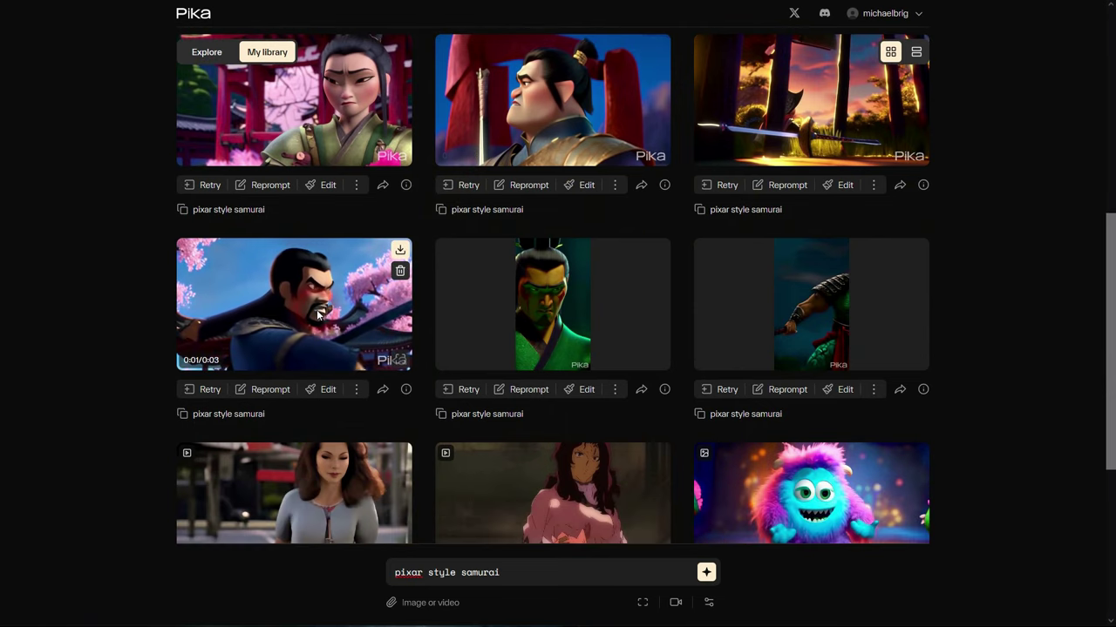
# Load the cherry-blossom samurai clip for editing and confirm its frame rate stays at 24 FPS
pyautogui.click(328, 393)
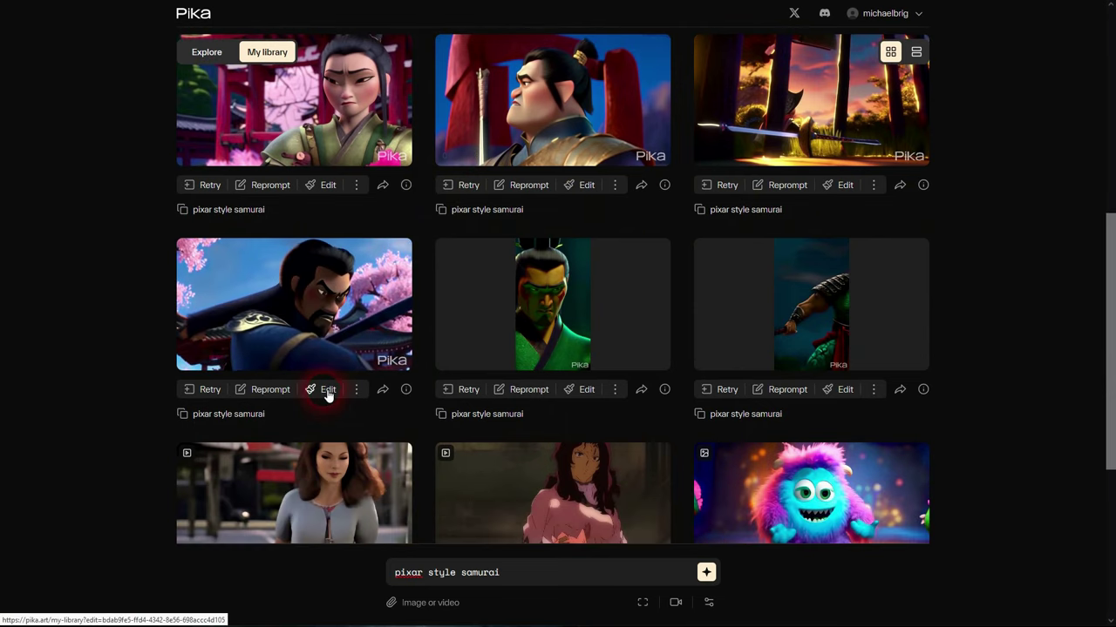
pyautogui.click(211, 392)
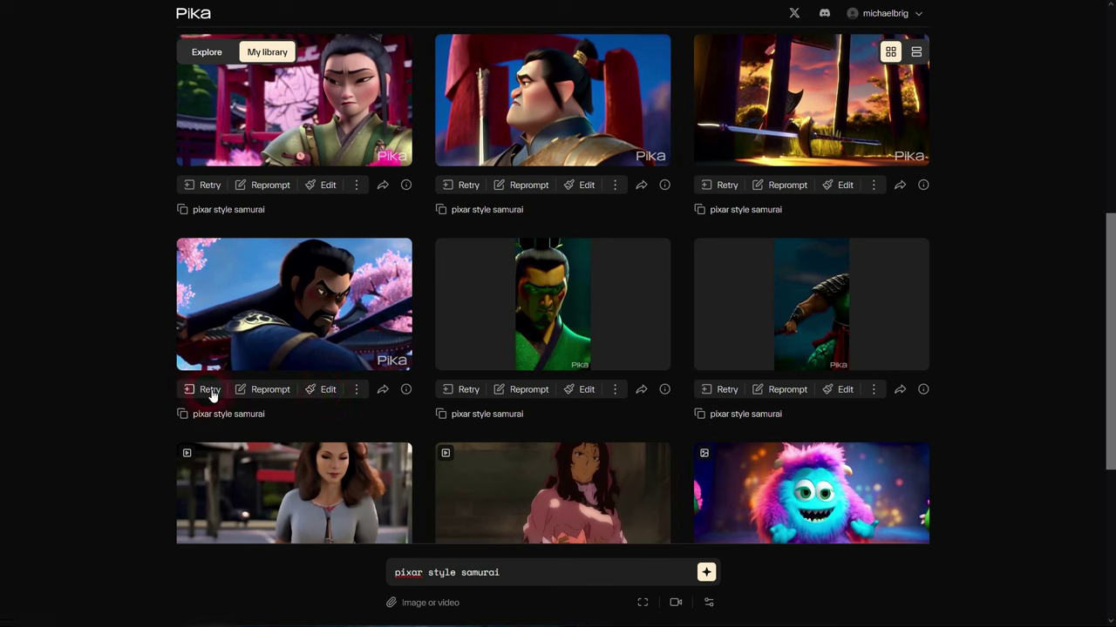
pyautogui.click(328, 392)
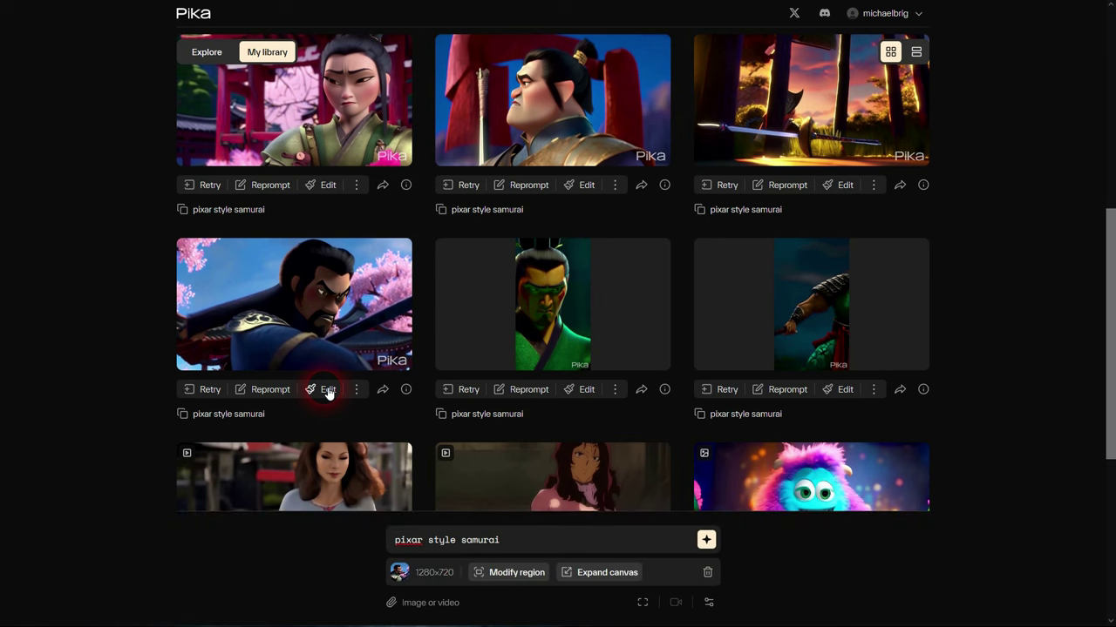
pyautogui.click(658, 587)
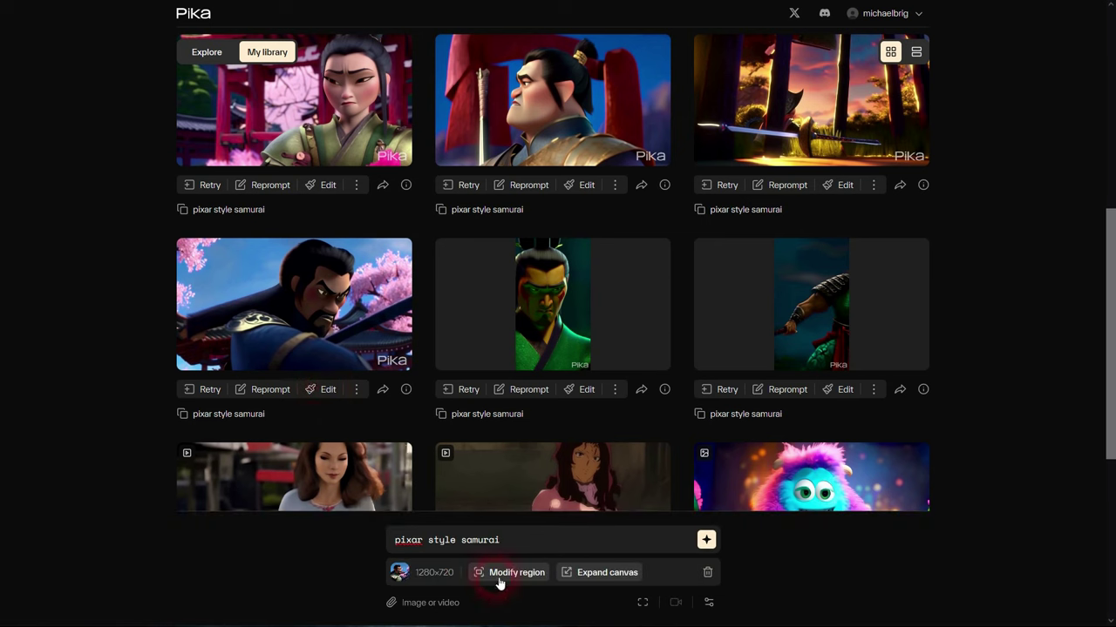
pyautogui.click(644, 603)
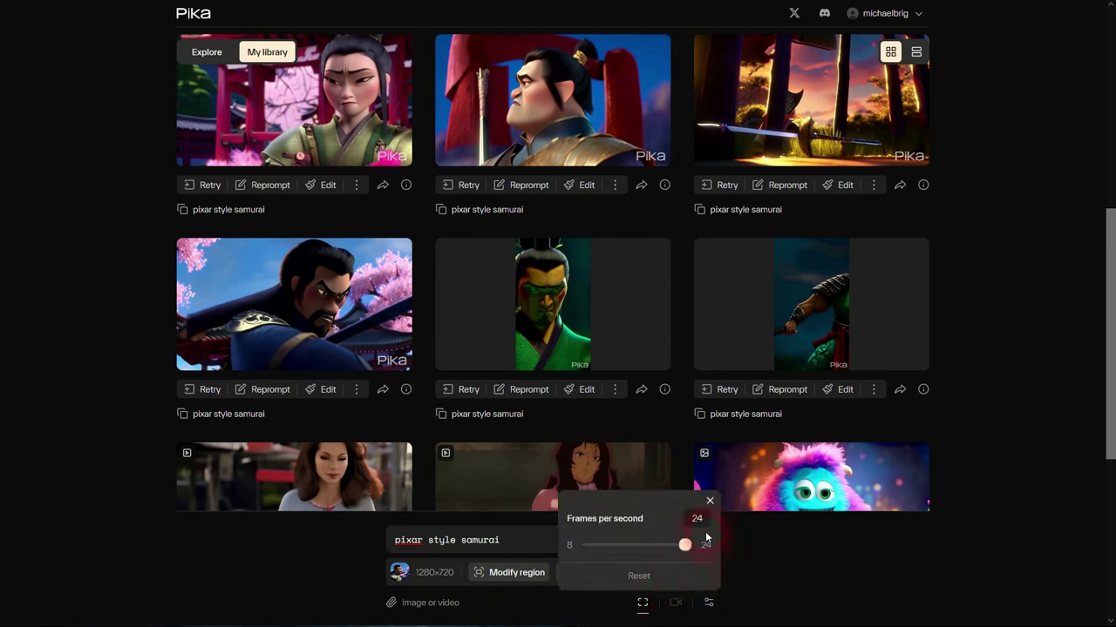
pyautogui.click(709, 501)
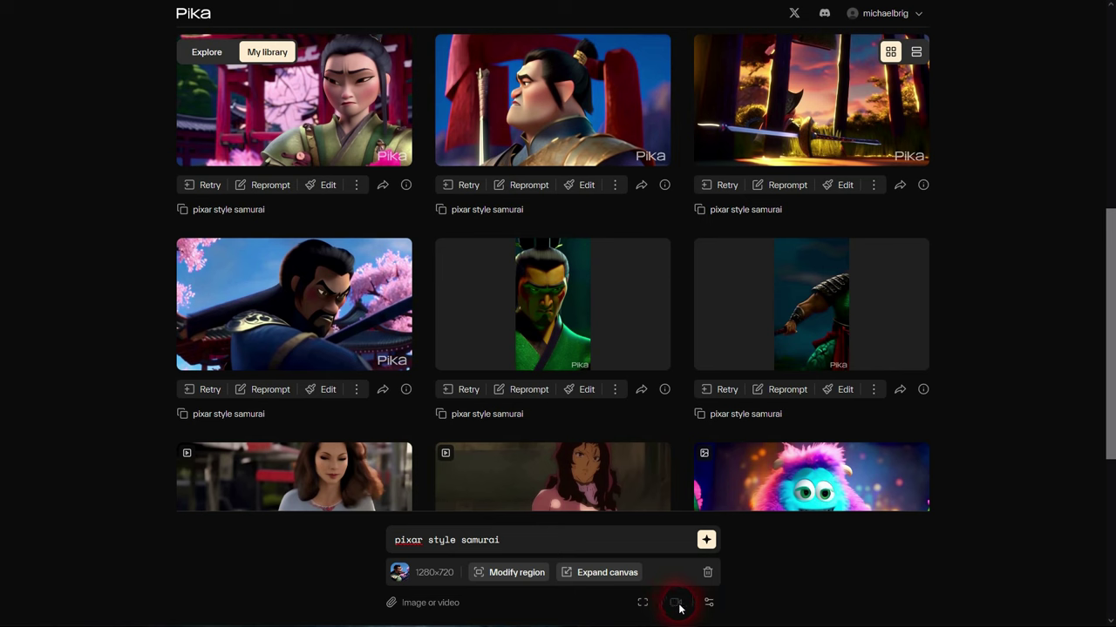
# Open the cherry-blossom clip's more-actions menu and dismiss it without choosing anything
pyautogui.click(357, 391)
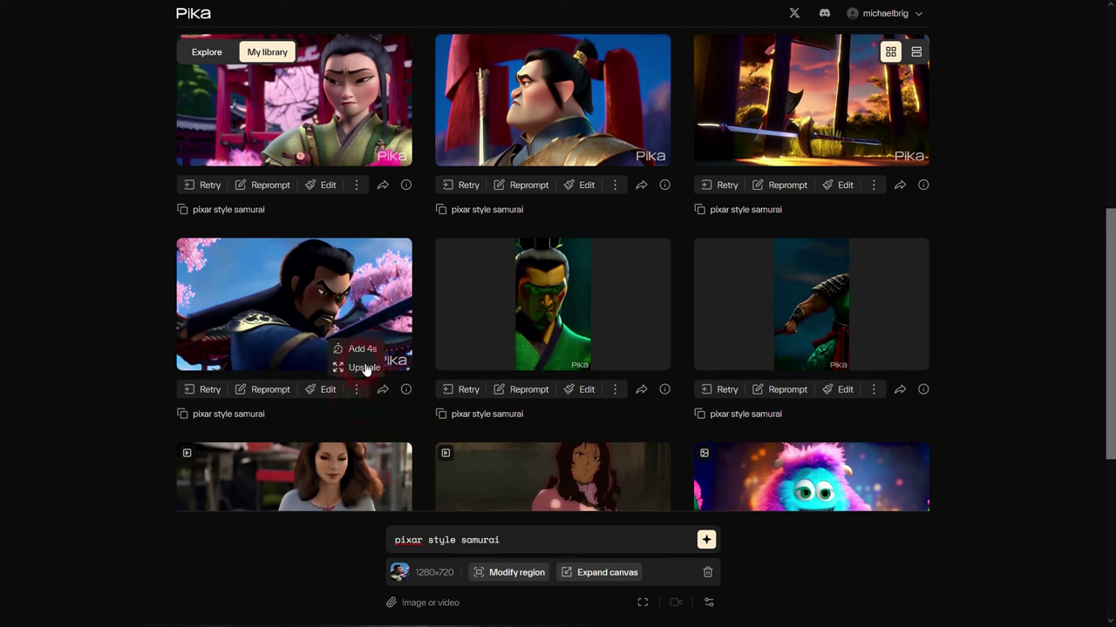
pyautogui.click(380, 414)
pyautogui.click(375, 417)
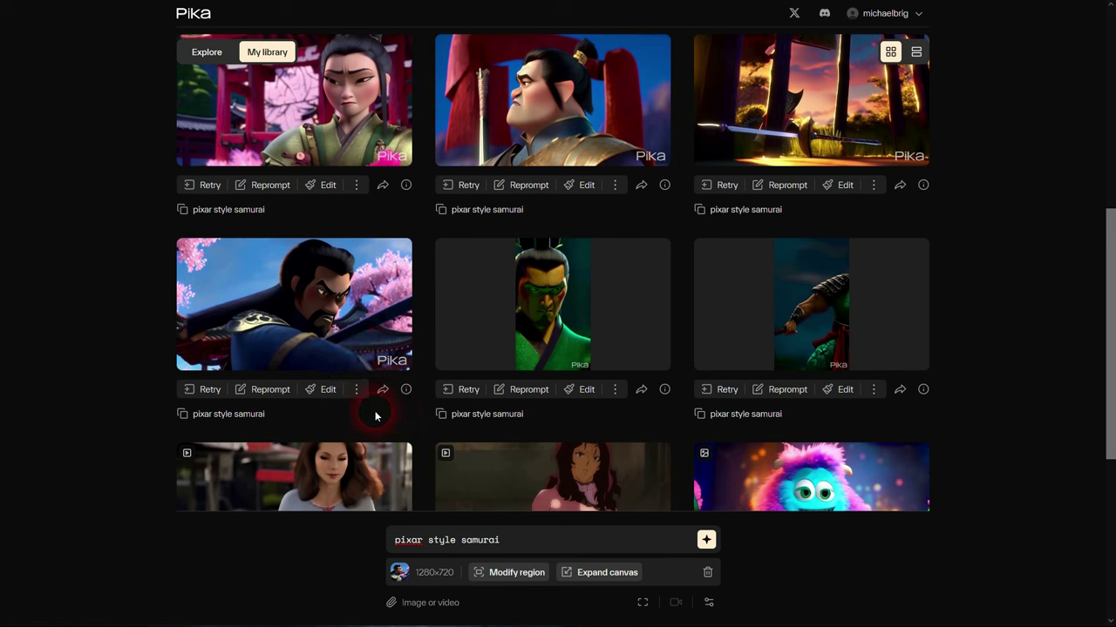
# Load the cherry-blossom clip for reprompting and look over the advanced settings, including seed
pyautogui.click(265, 391)
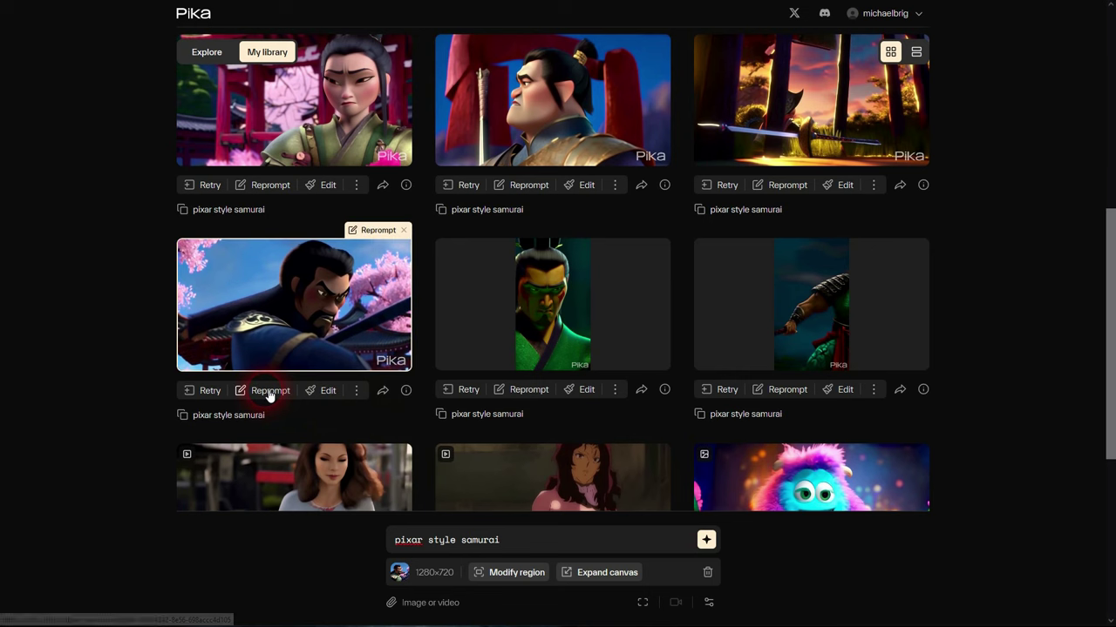
pyautogui.click(708, 602)
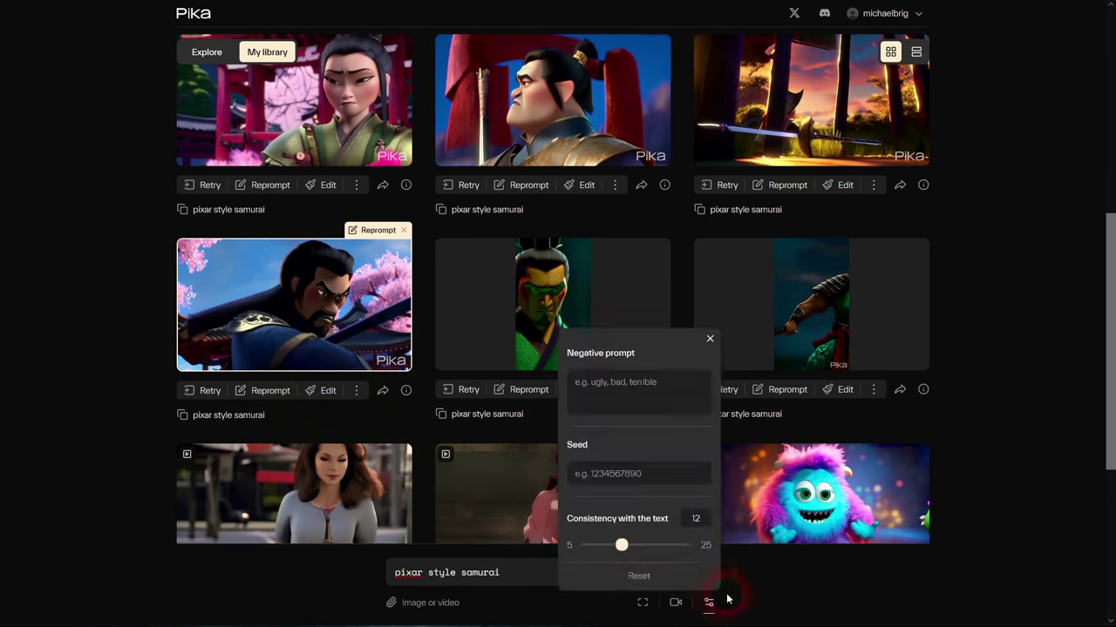
pyautogui.click(645, 475)
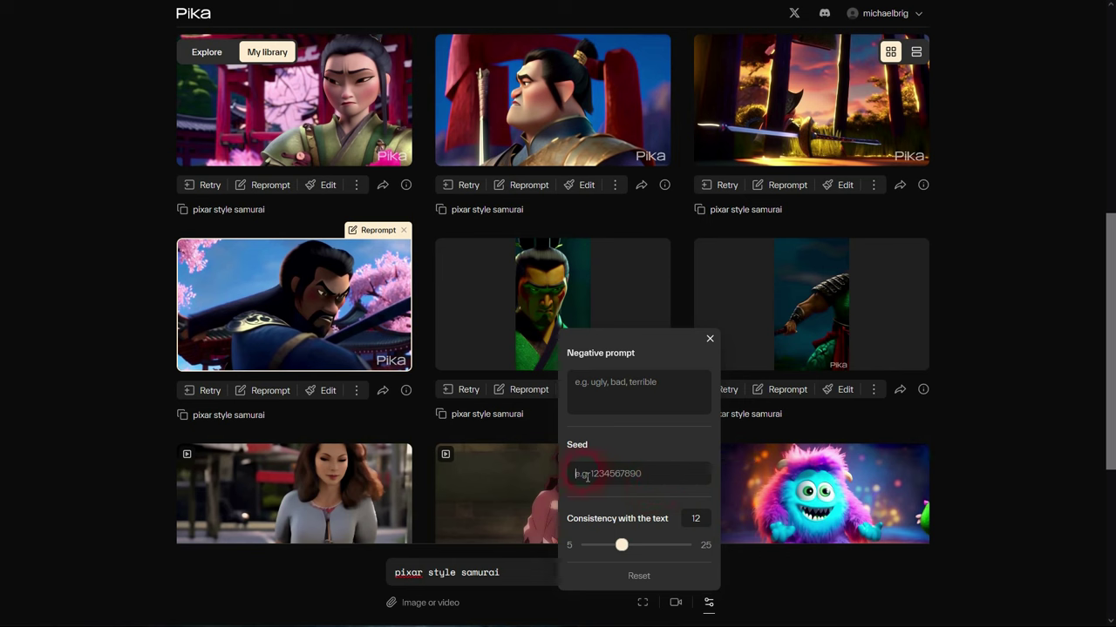
pyautogui.click(709, 340)
pyautogui.click(646, 558)
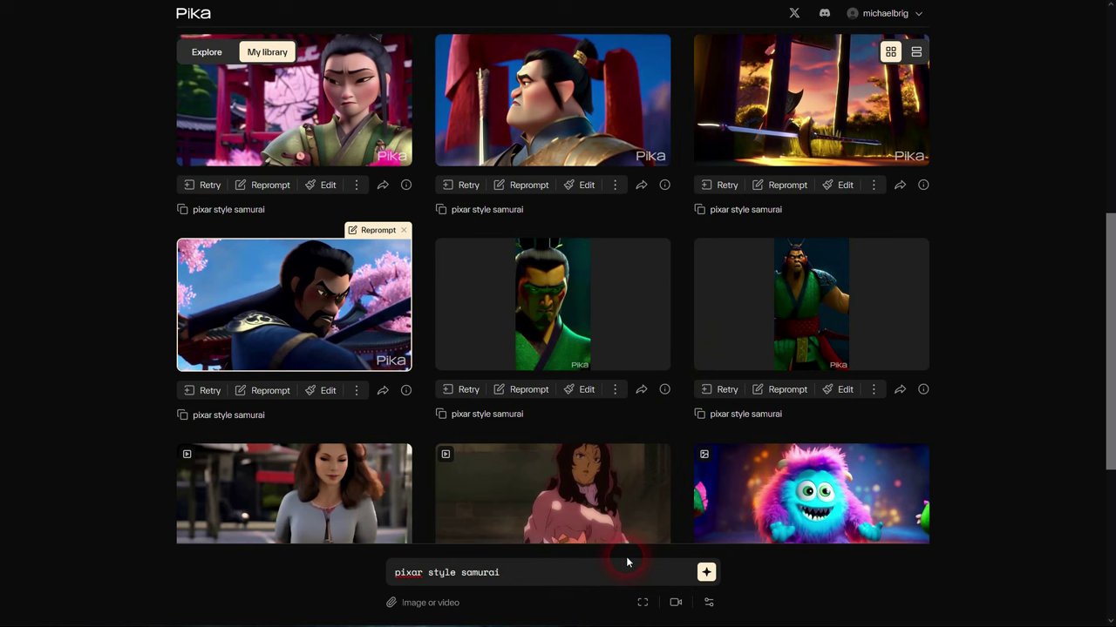
# In the camera motion controls, raise strength of motion to 4
pyautogui.click(646, 601)
pyautogui.click(675, 602)
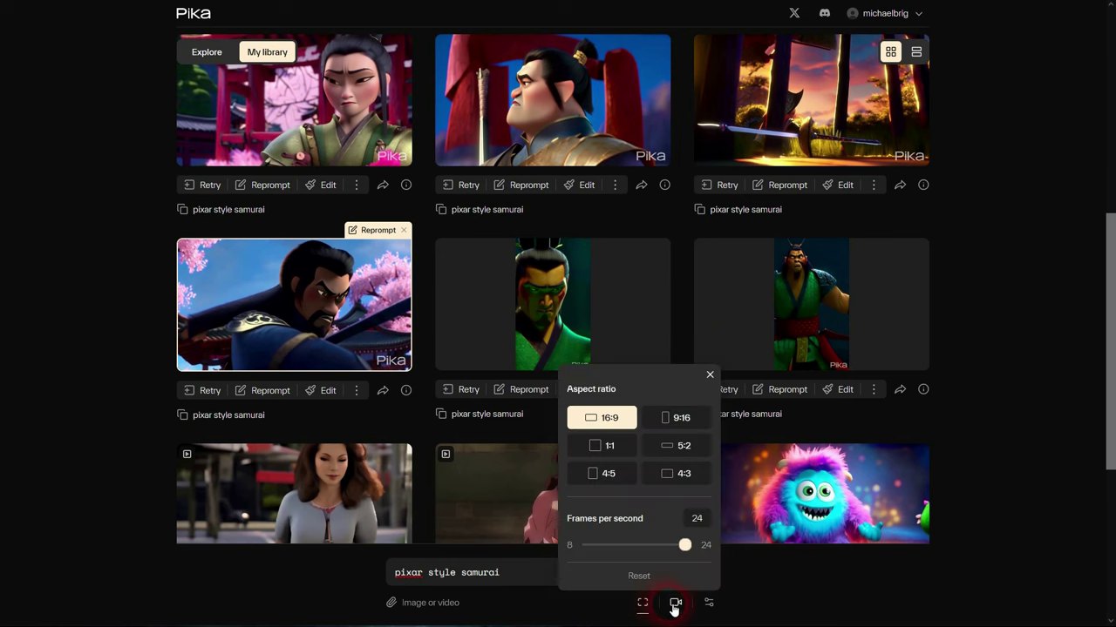
pyautogui.click(710, 606)
pyautogui.click(616, 547)
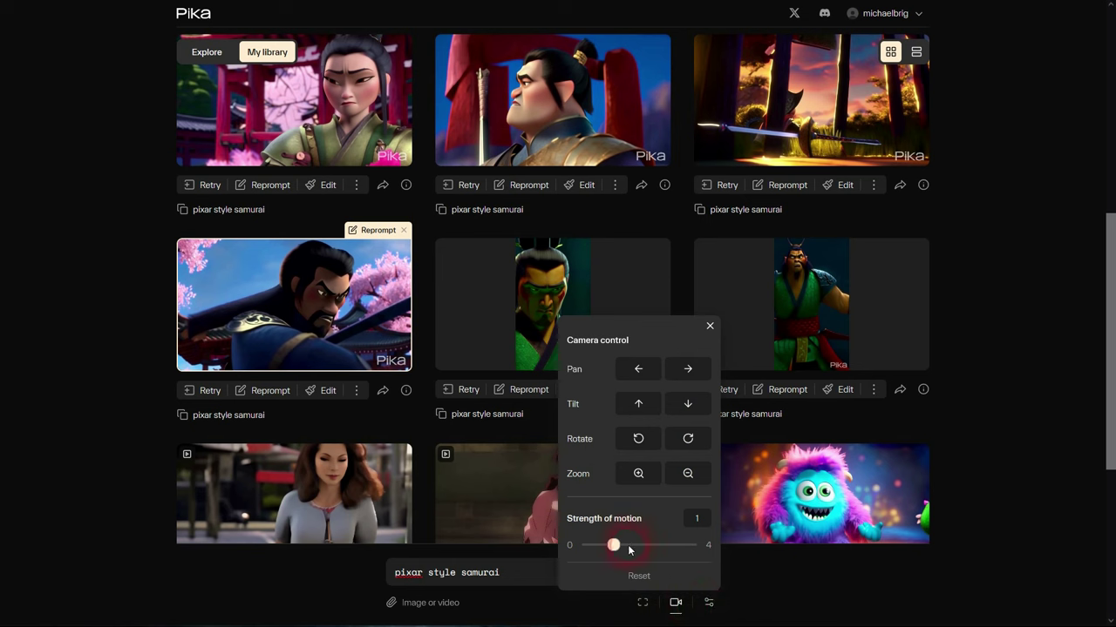
pyautogui.moveTo(628, 547); pyautogui.dragTo(699, 547)
pyautogui.click(643, 503)
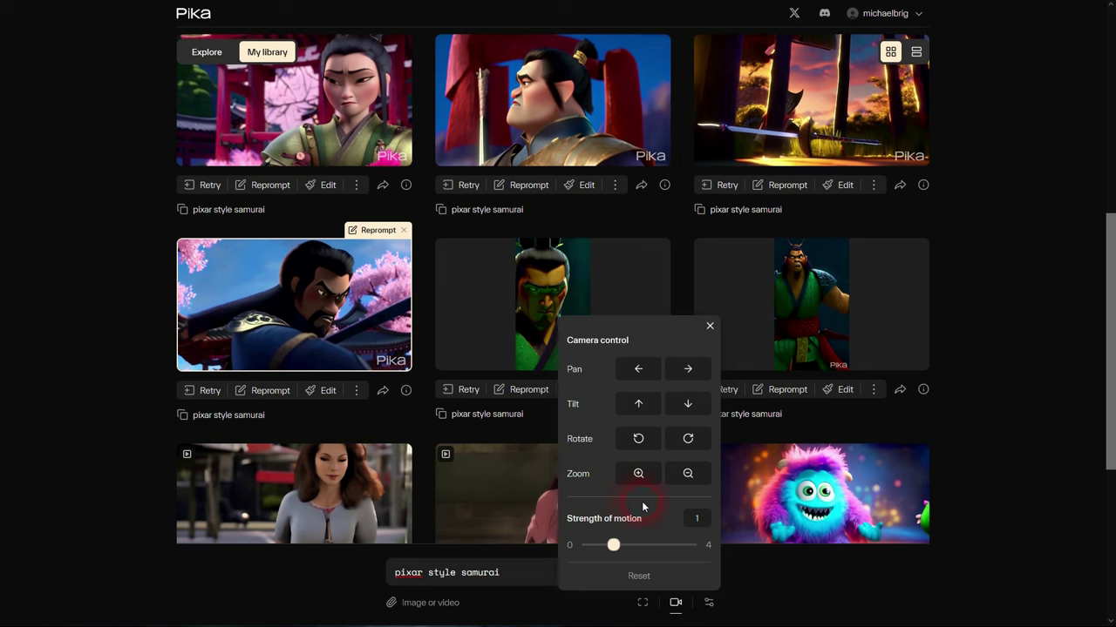
# Try consistency with the text at 24, return it to 12, and close the settings
pyautogui.click(710, 327)
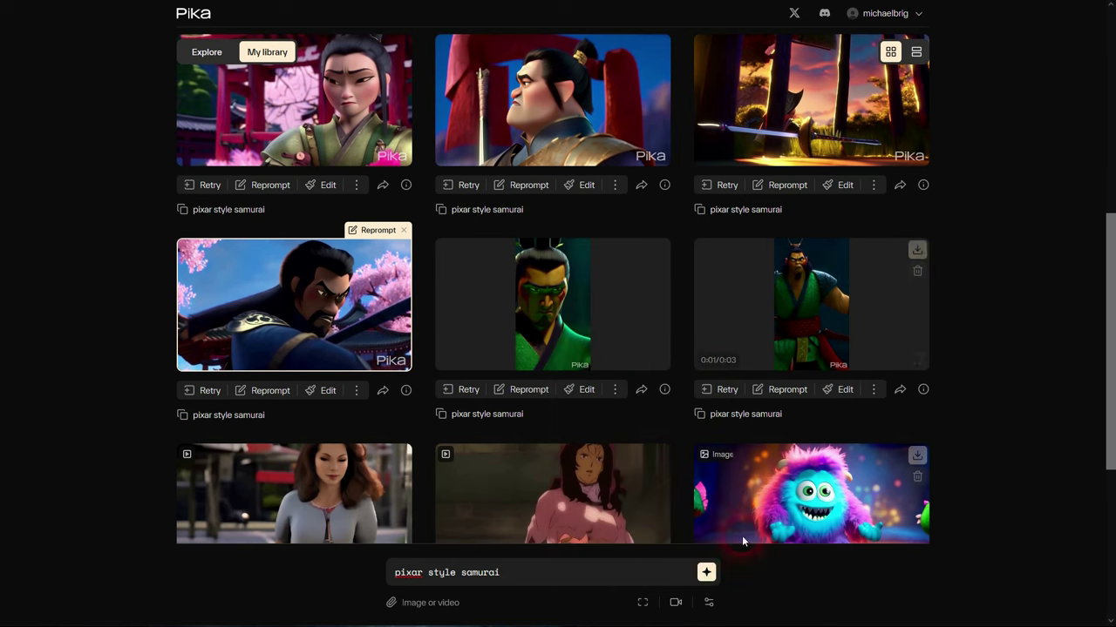
pyautogui.click(708, 602)
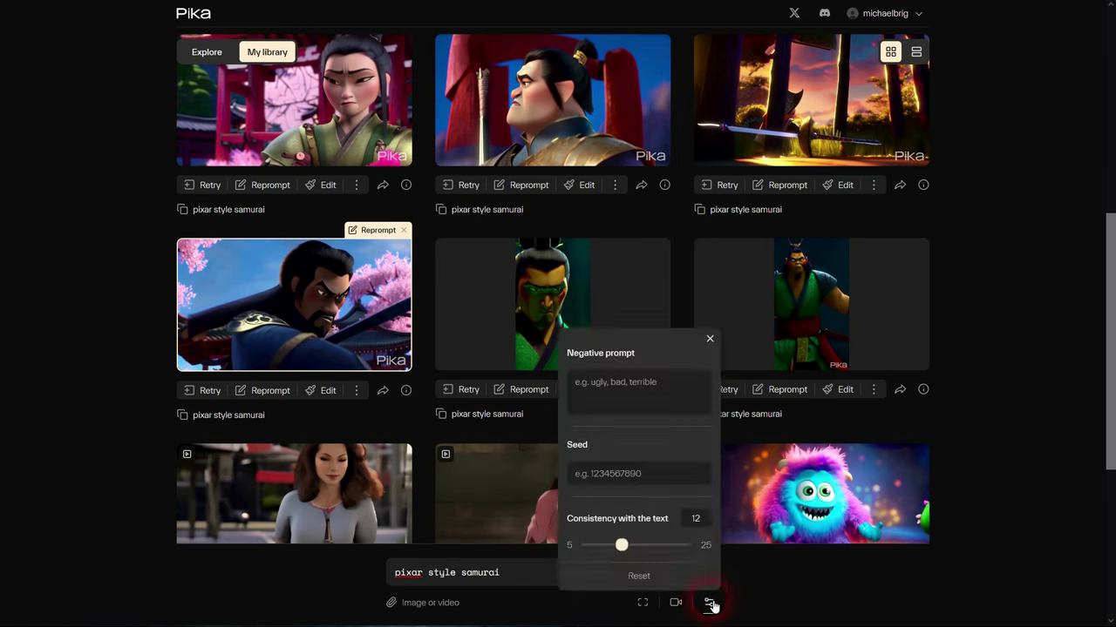
pyautogui.moveTo(622, 546)
pyautogui.mouseDown()
pyautogui.moveTo(686, 548)
pyautogui.moveTo(631, 549)
pyautogui.mouseUp()
pyautogui.moveTo(627, 547); pyautogui.dragTo(623, 547)
pyautogui.click(711, 339)
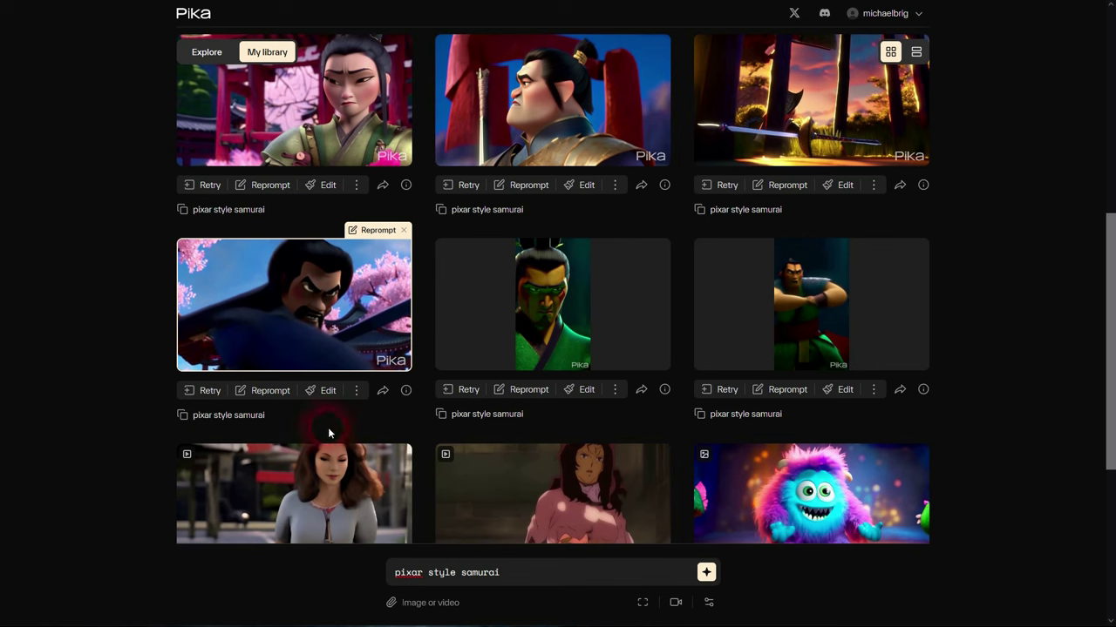
pyautogui.click(356, 393)
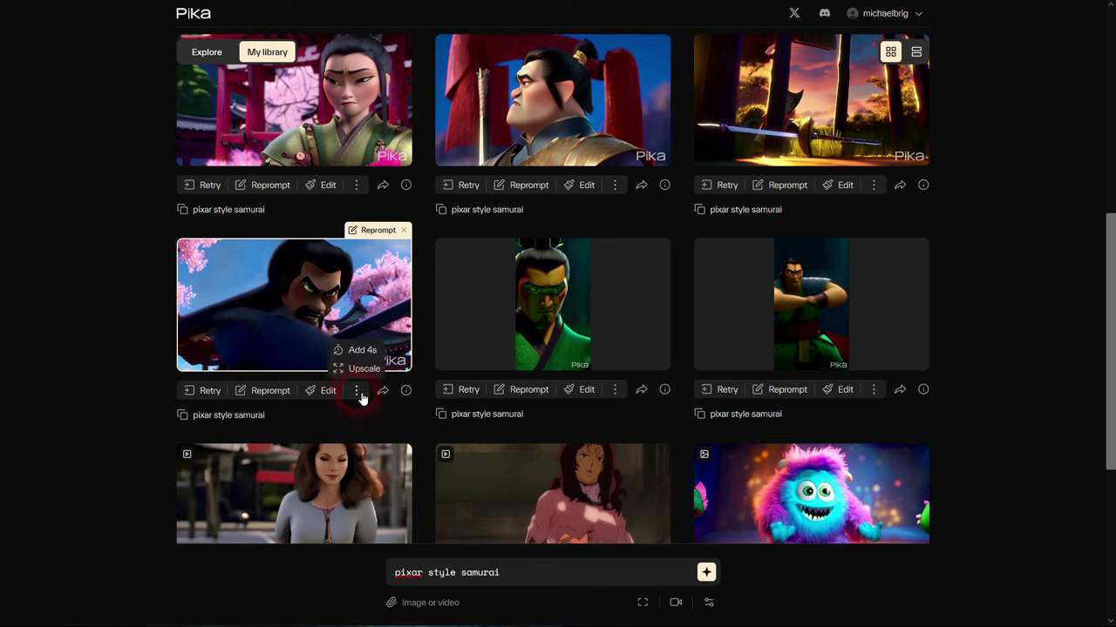
pyautogui.click(361, 353)
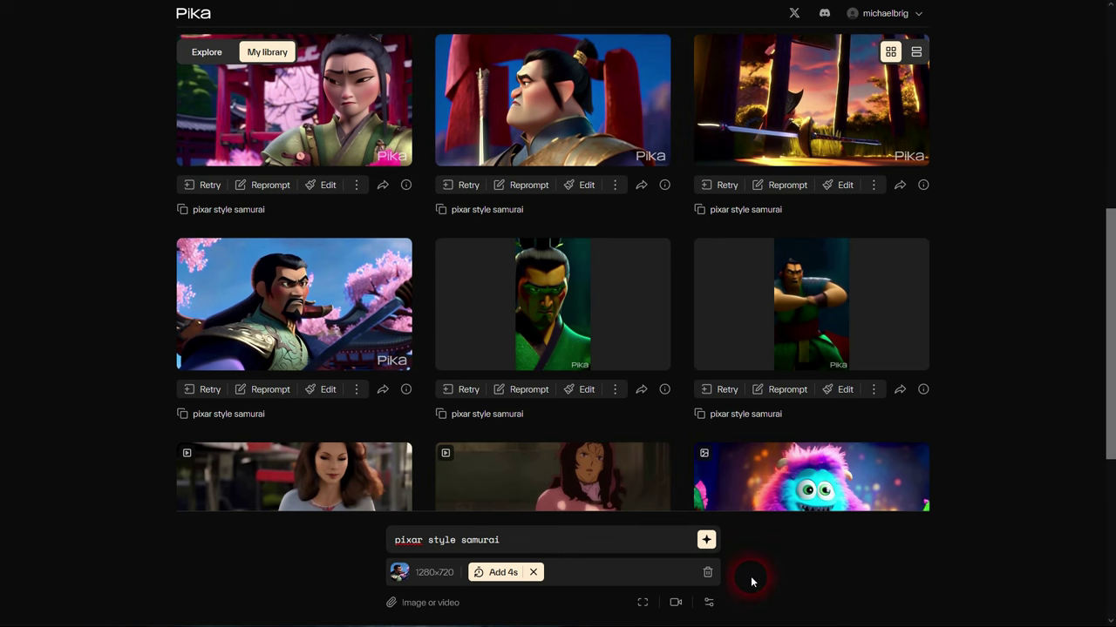
pyautogui.click(706, 539)
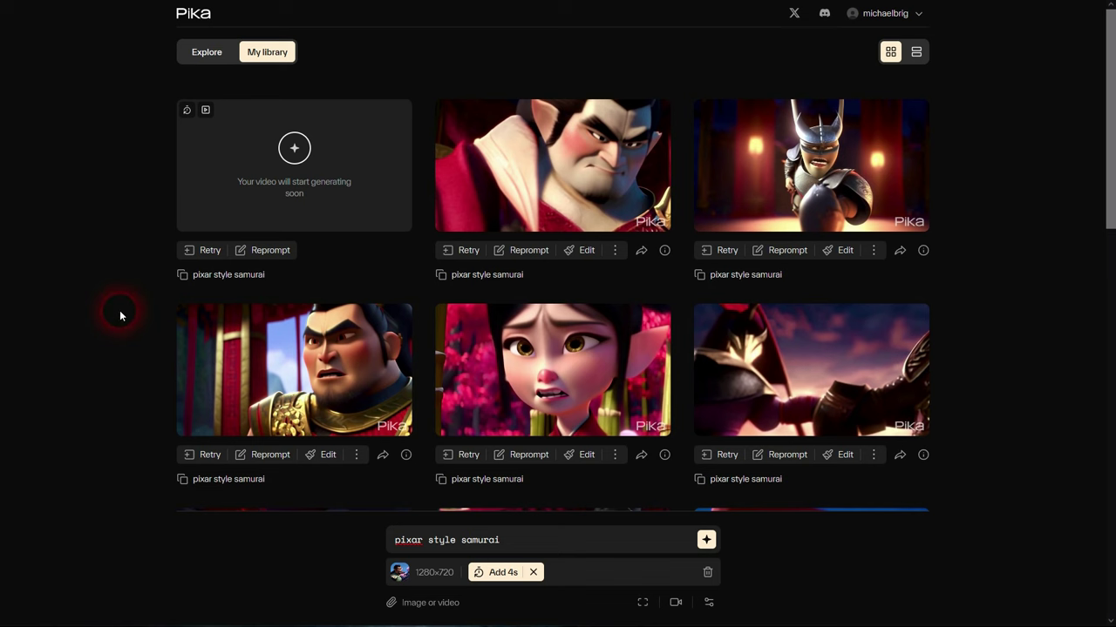
pyautogui.scroll(-3, 118, 318)
pyautogui.scroll(-7, 131, 318)
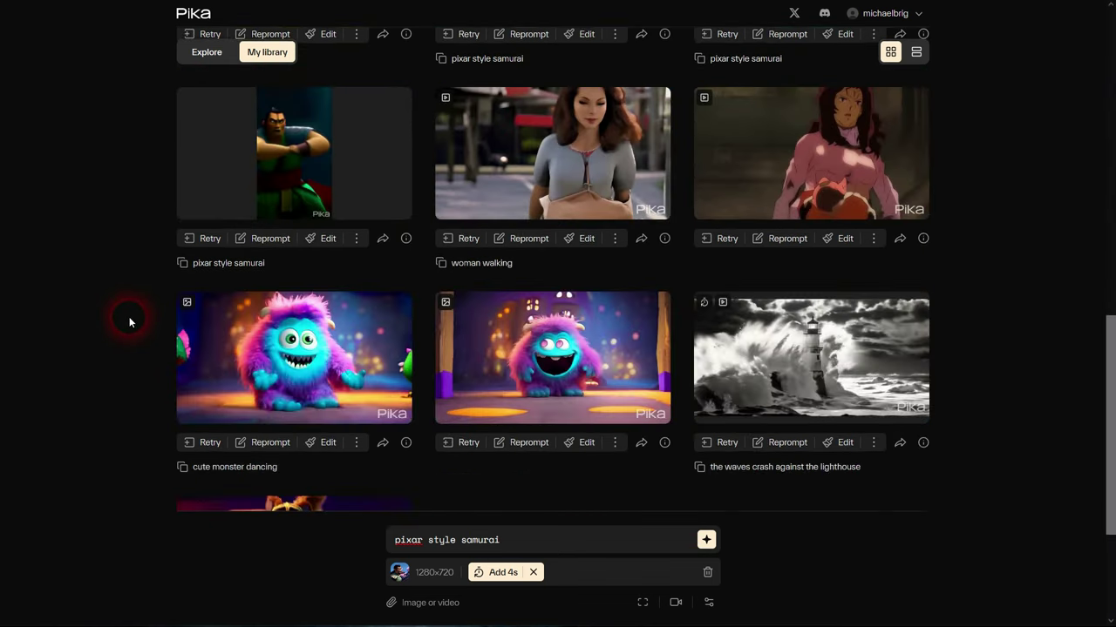
pyautogui.scroll(3, 129, 315)
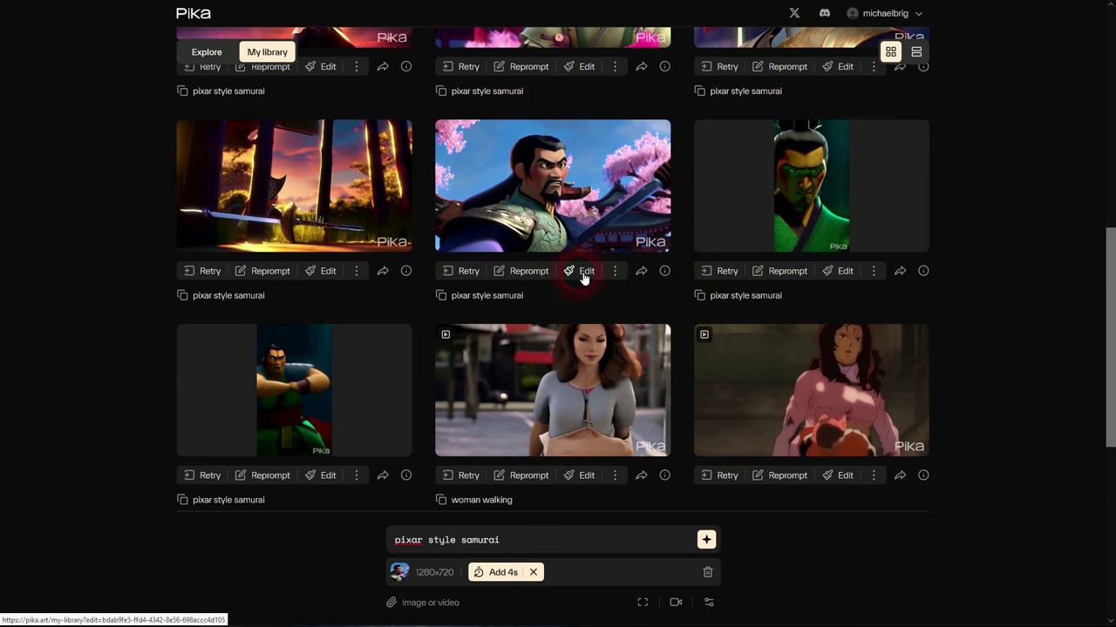
pyautogui.click(582, 275)
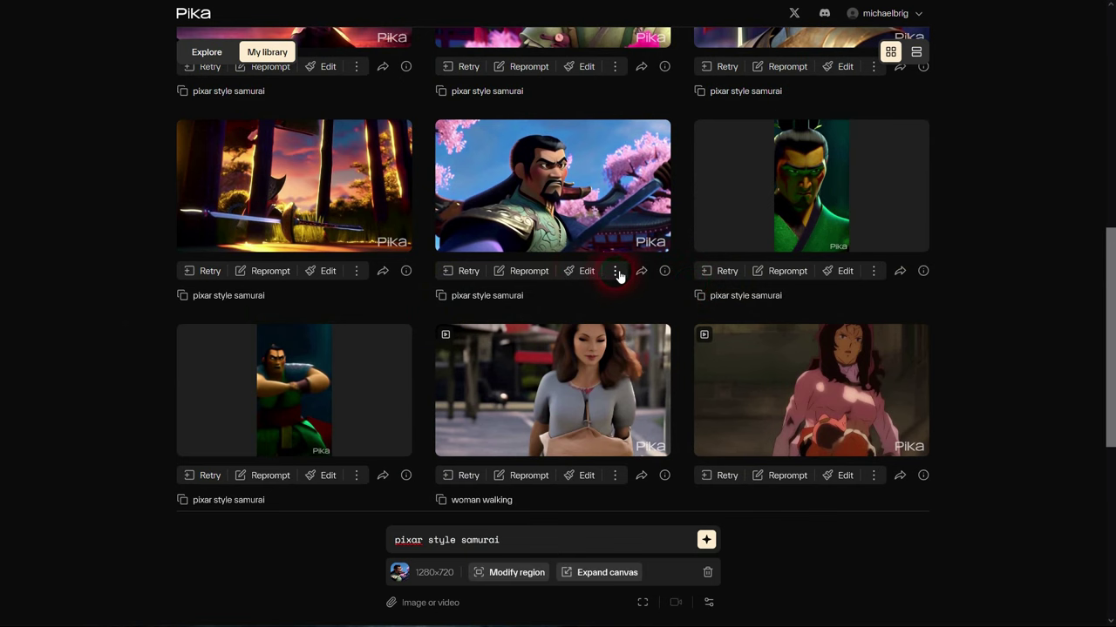
pyautogui.click(617, 274)
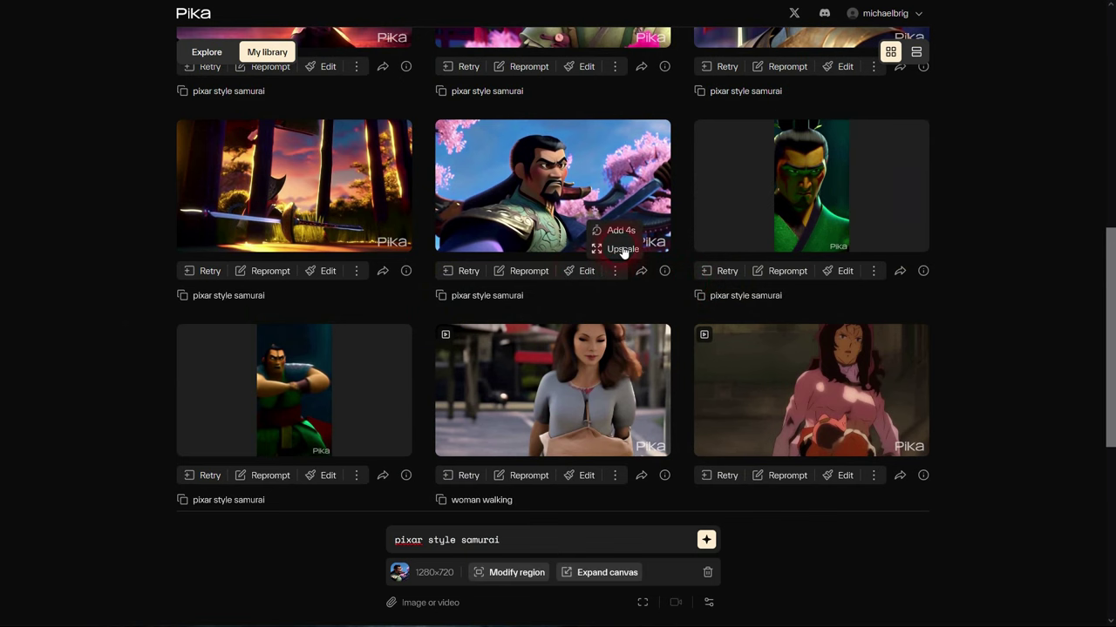
pyautogui.click(622, 250)
pyautogui.scroll(3, 990, 274)
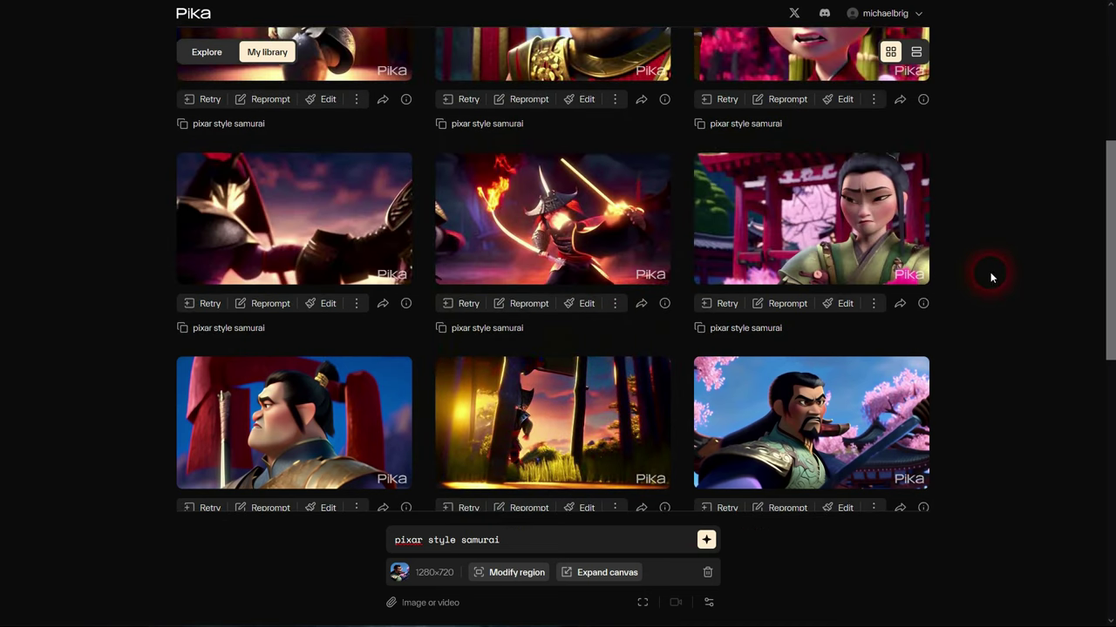
pyautogui.scroll(5, 990, 277)
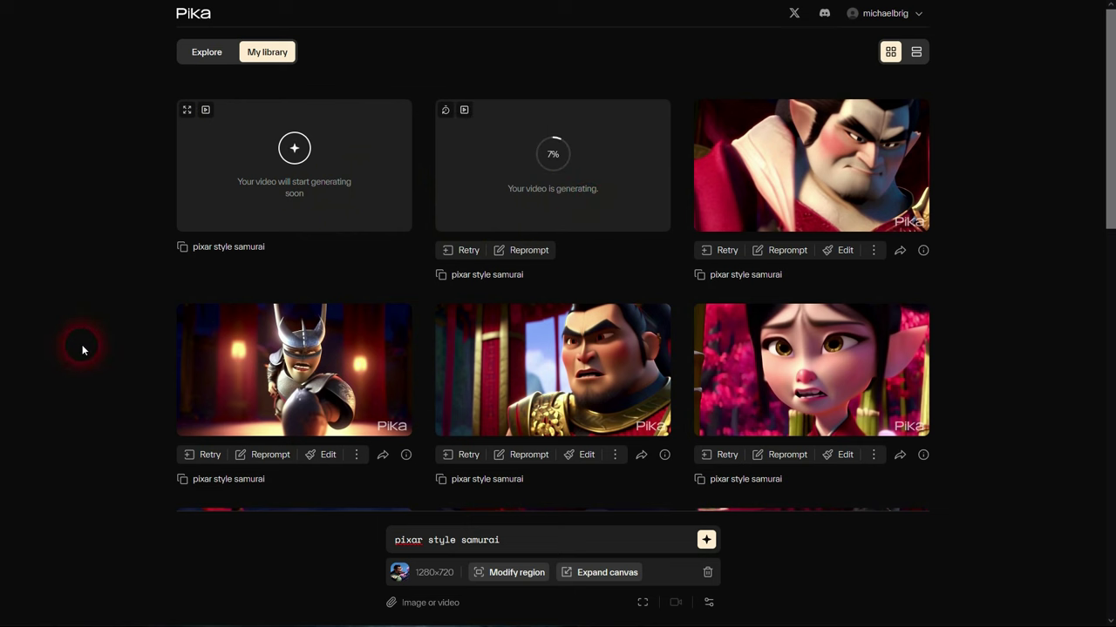
pyautogui.scroll(-10, 89, 353)
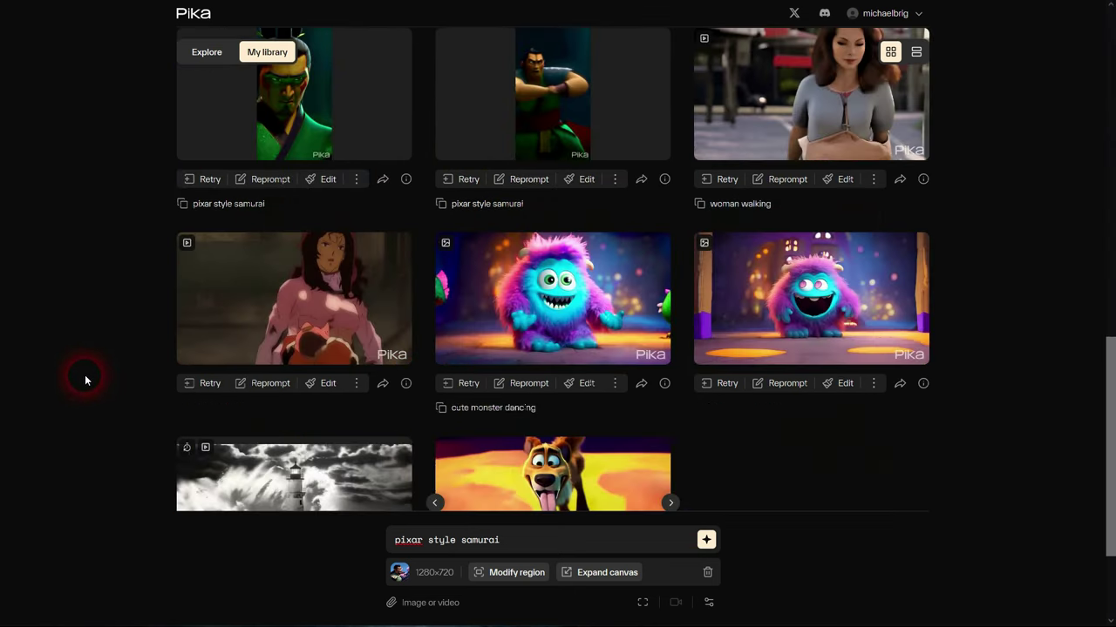
pyautogui.scroll(4, 85, 374)
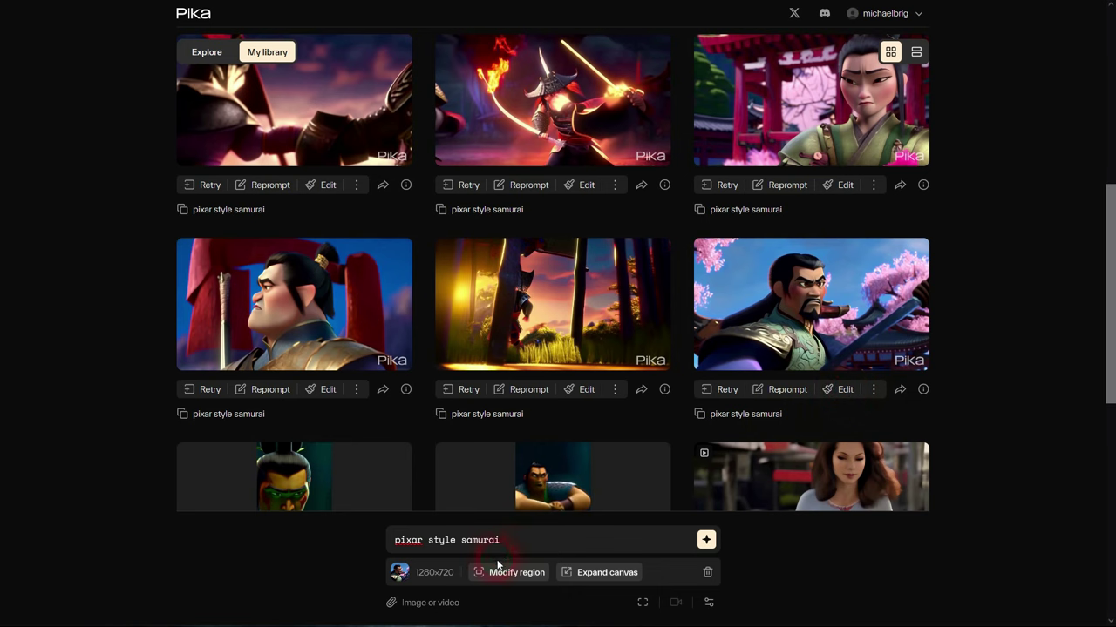
# Try 16:9, 9:16, 1:1 and 4:5 canvas shapes before settling on 5:2
pyautogui.click(595, 575)
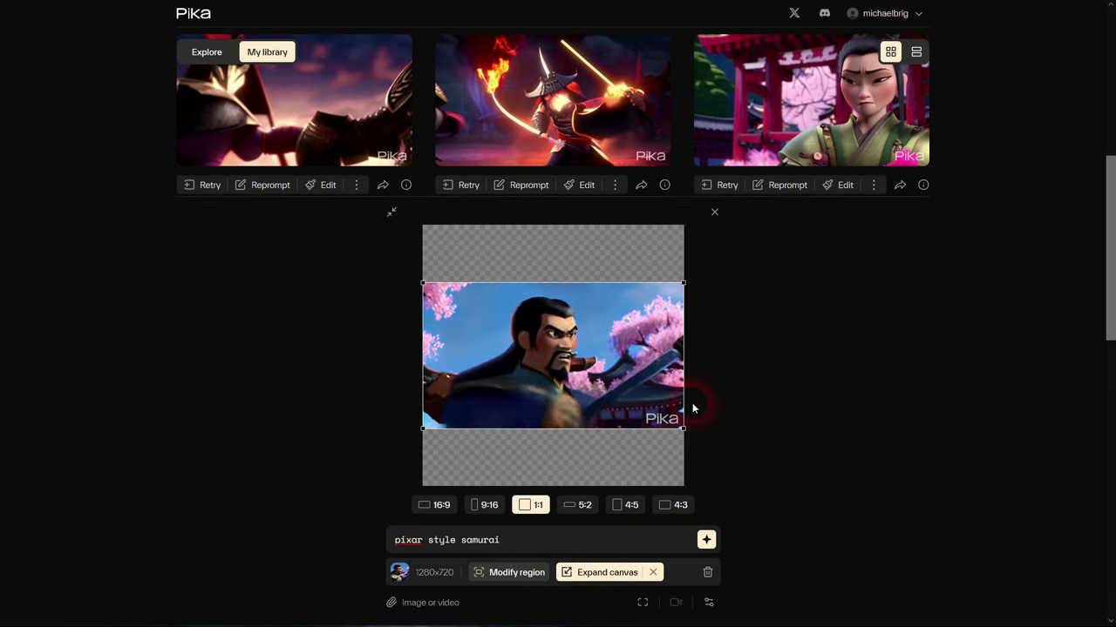
pyautogui.click(437, 514)
pyautogui.click(493, 508)
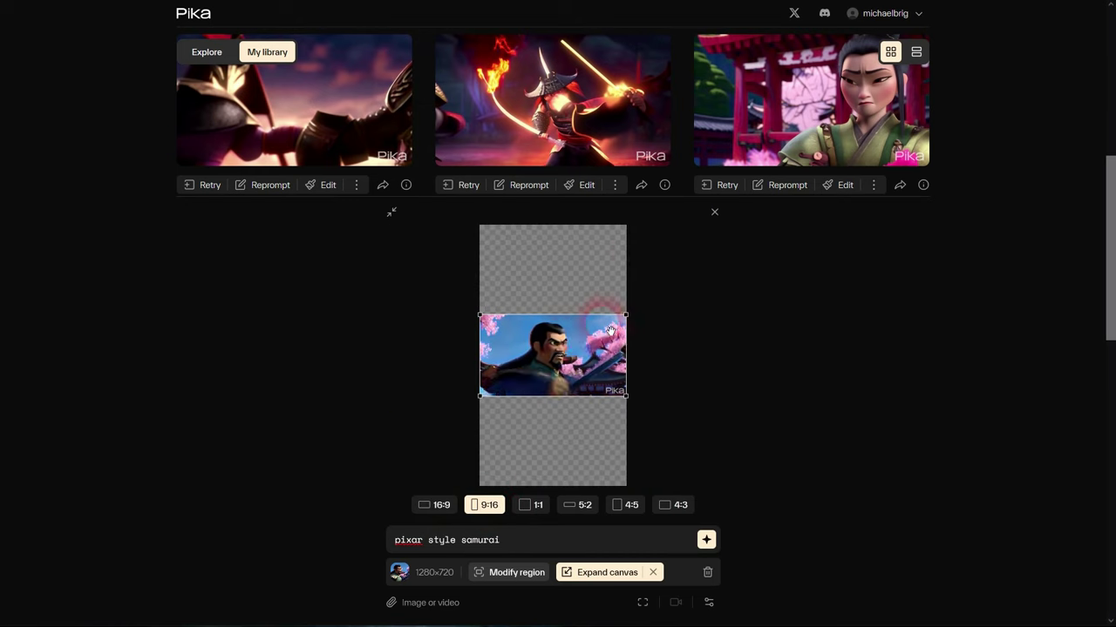
pyautogui.click(532, 507)
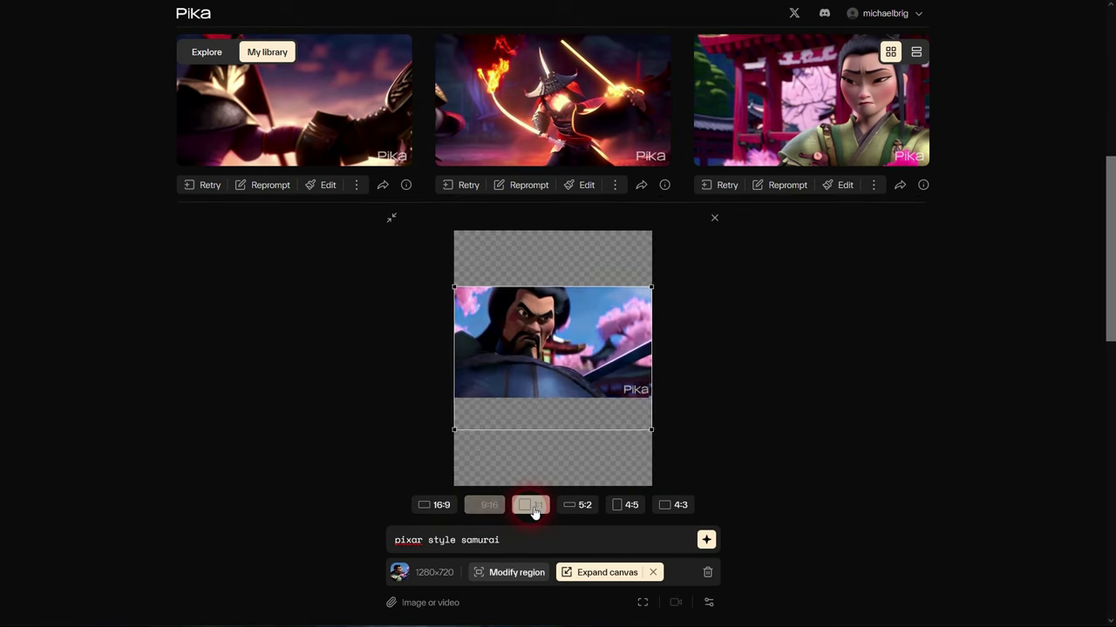
pyautogui.click(580, 505)
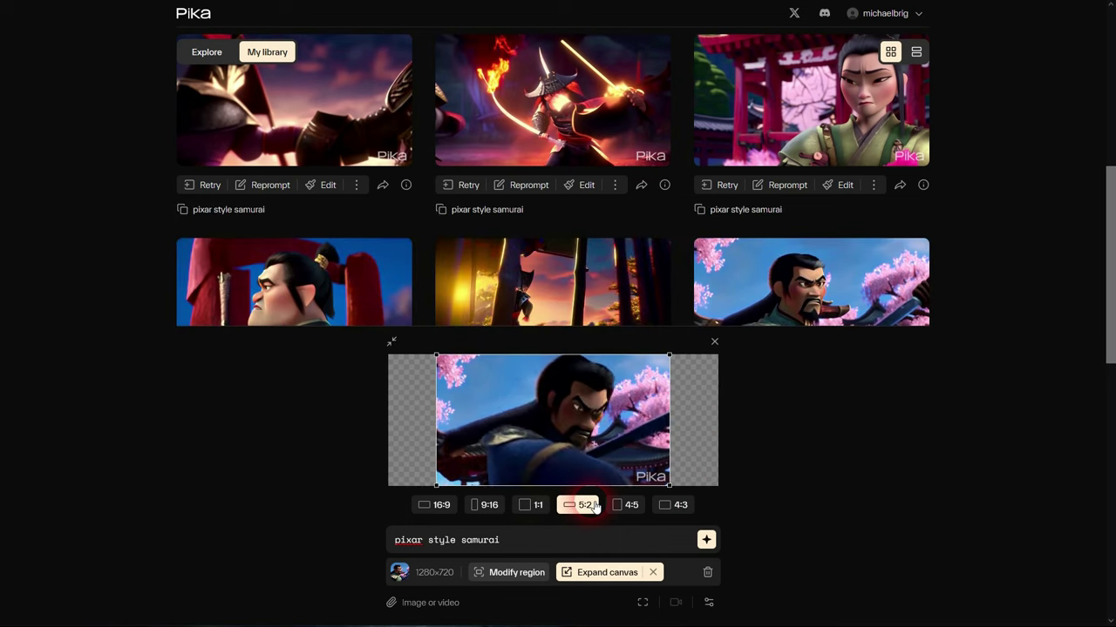
pyautogui.click(630, 508)
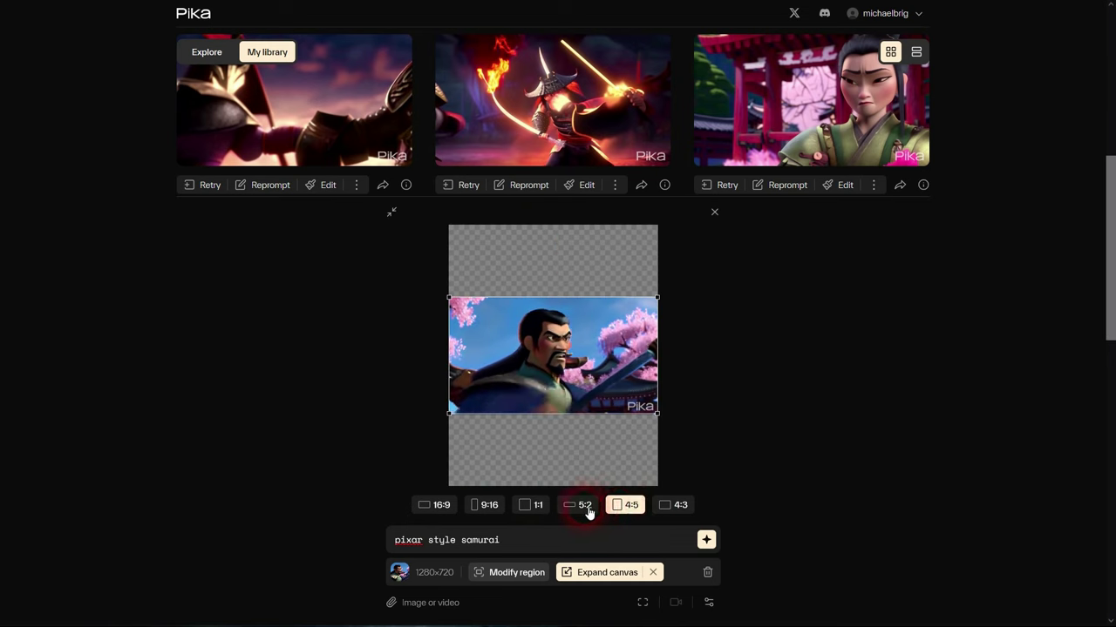
pyautogui.click(586, 511)
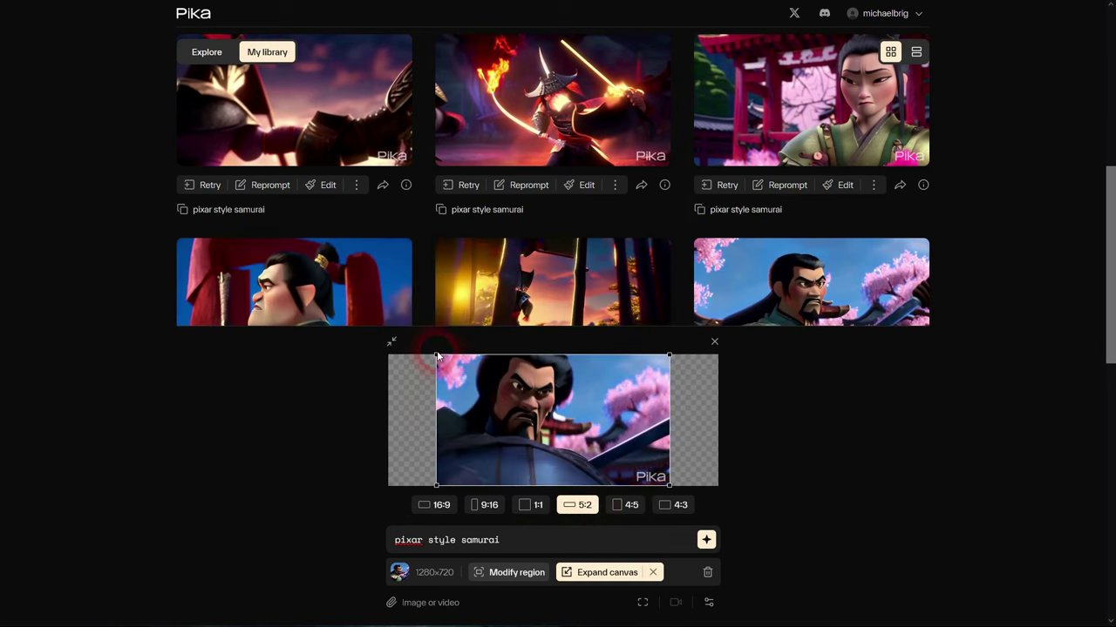
# Shrink the clip, move it up and left on the canvas, and generate
pyautogui.moveTo(439, 357); pyautogui.dragTo(463, 368)
pyautogui.moveTo(555, 422); pyautogui.dragTo(546, 416)
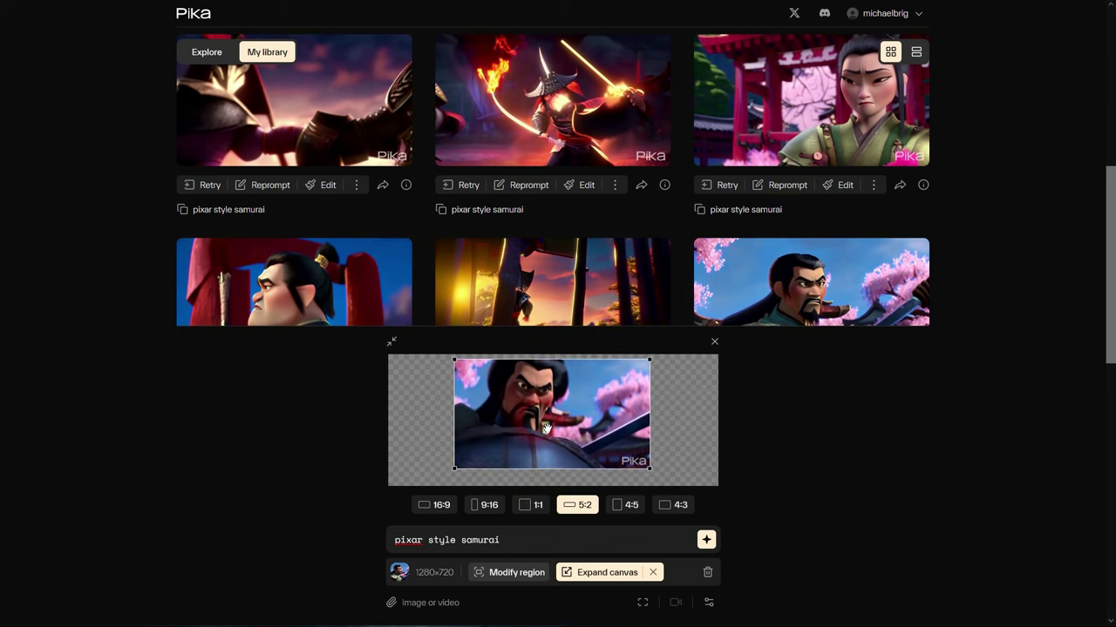
pyautogui.moveTo(547, 431); pyautogui.dragTo(546, 421)
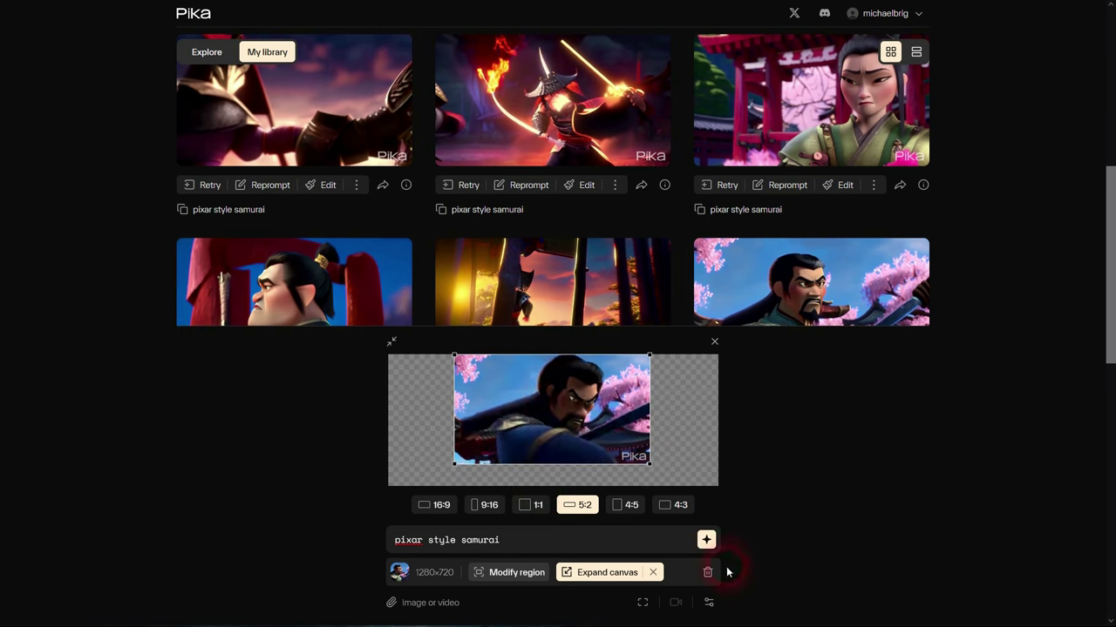
pyautogui.click(706, 541)
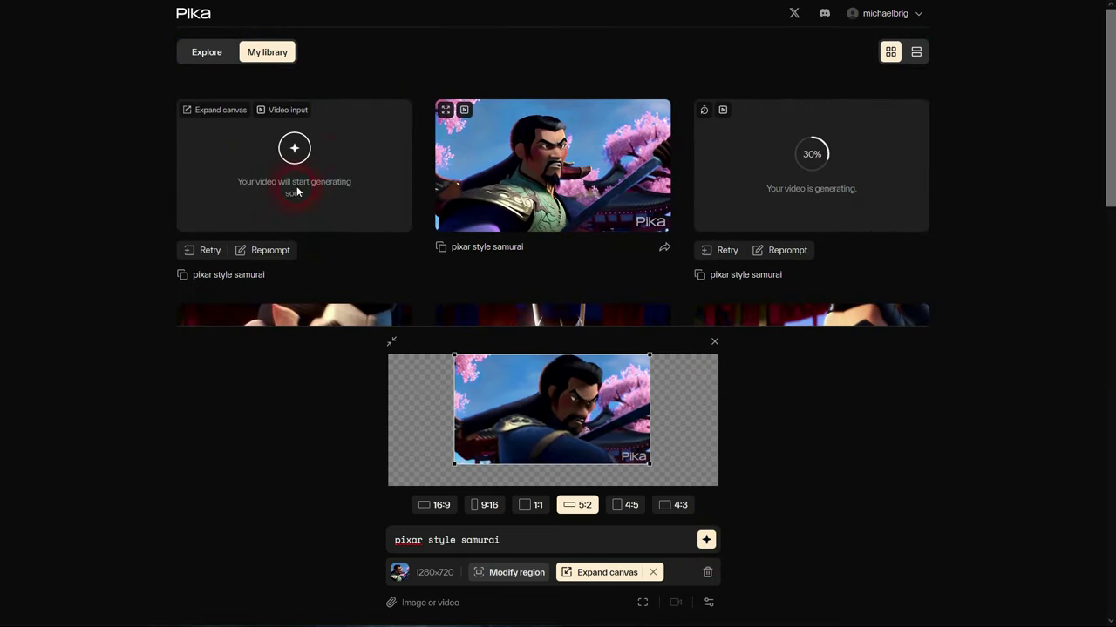
# Open the cherry-blossom clip for a region edit and box the region over the samurai's face
pyautogui.click(715, 341)
pyautogui.click(1043, 305)
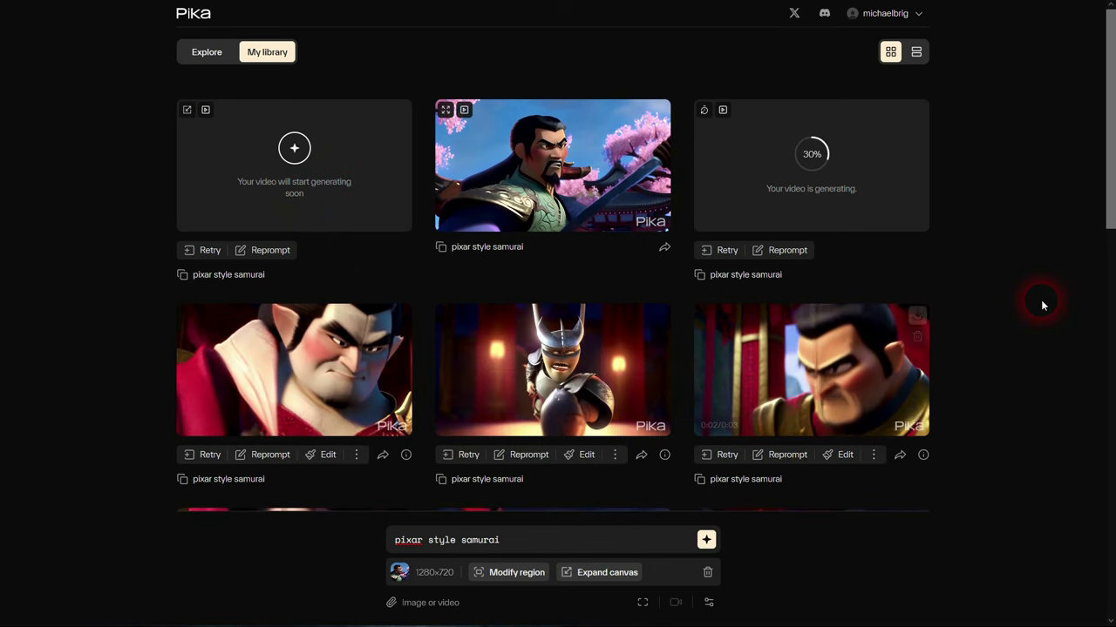
pyautogui.scroll(-8, 1037, 301)
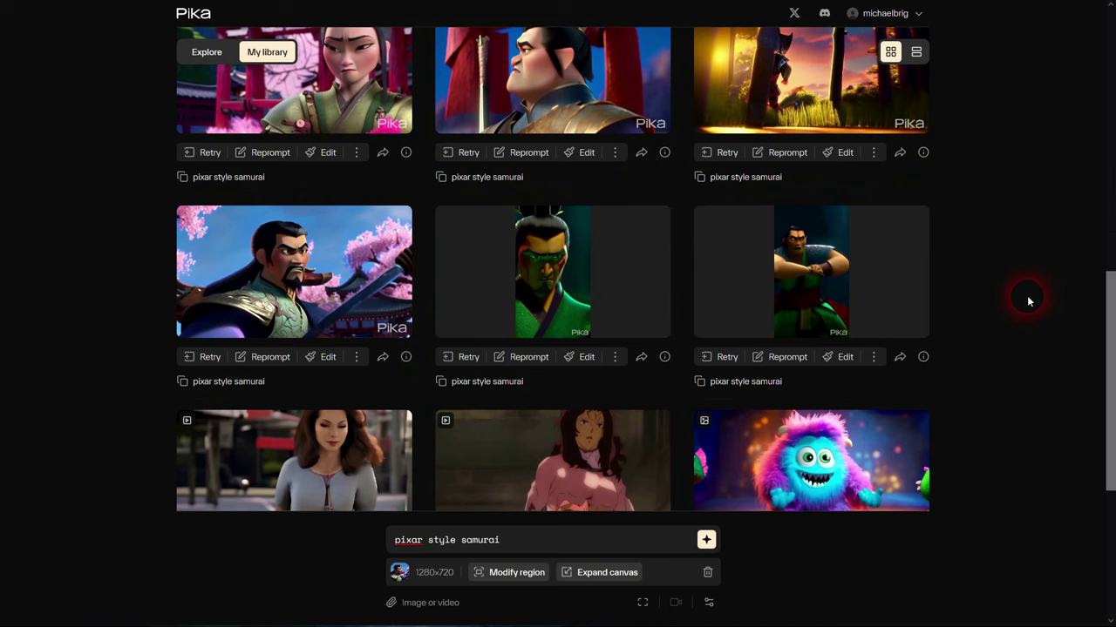
pyautogui.click(328, 360)
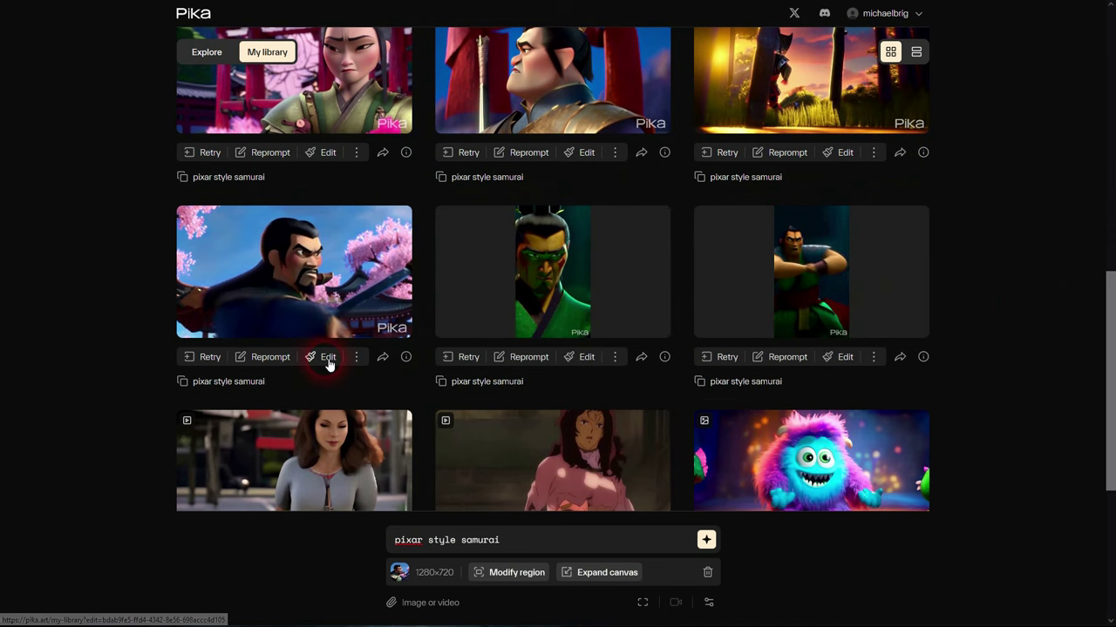
pyautogui.click(538, 571)
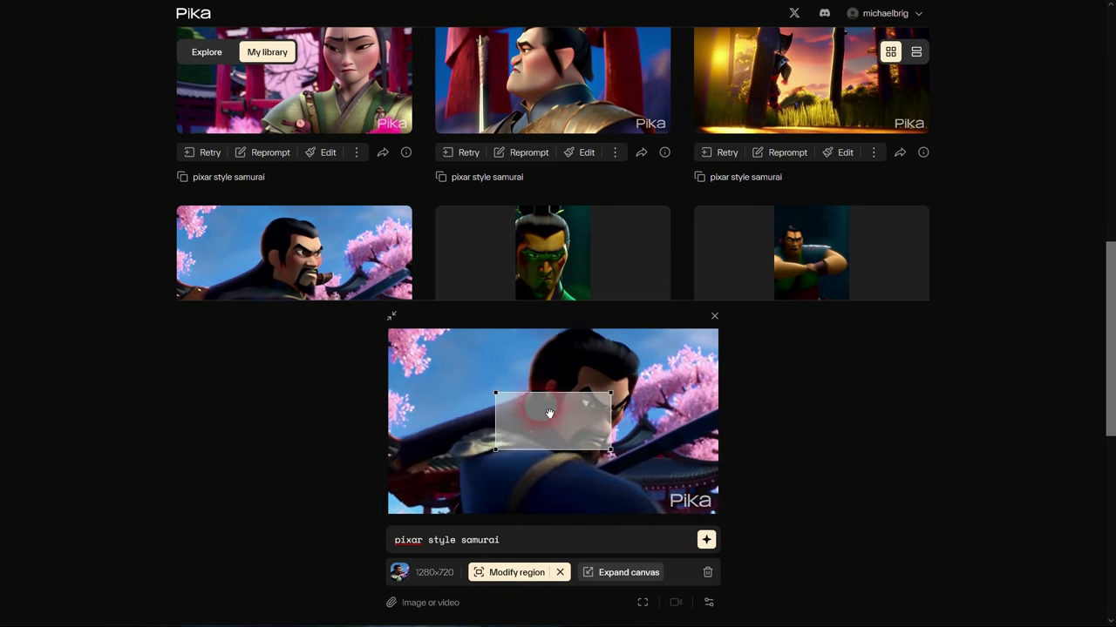
pyautogui.moveTo(540, 403); pyautogui.dragTo(521, 374)
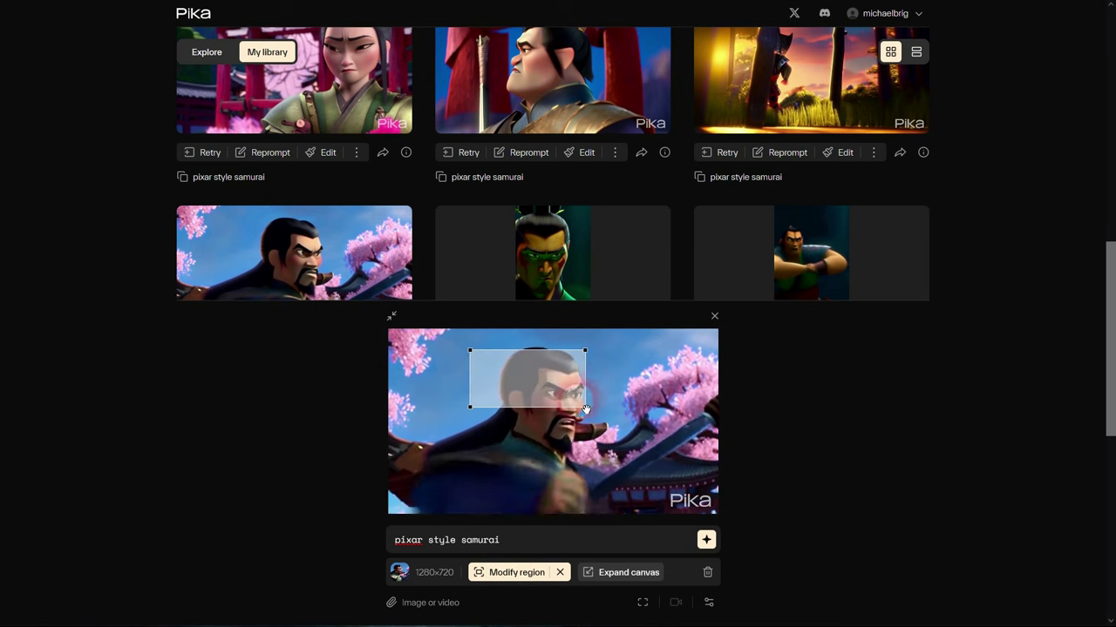
pyautogui.moveTo(584, 407); pyautogui.dragTo(643, 417)
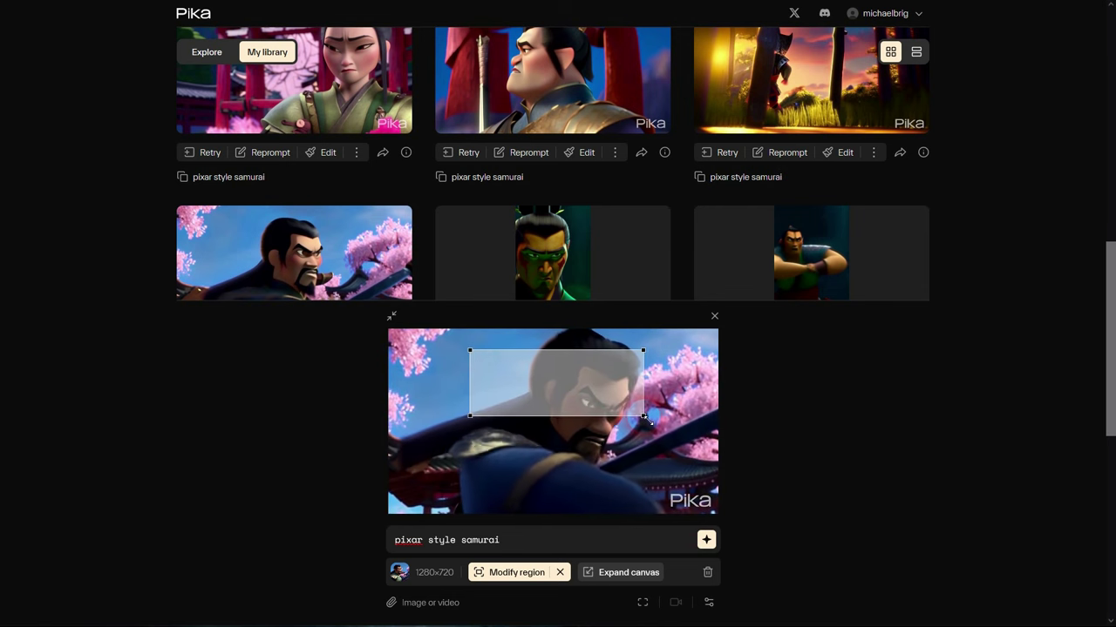
# Replace the prompt with 'sunglasses' and generate the region edit
pyautogui.click(512, 541)
pyautogui.moveTo(409, 541); pyautogui.dragTo(377, 539)
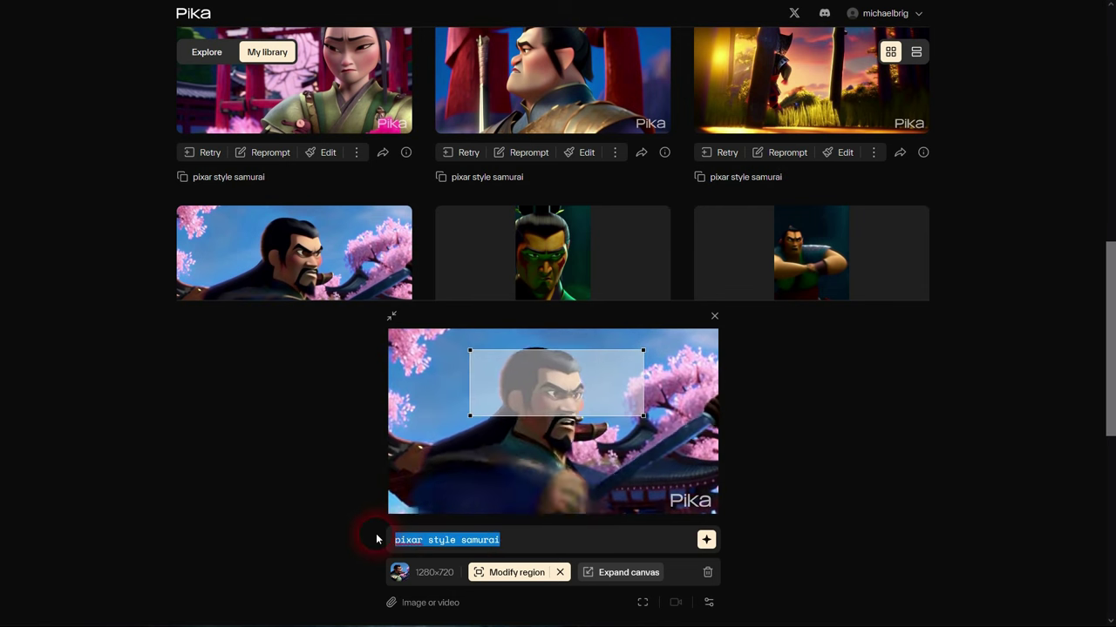
pyautogui.write('sunglasses')
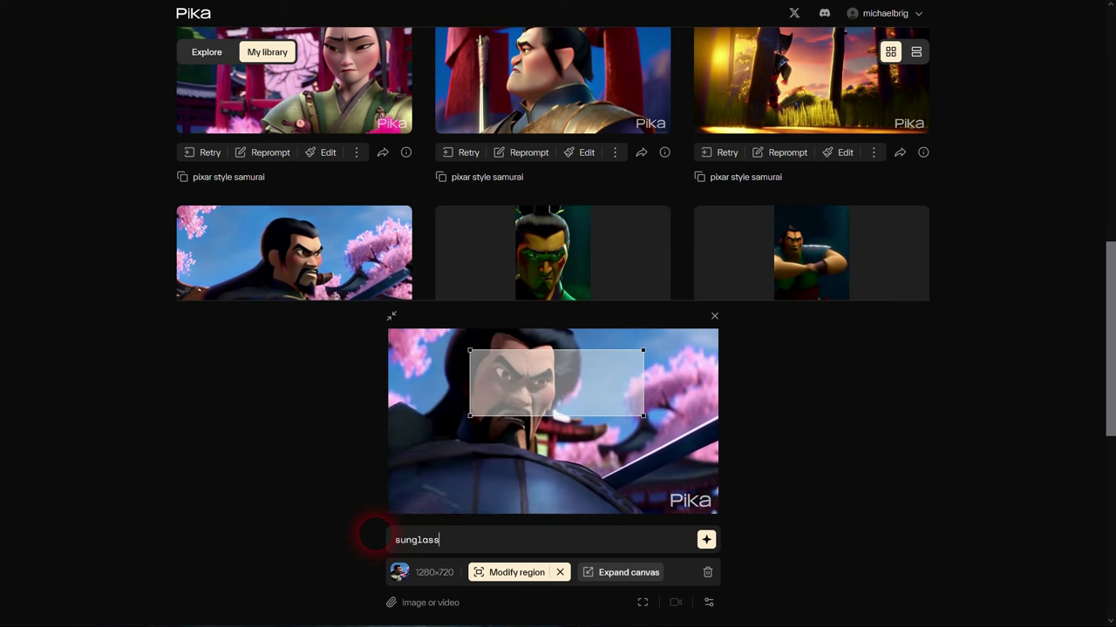
pyautogui.click(706, 539)
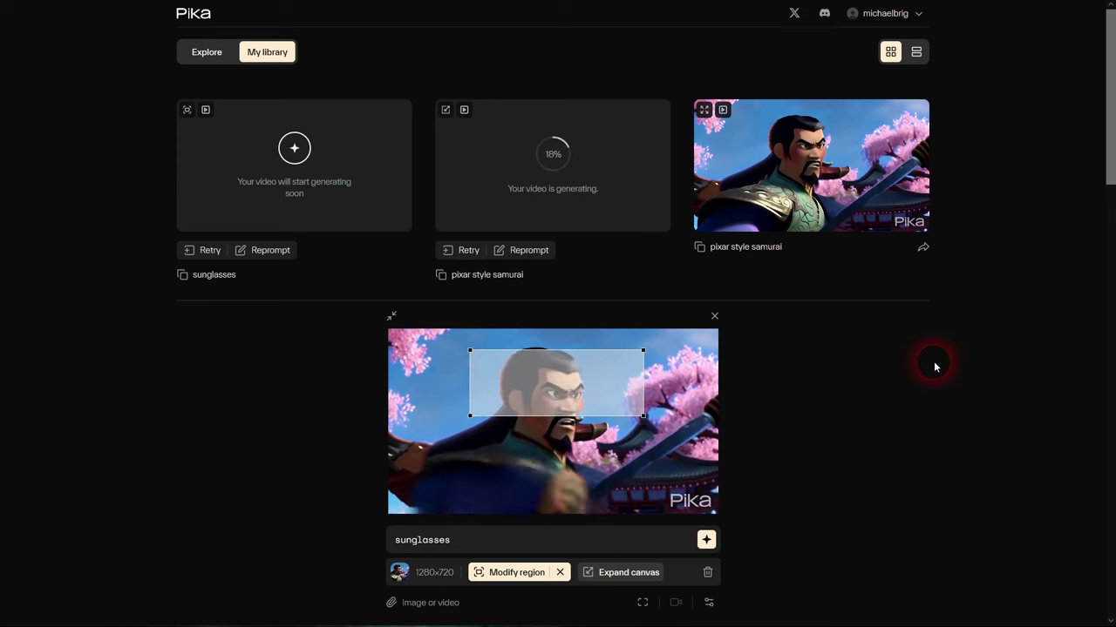
# Close the region panel, browse the library, and download the upscaled samurai clip
pyautogui.click(714, 316)
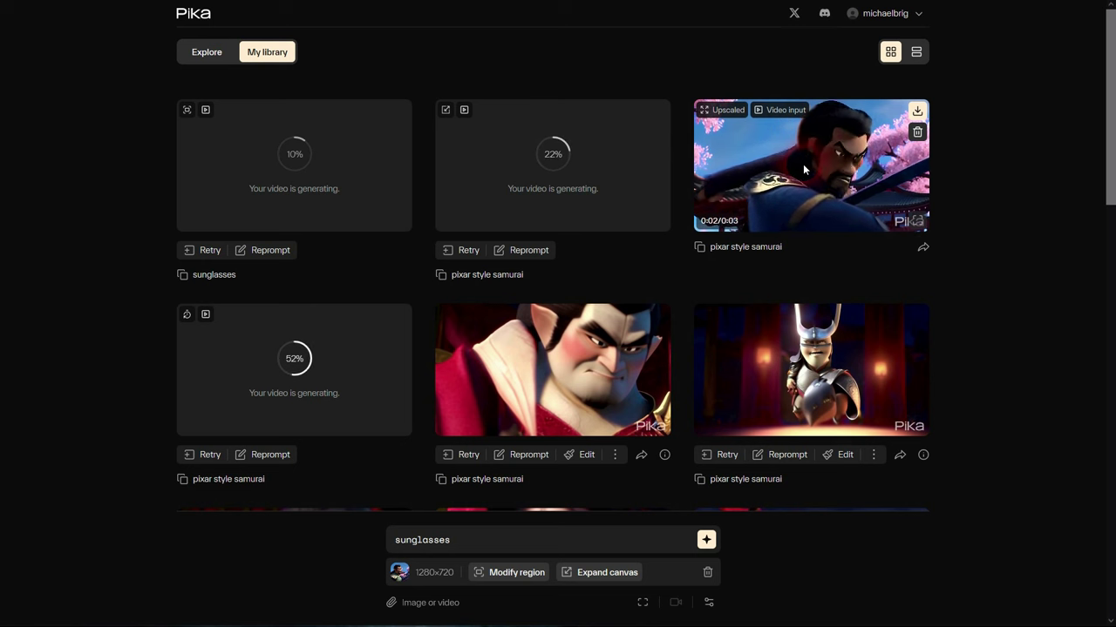
pyautogui.scroll(-10, 946, 265)
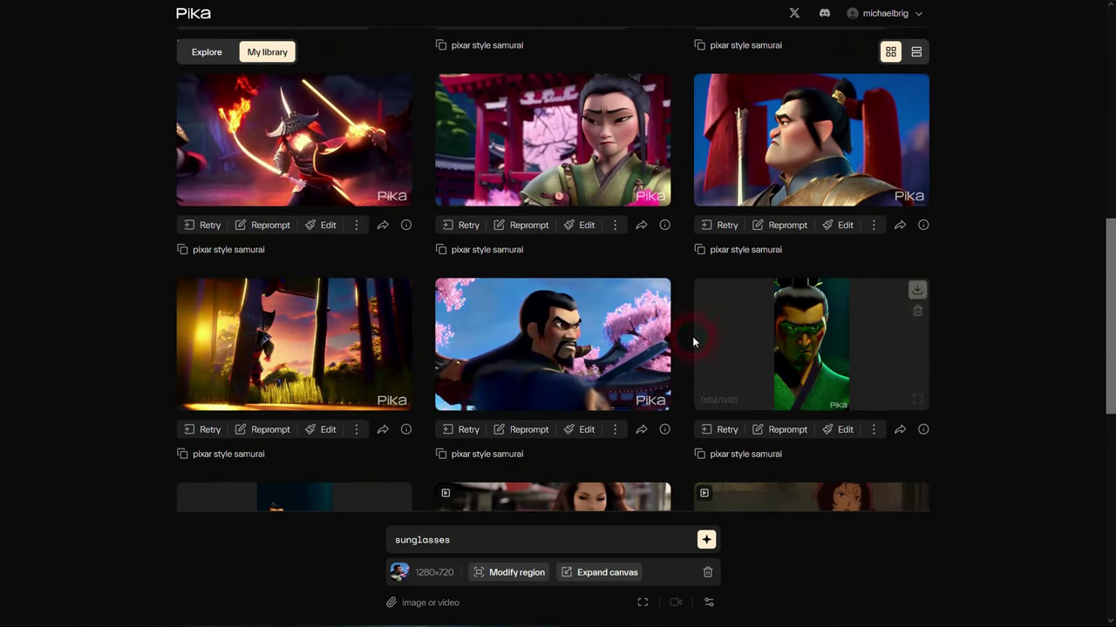
pyautogui.moveTo(616, 357)
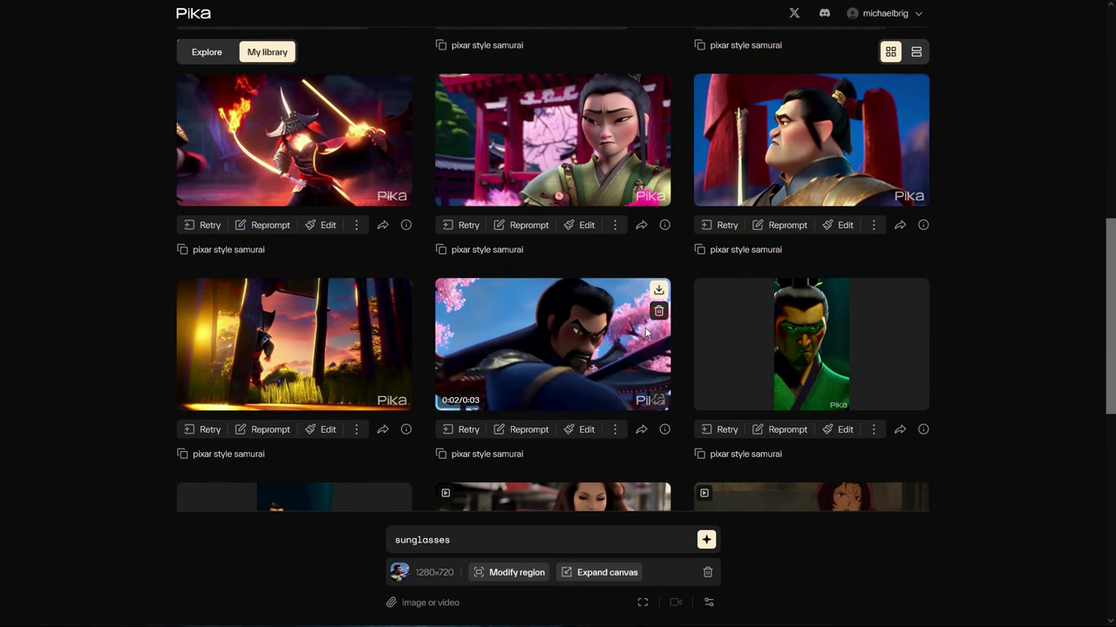
pyautogui.scroll(10, 1038, 276)
pyautogui.scroll(3, 1029, 279)
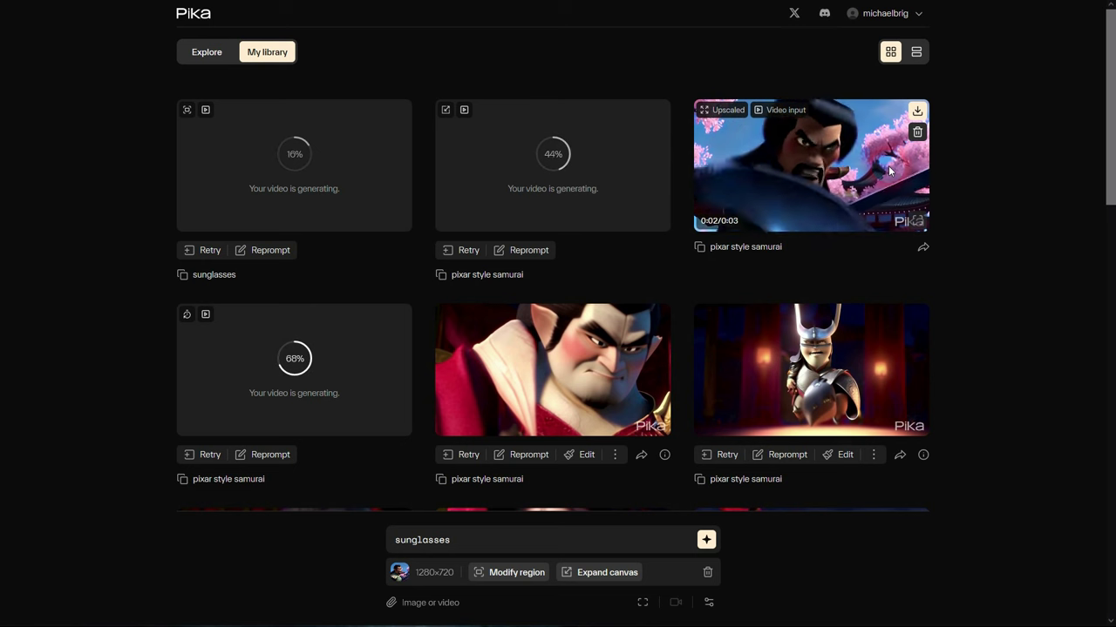
pyautogui.click(918, 112)
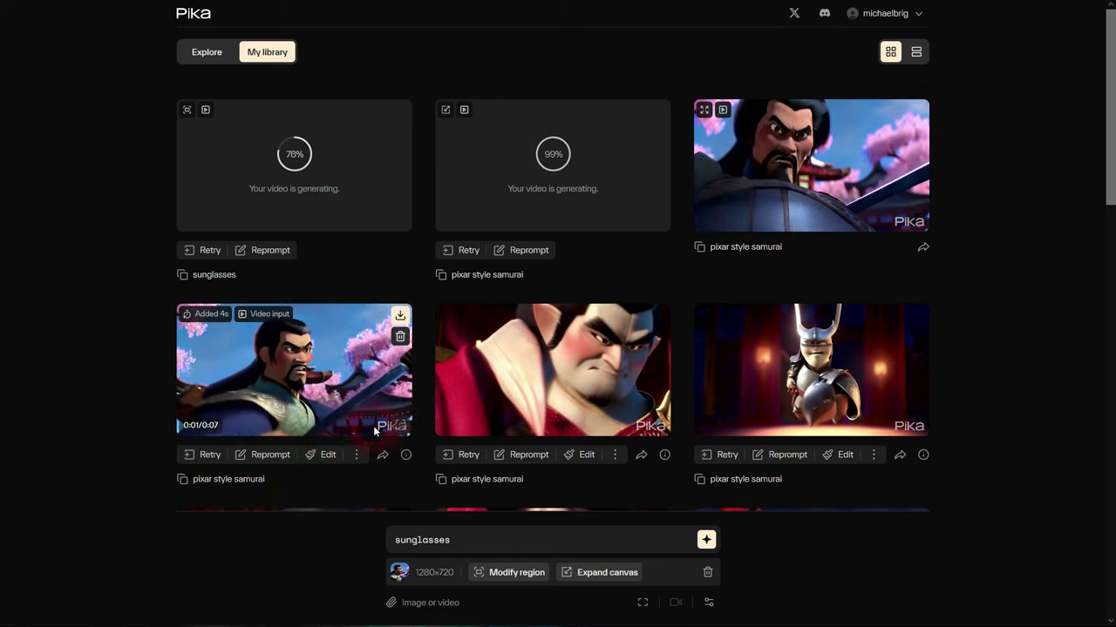
# View a clip's generation parameters, then close the popup and look over the finished takes
pyautogui.click(406, 455)
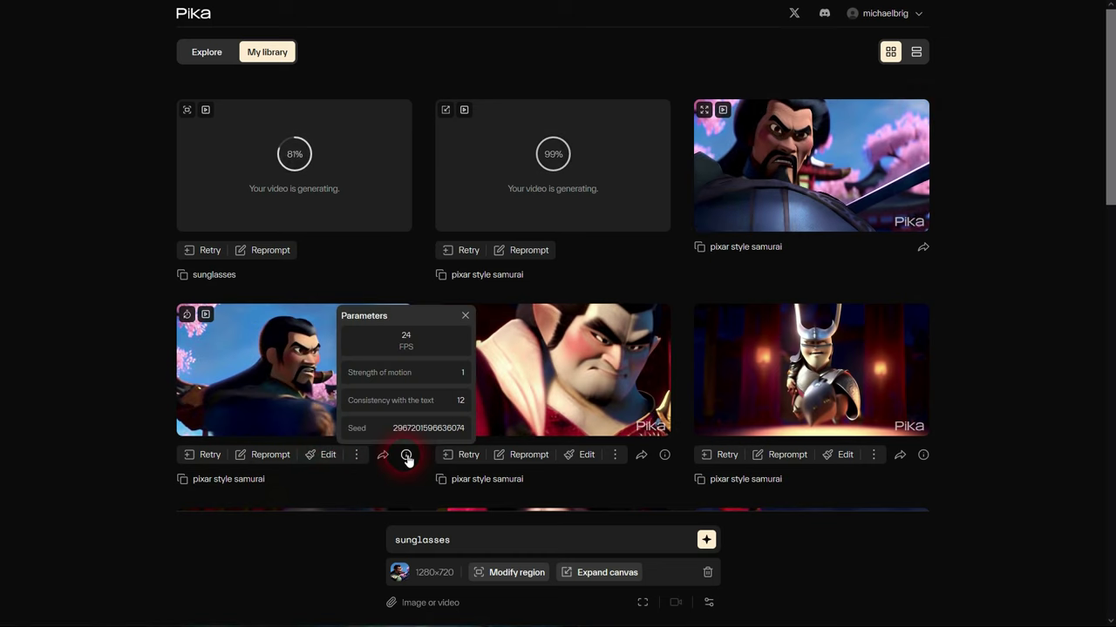
pyautogui.click(366, 493)
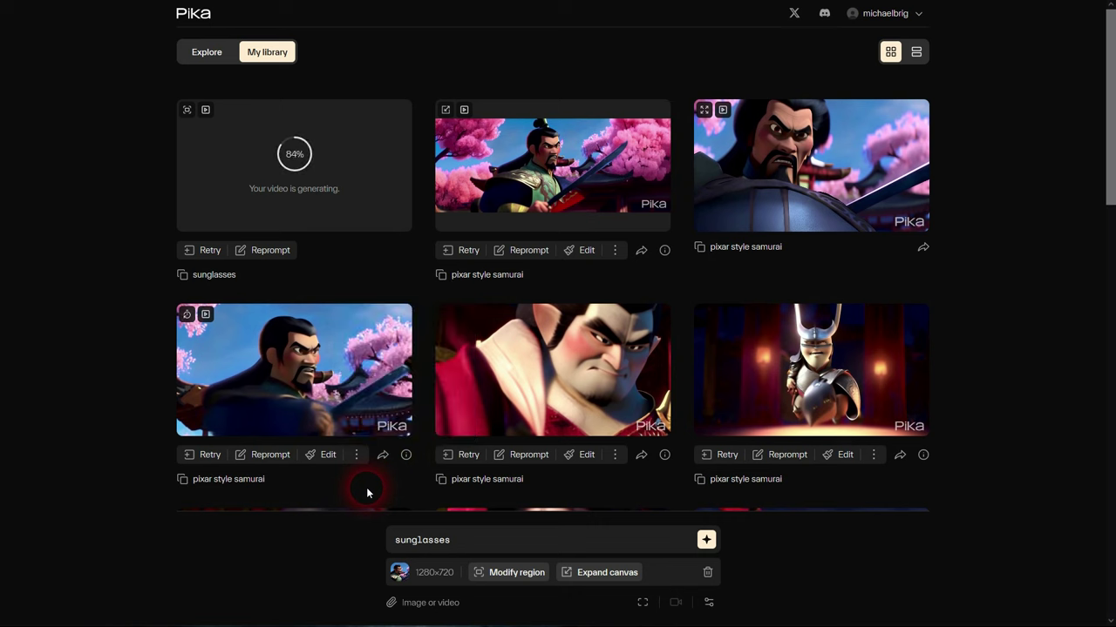
pyautogui.moveTo(335, 406)
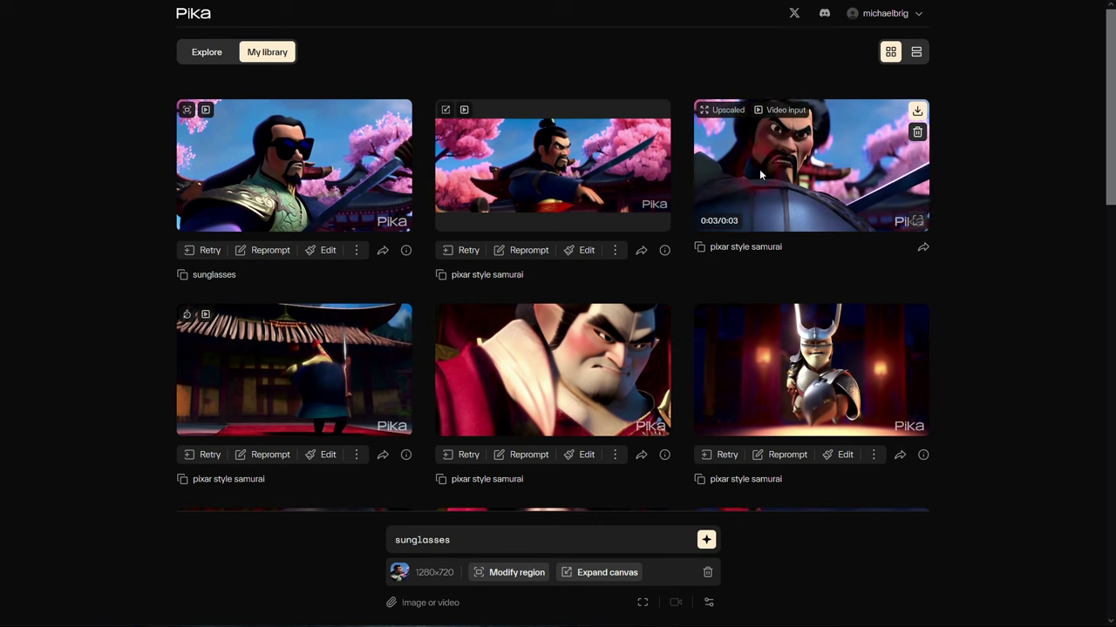
pyautogui.moveTo(572, 201)
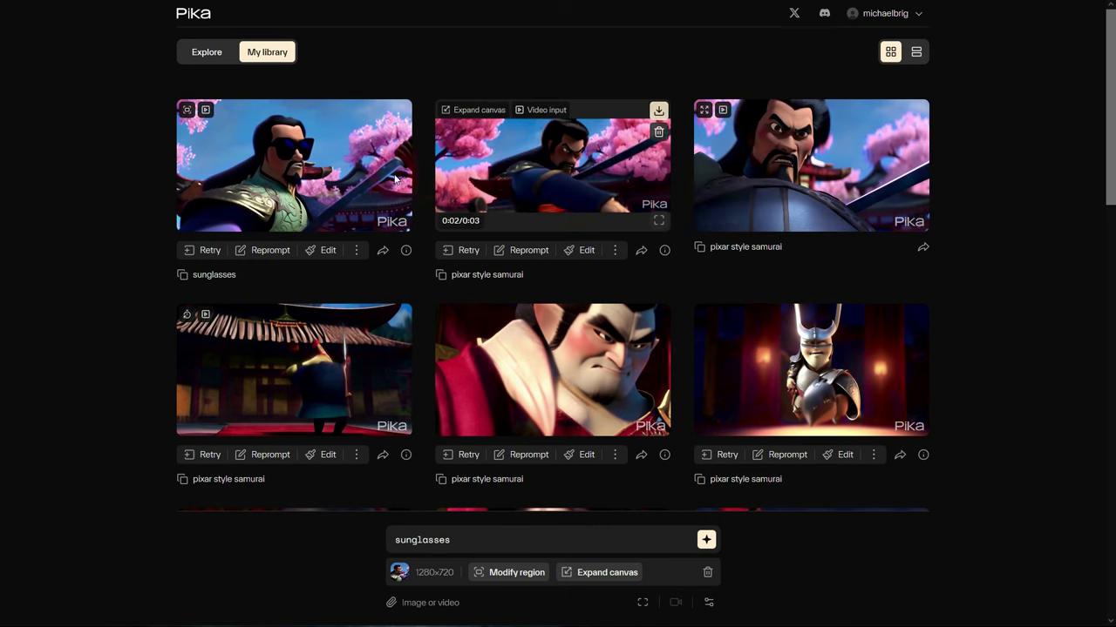
pyautogui.moveTo(313, 207)
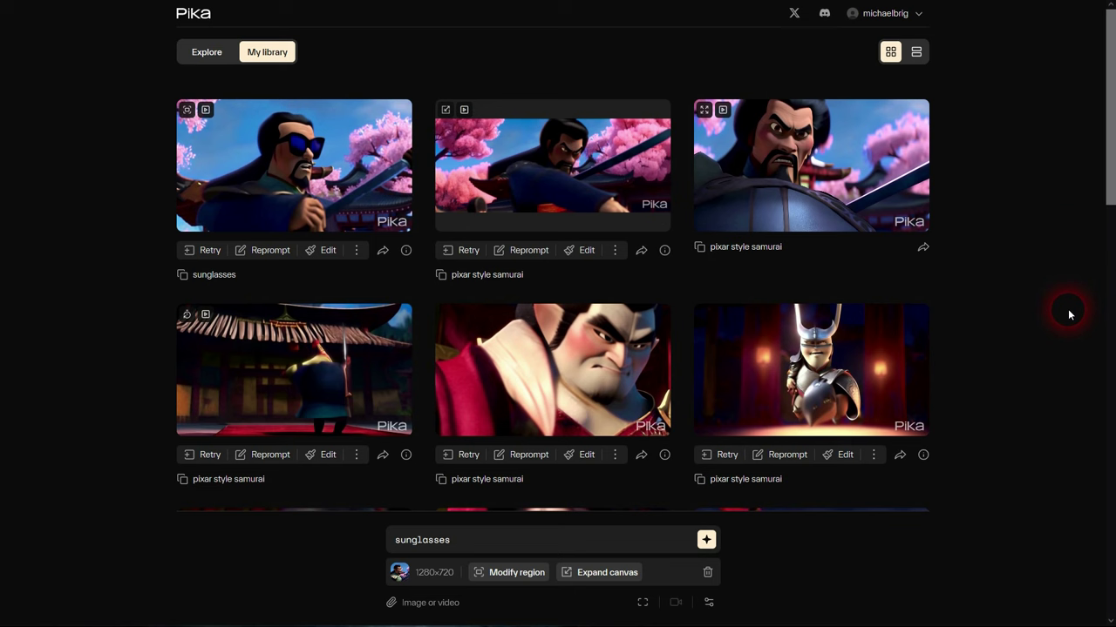
pyautogui.click(708, 571)
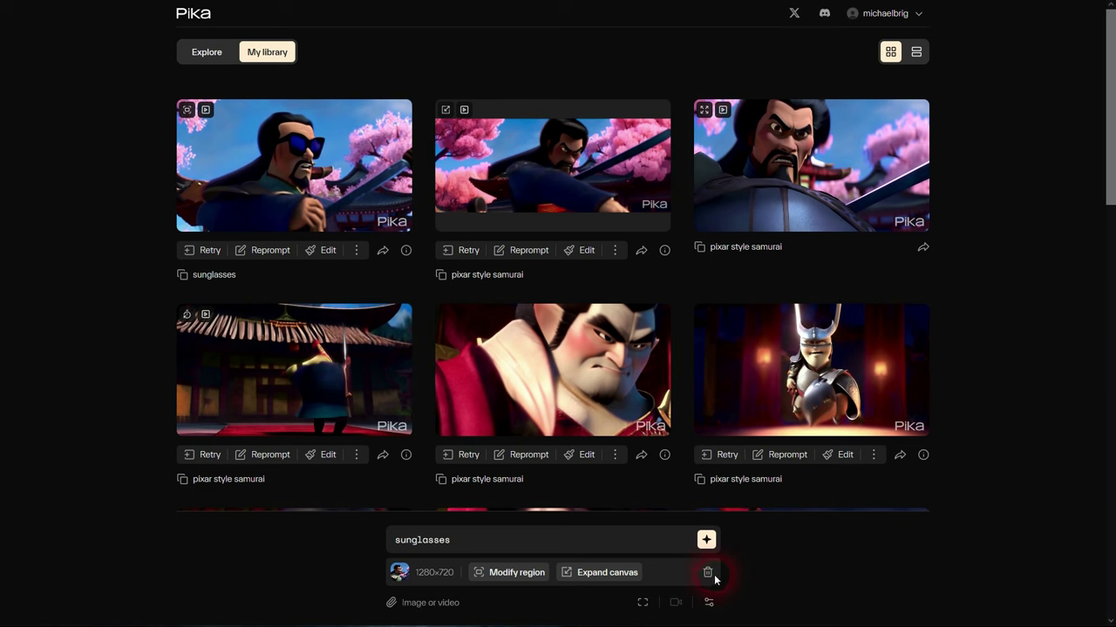
pyautogui.click(430, 610)
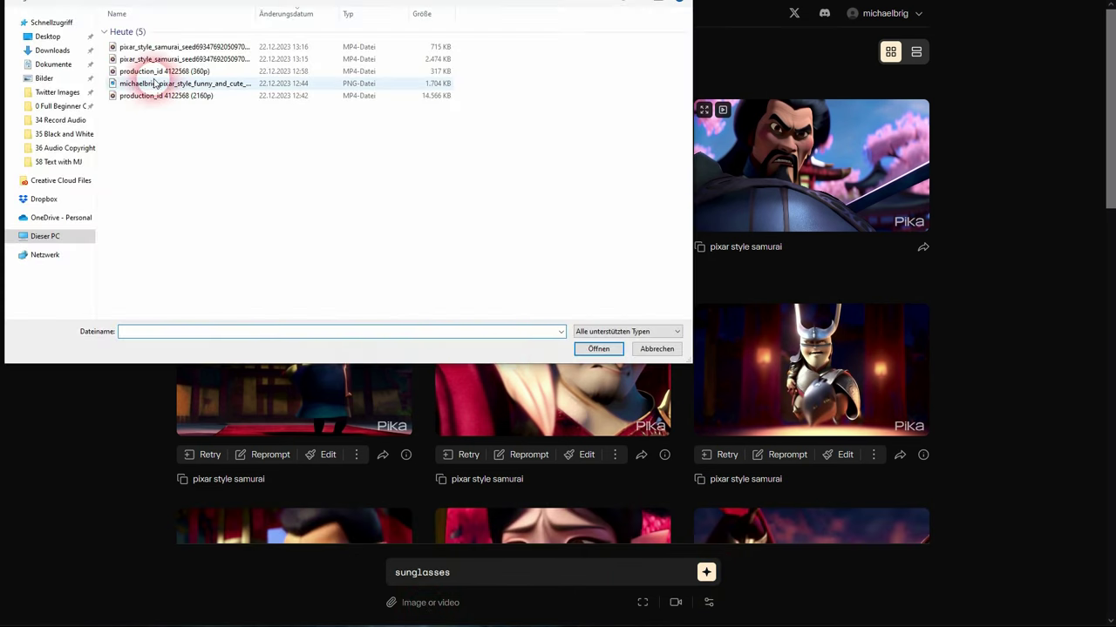
pyautogui.doubleClick(148, 75)
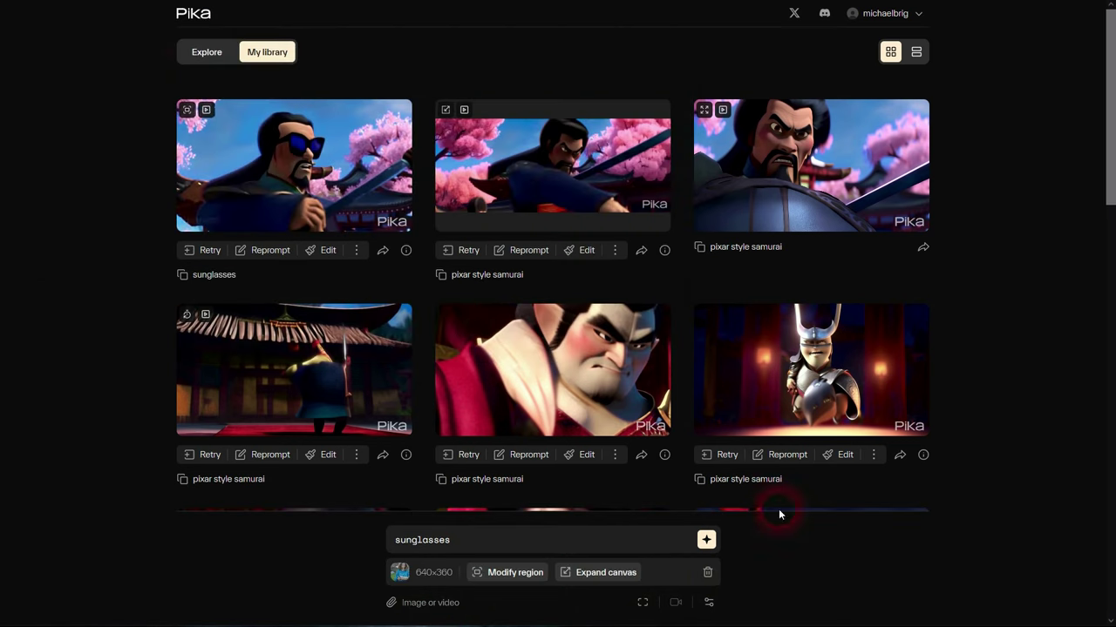
pyautogui.click(521, 575)
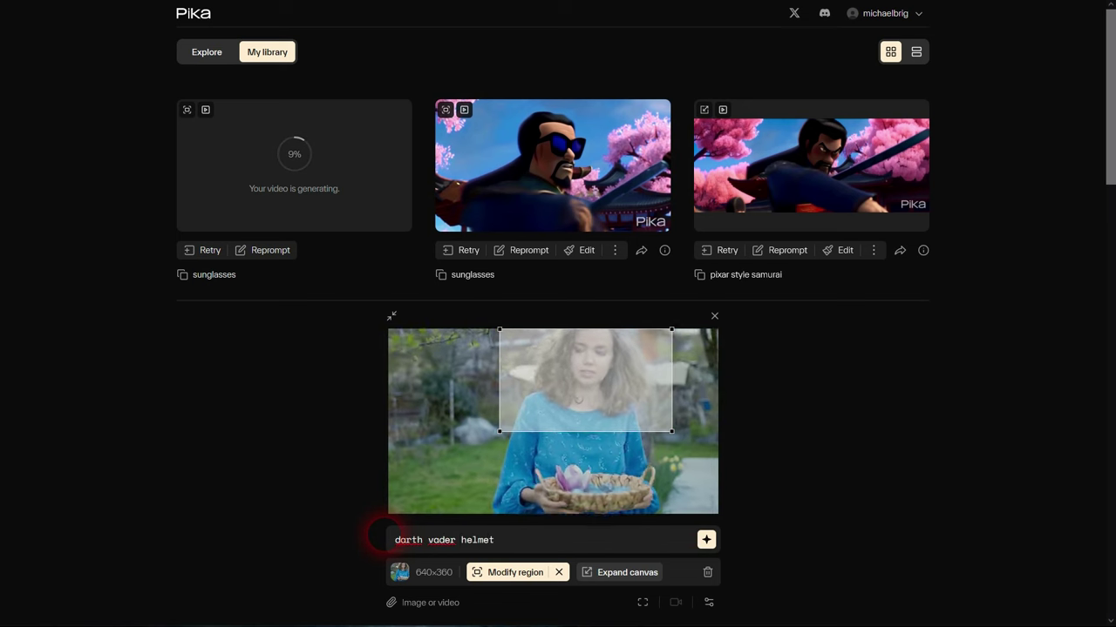
pyautogui.click(707, 540)
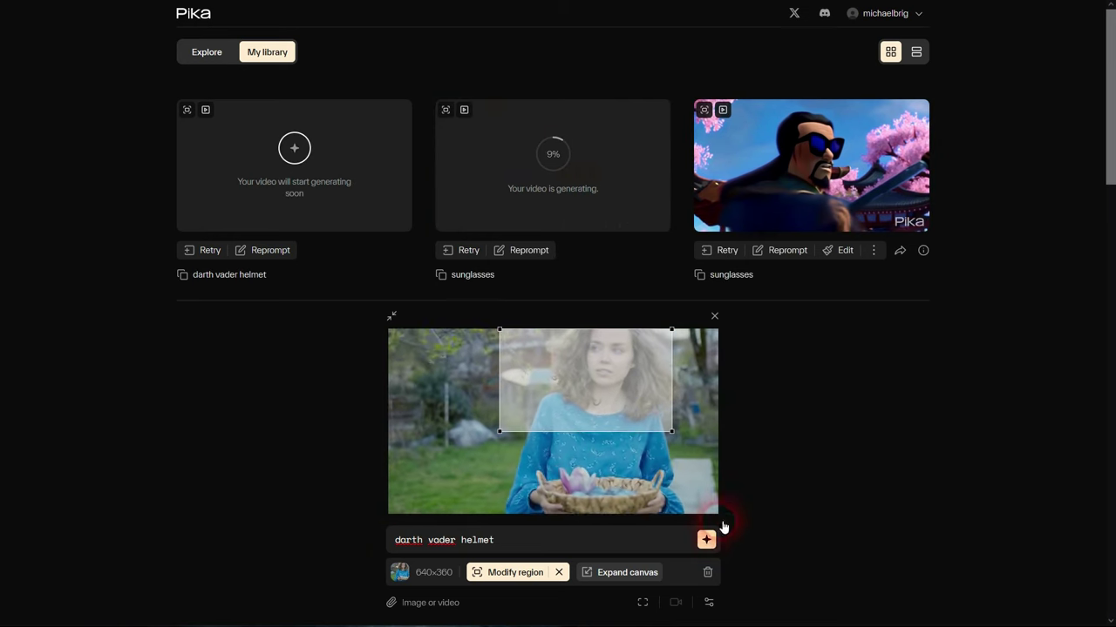
# Start a canvas expansion of the garden clip, trying 1:1, 16:9 and 9:16 before choosing 5:2
pyautogui.click(715, 318)
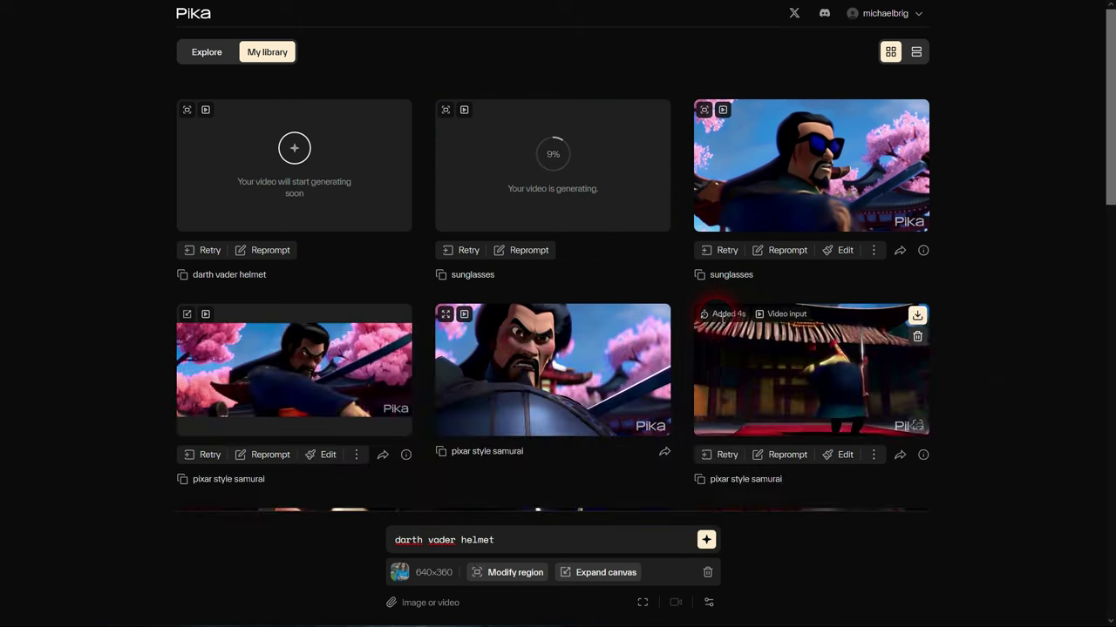
pyautogui.click(619, 565)
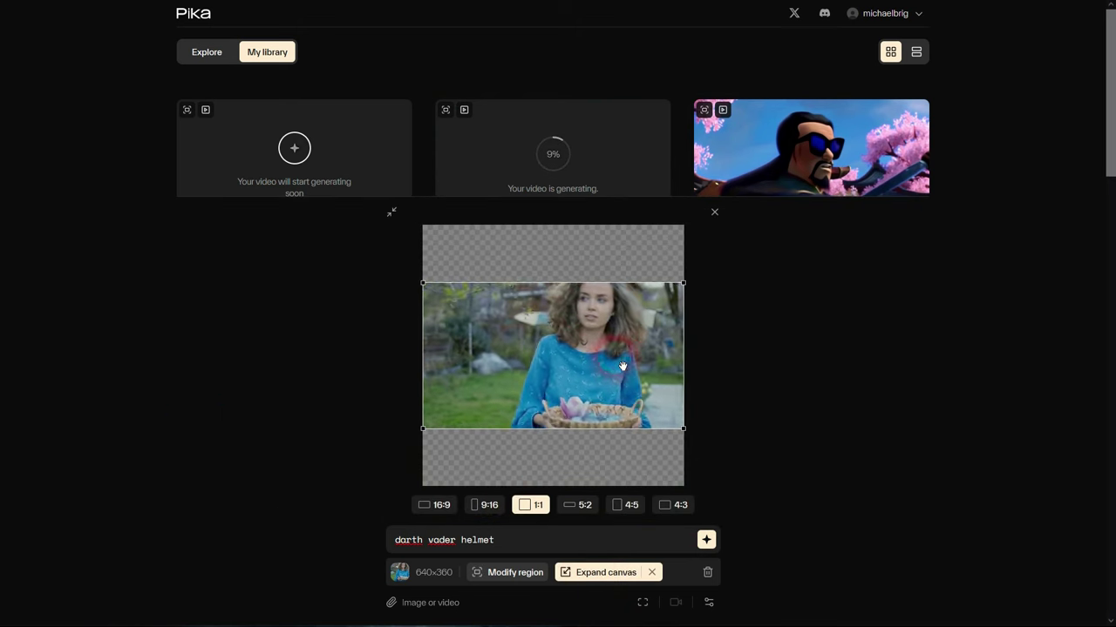
pyautogui.click(564, 262)
pyautogui.click(562, 428)
pyautogui.click(527, 505)
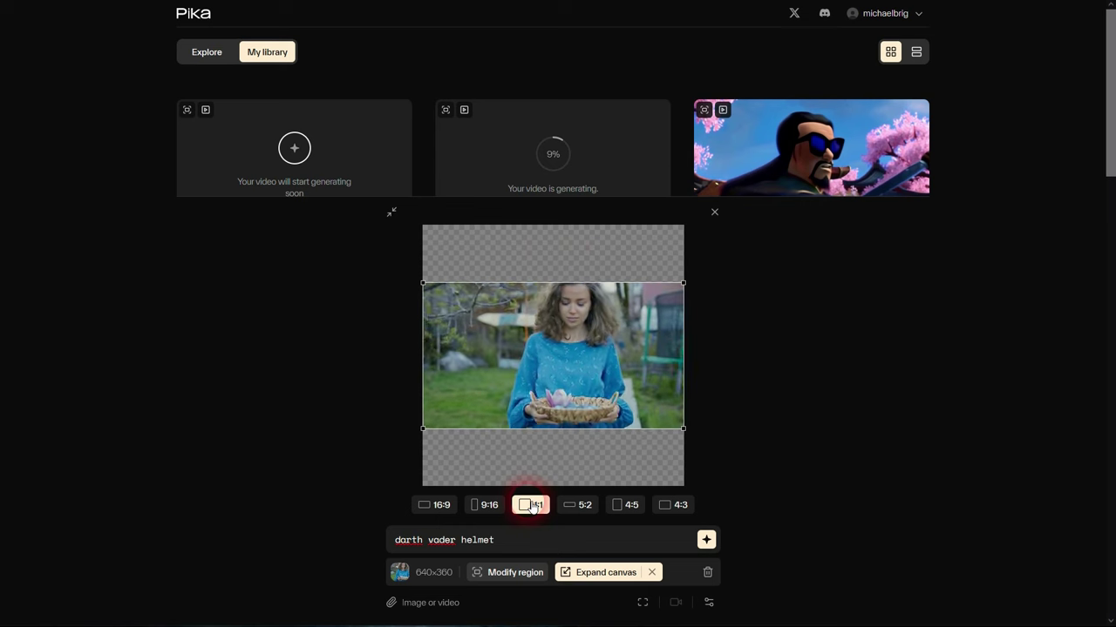
pyautogui.click(441, 507)
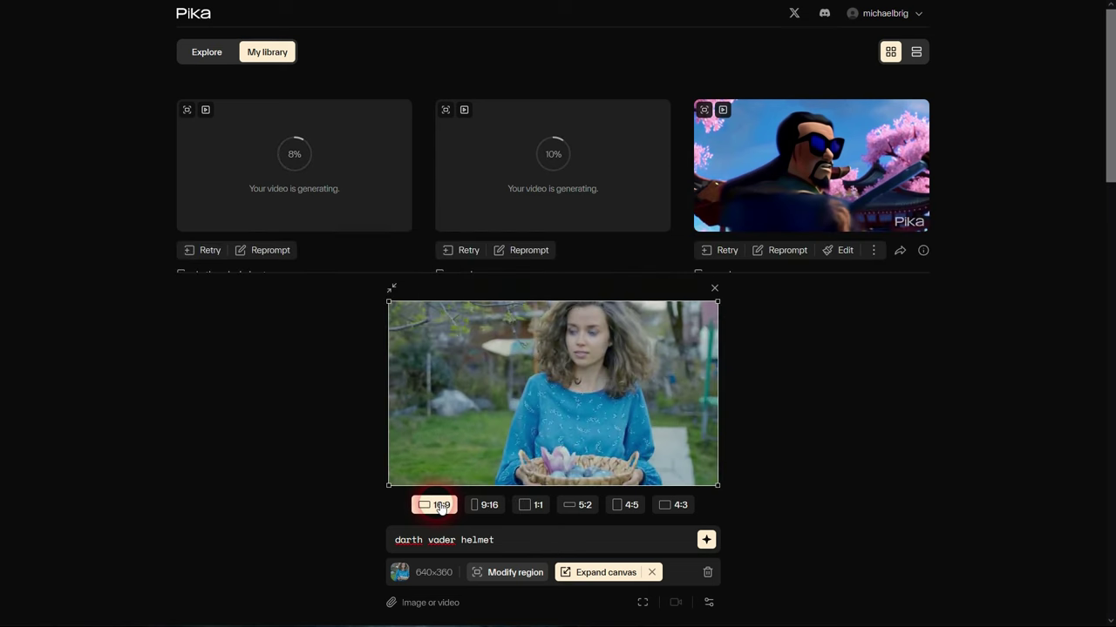
pyautogui.click(488, 505)
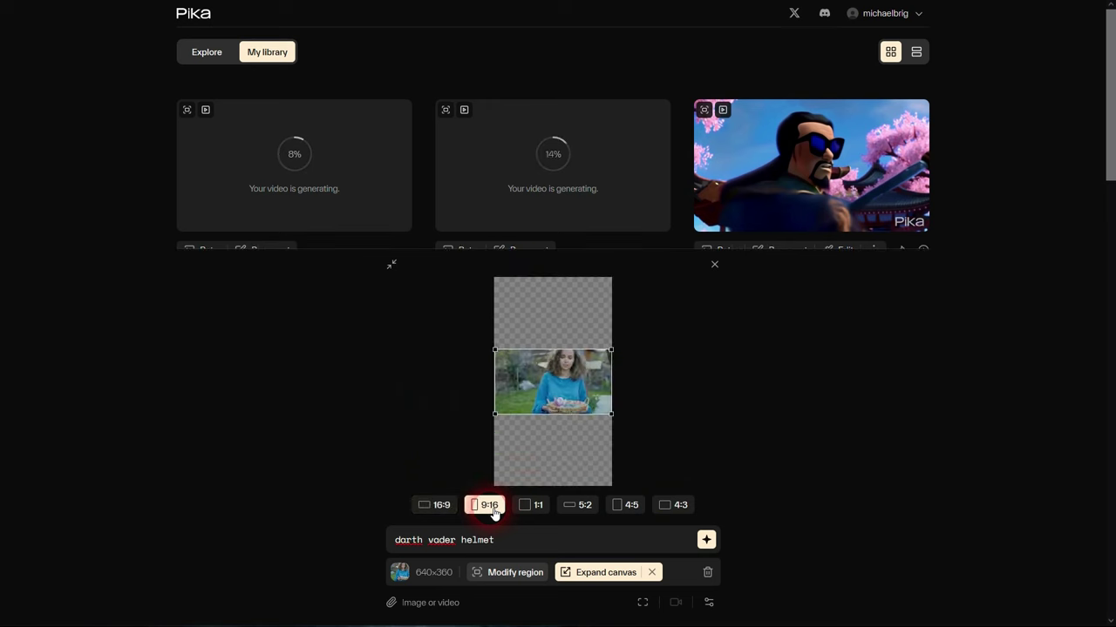
pyautogui.click(575, 507)
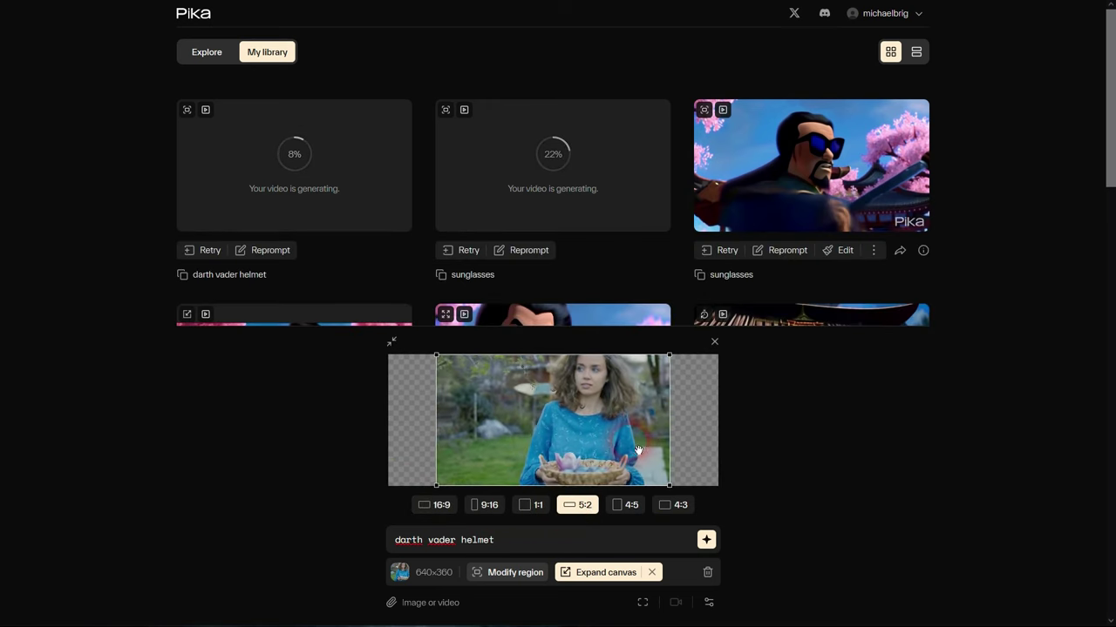
# Shrink the video toward the canvas's upper right, generate, and close the expansion editor
pyautogui.click(436, 486)
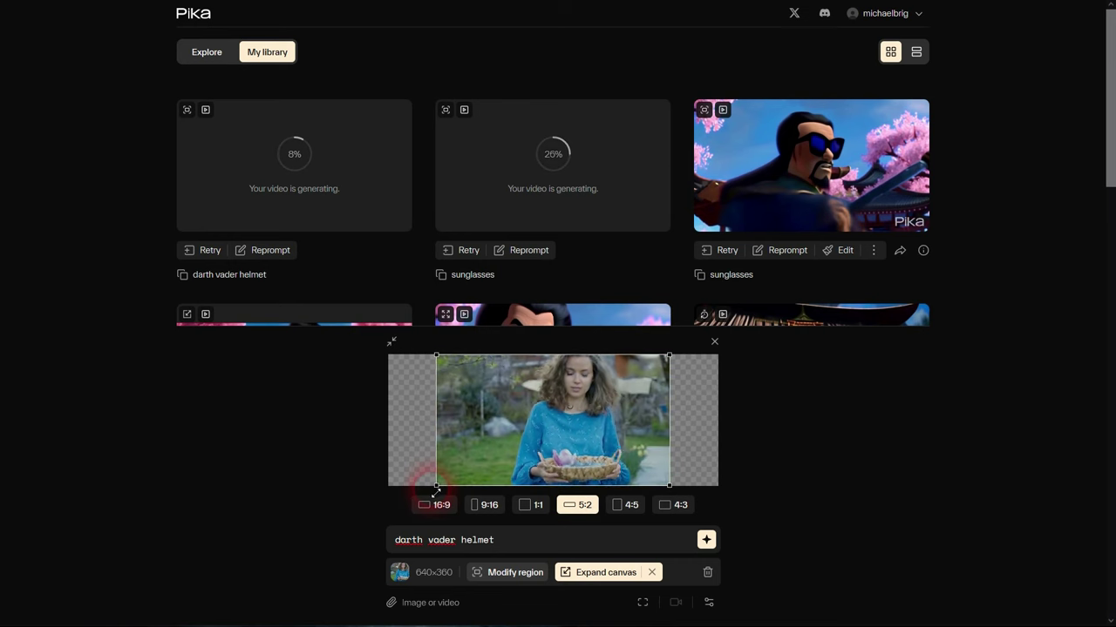
pyautogui.moveTo(435, 490); pyautogui.dragTo(450, 468)
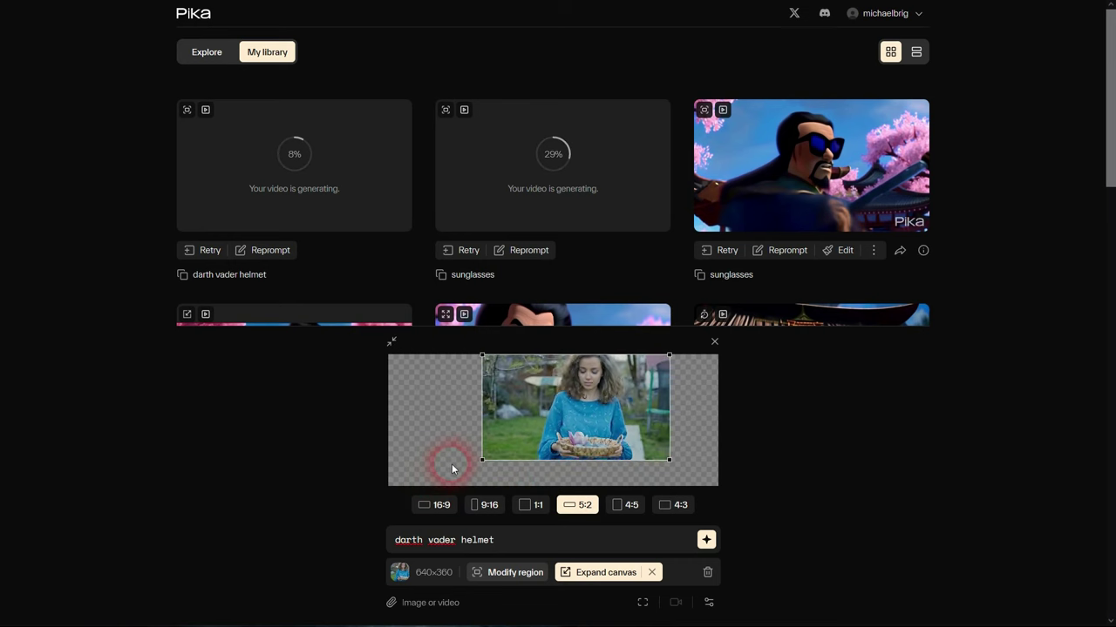
pyautogui.click(726, 568)
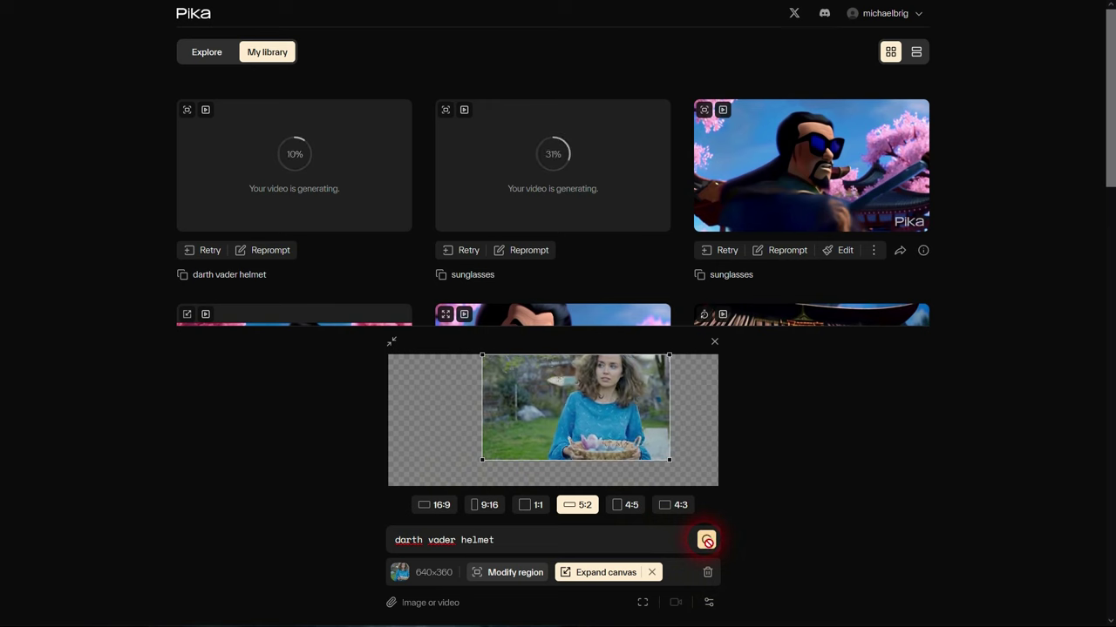
pyautogui.click(706, 540)
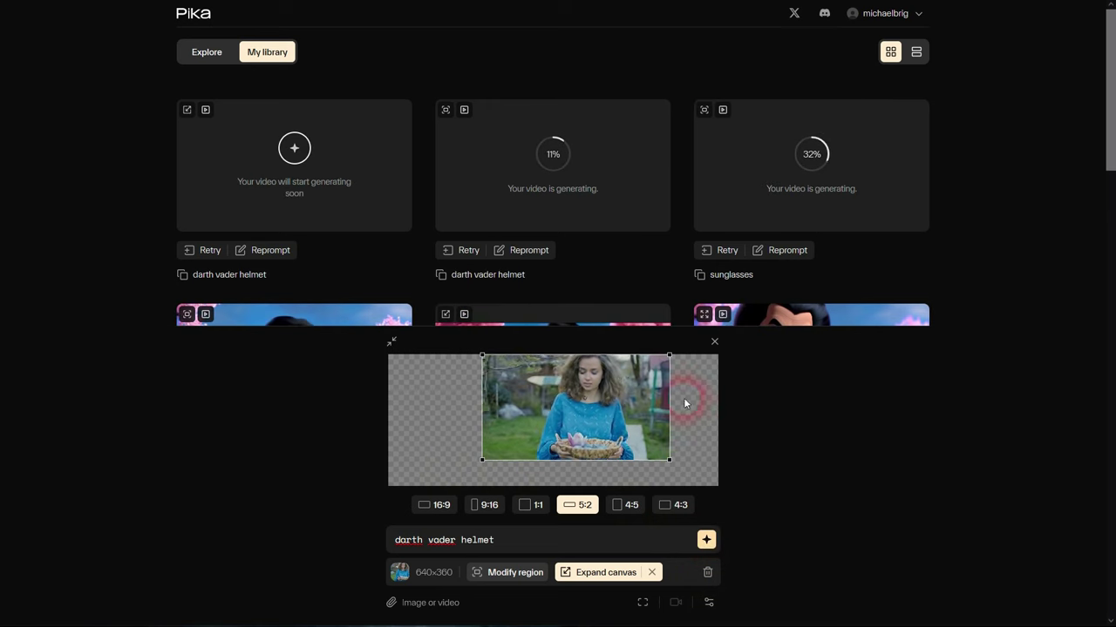
pyautogui.click(715, 342)
pyautogui.click(988, 284)
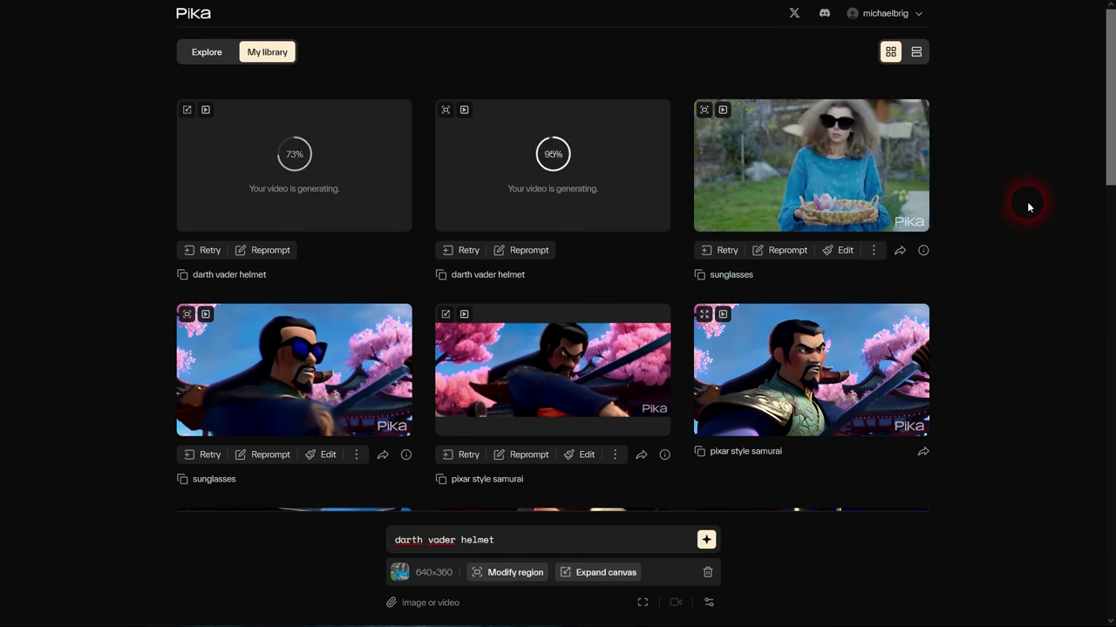
# Look over the finished garden videos, then delete the old 'darth vader helmet' prompt text
pyautogui.moveTo(816, 168)
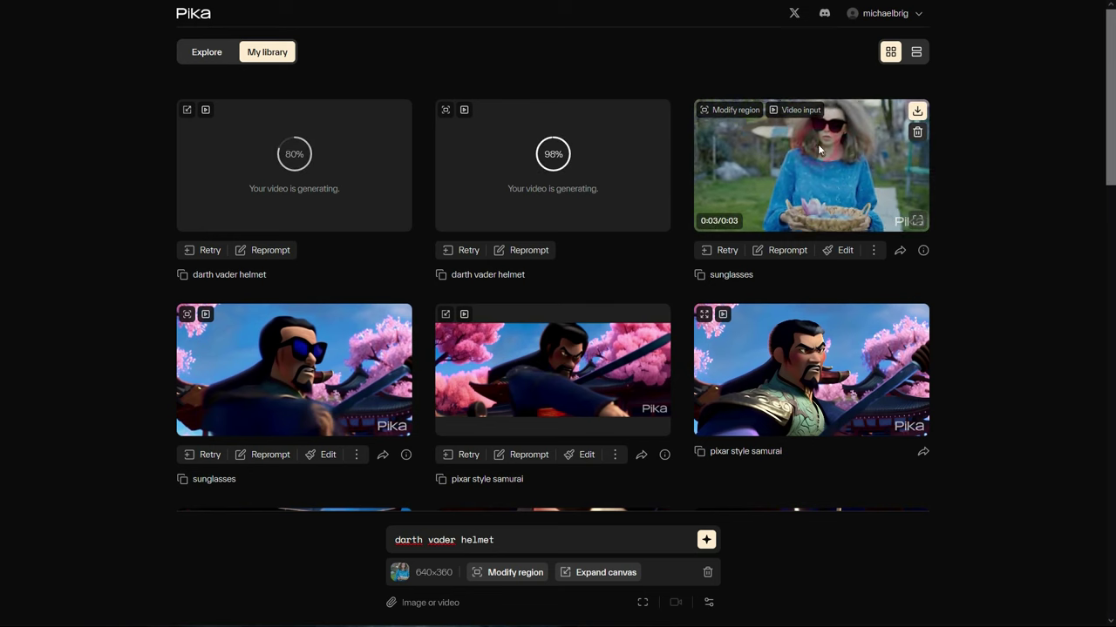
pyautogui.click(751, 111)
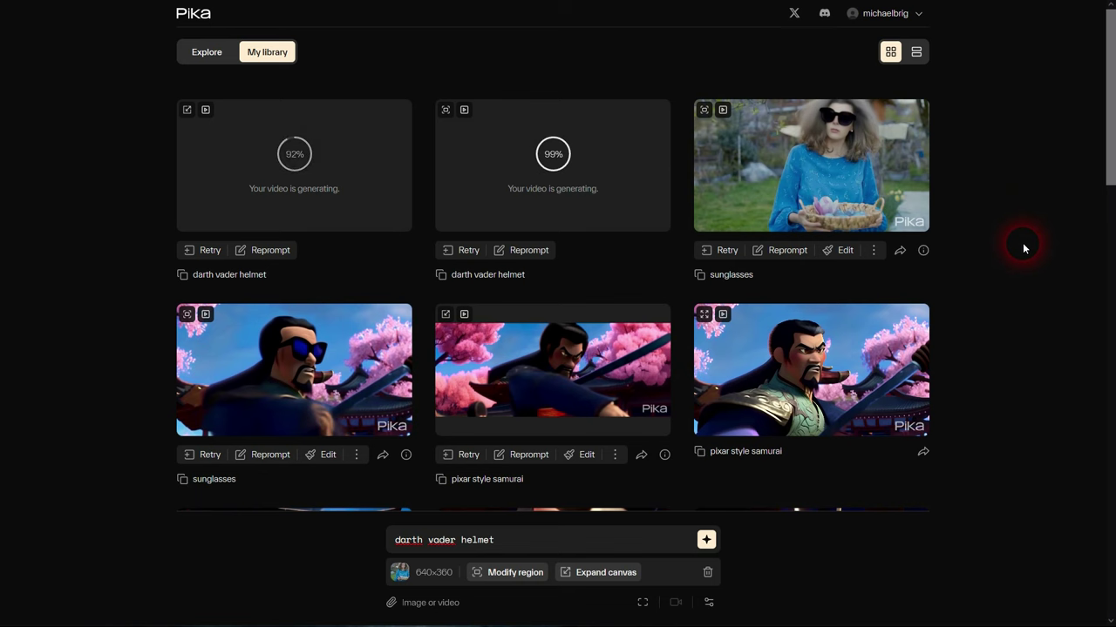
pyautogui.moveTo(641, 186)
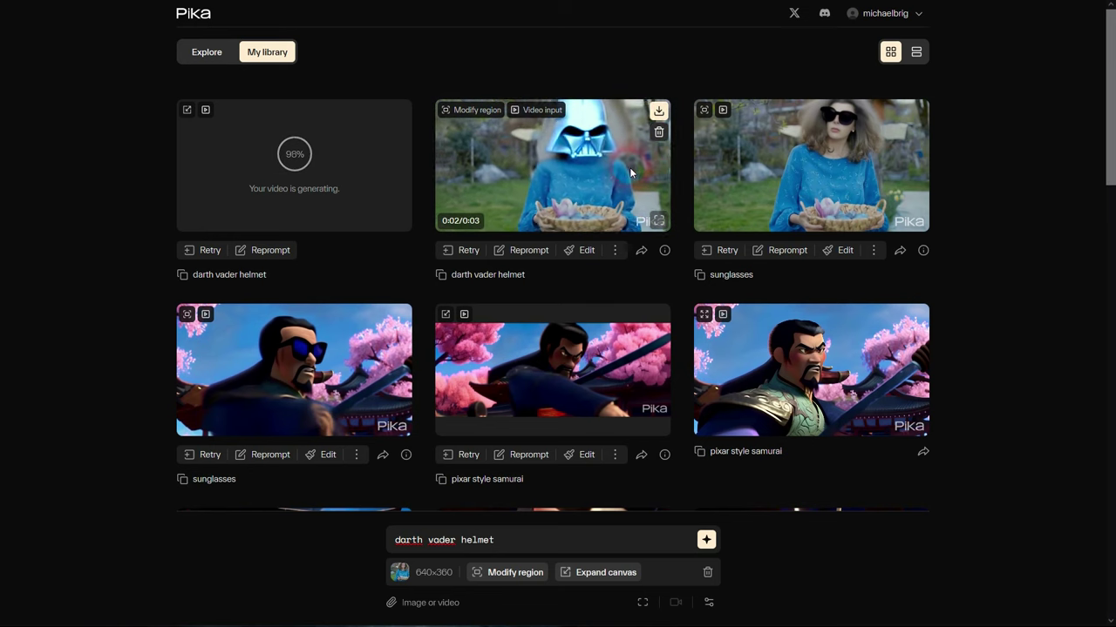
pyautogui.moveTo(495, 541); pyautogui.dragTo(409, 540)
pyautogui.press('BackSpace')
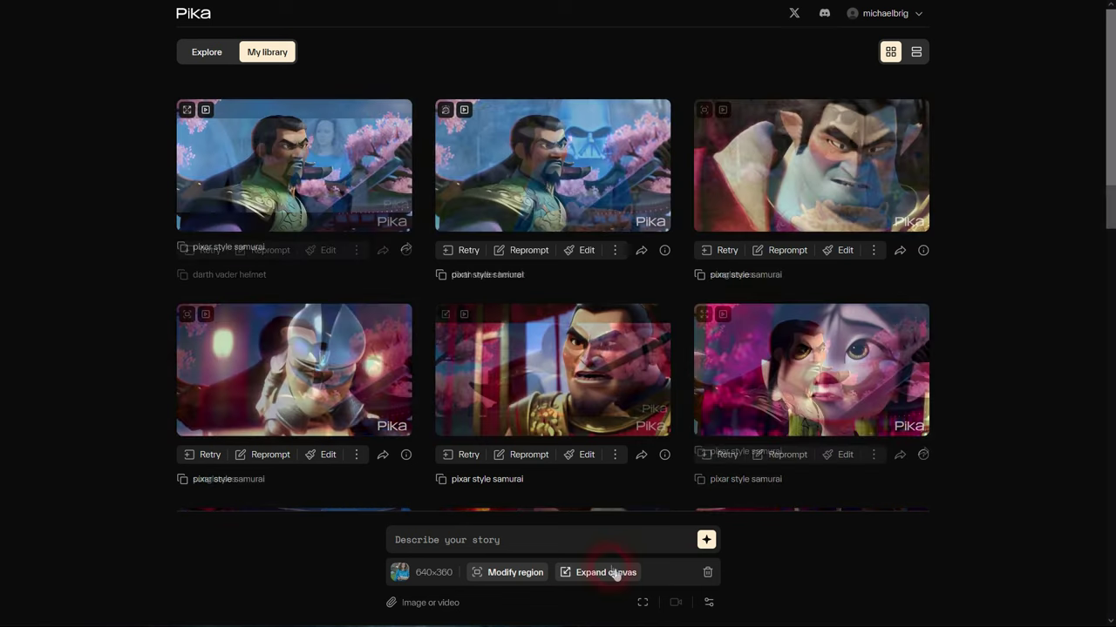
# Expand the garden clip to a 5:2 canvas, shrink the video toward the upper left, and generate the new area with 'garden background'
pyautogui.click(615, 573)
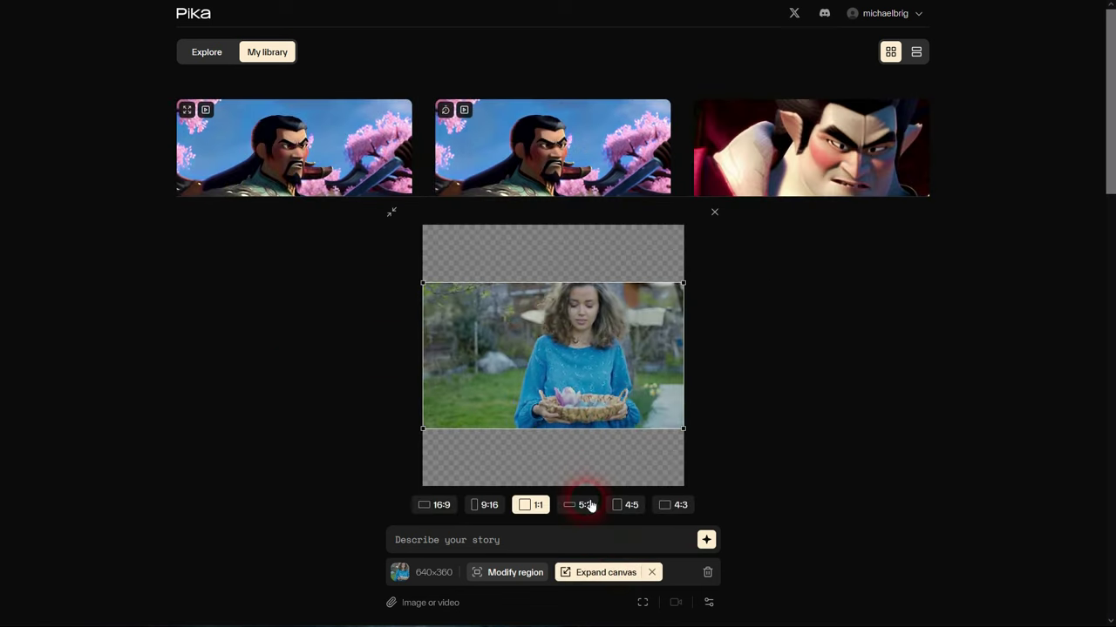
pyautogui.click(590, 506)
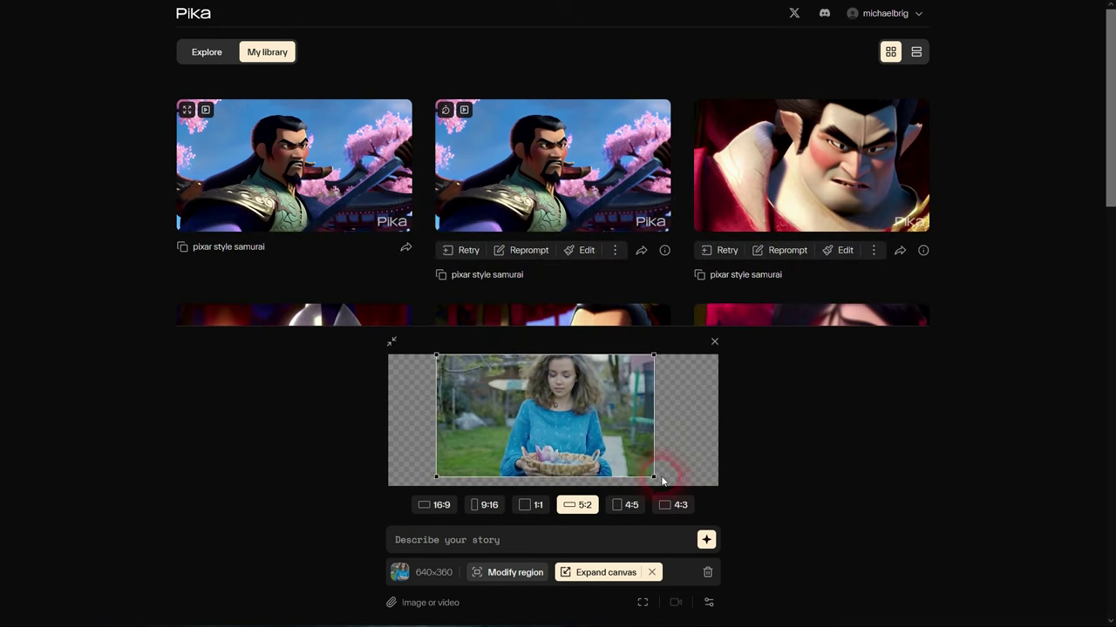
pyautogui.moveTo(662, 481); pyautogui.dragTo(625, 462)
pyautogui.click(585, 546)
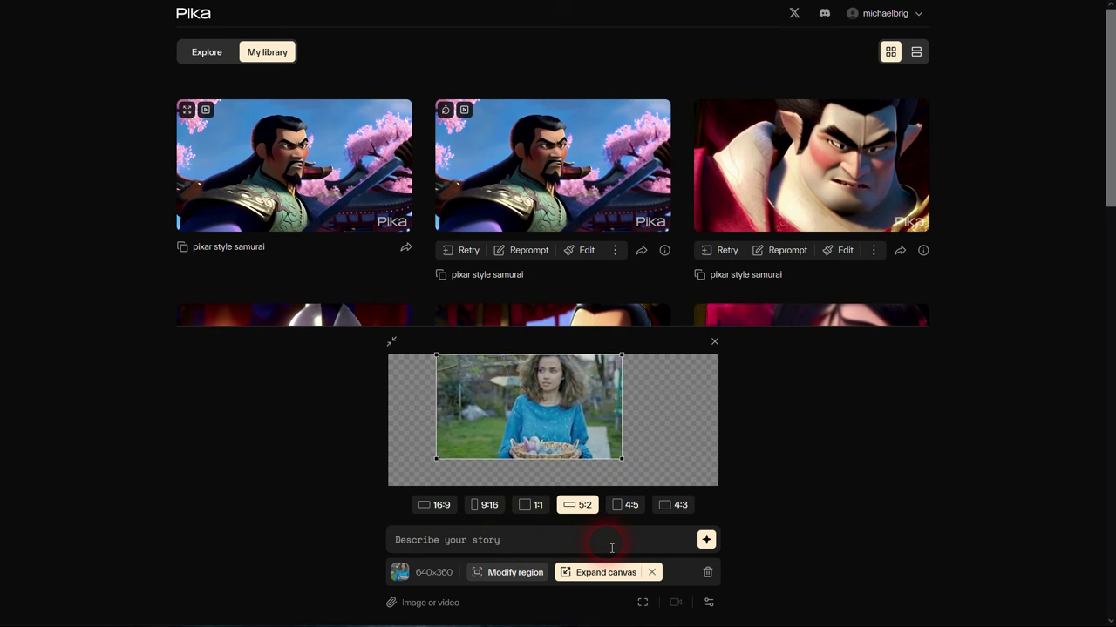
pyautogui.write('garden ')
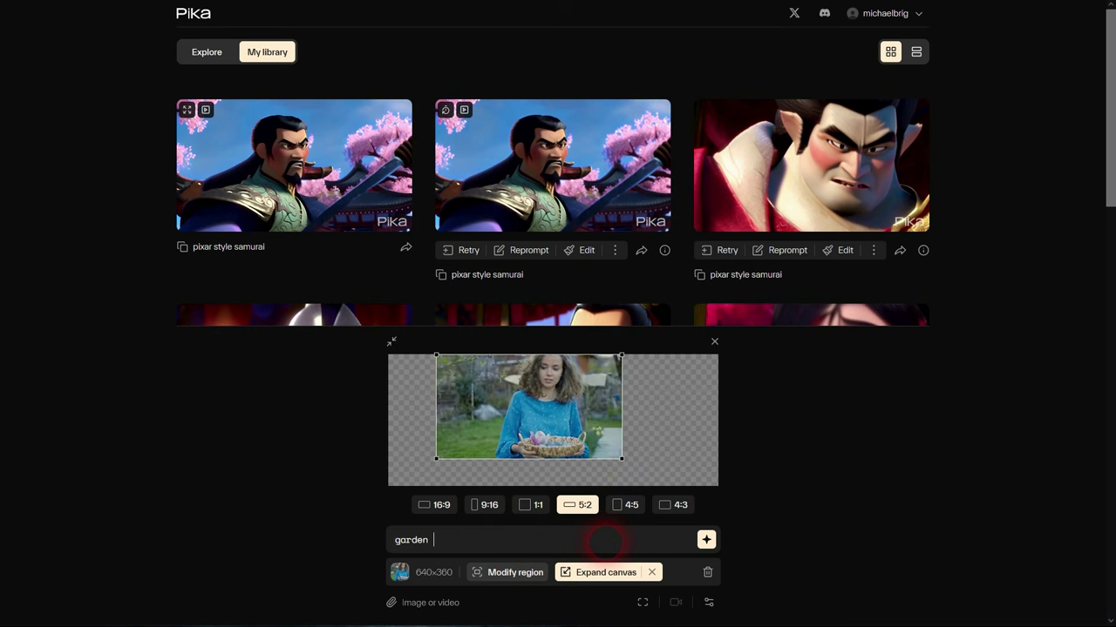
pyautogui.write('background')
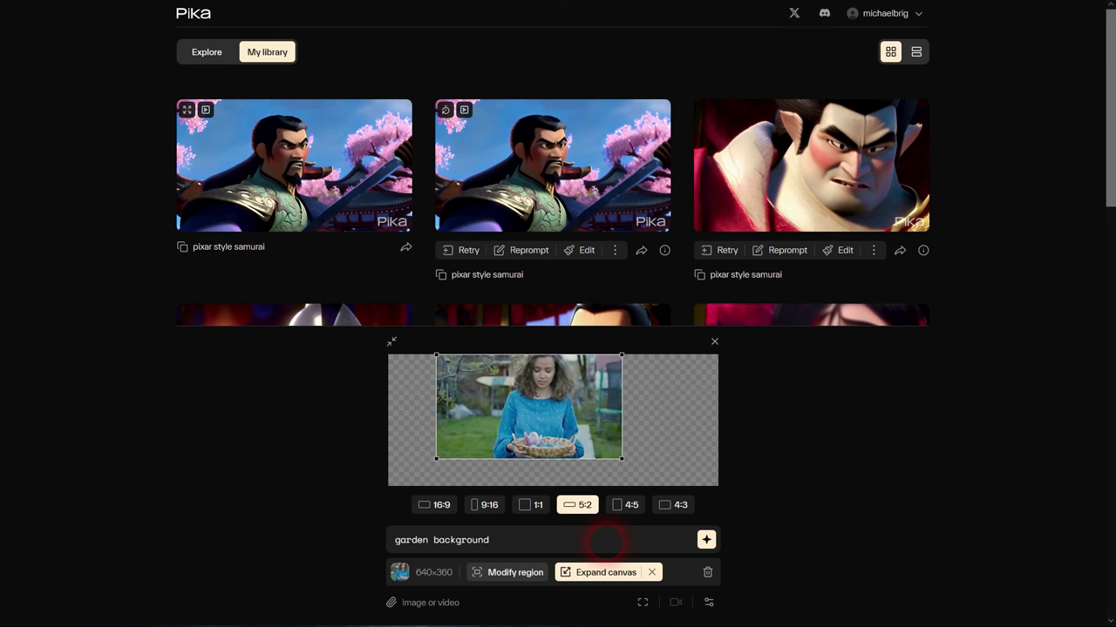
pyautogui.click(706, 540)
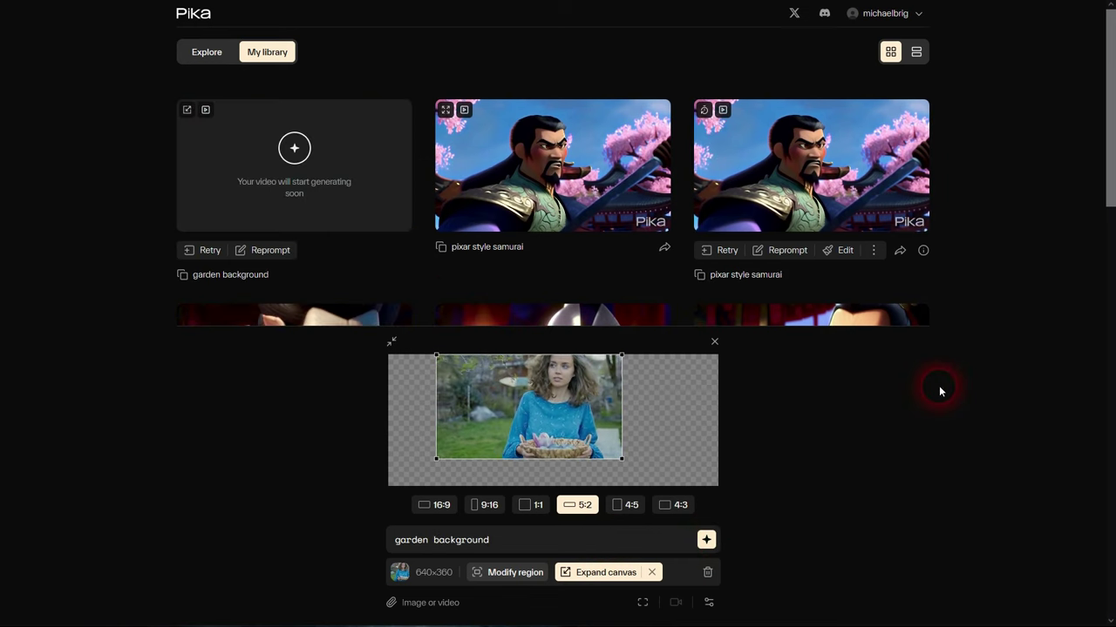
pyautogui.click(714, 344)
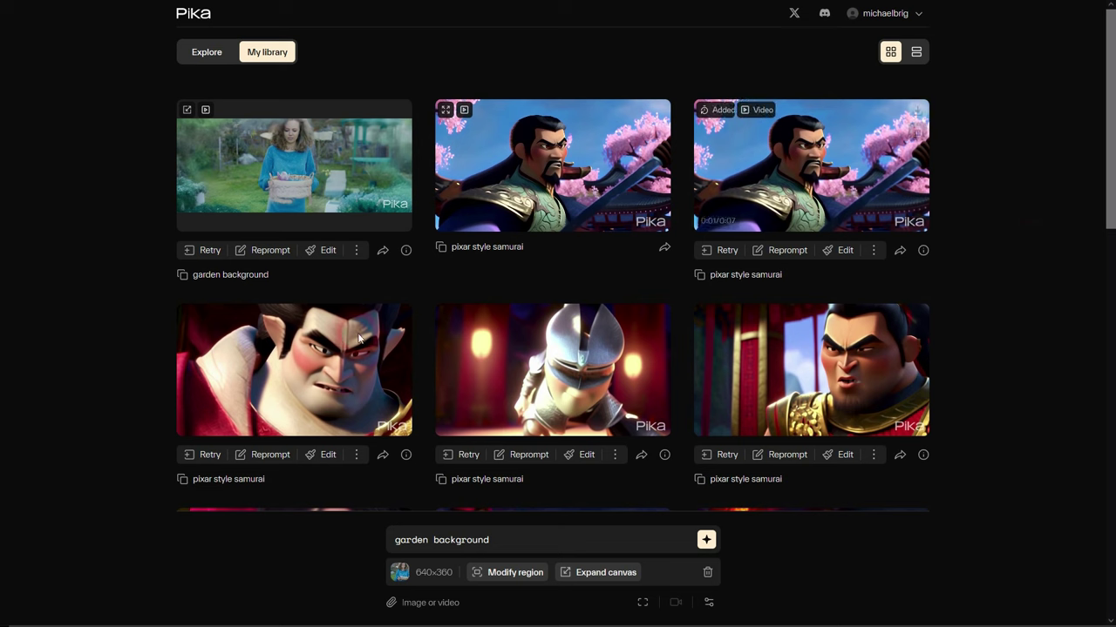
pyautogui.moveTo(345, 175)
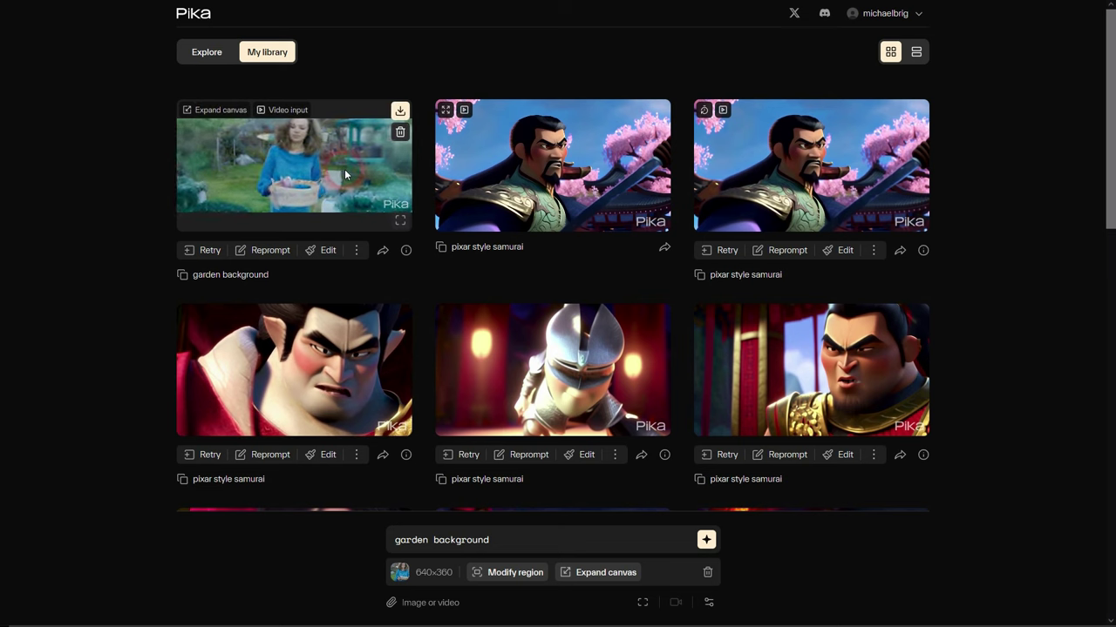